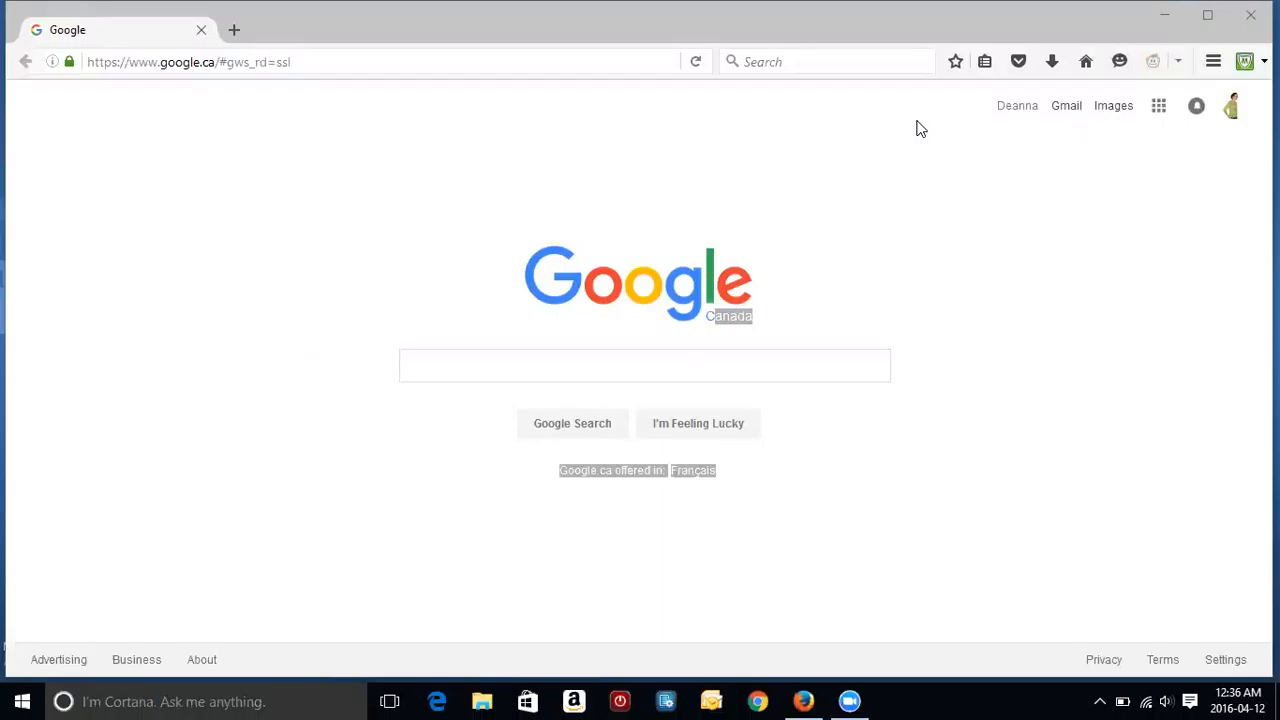
Step: Search Google for 'picmonkey' and open the 'PicMonkey: Free Online Photo Editor' result
left_click(564, 358)
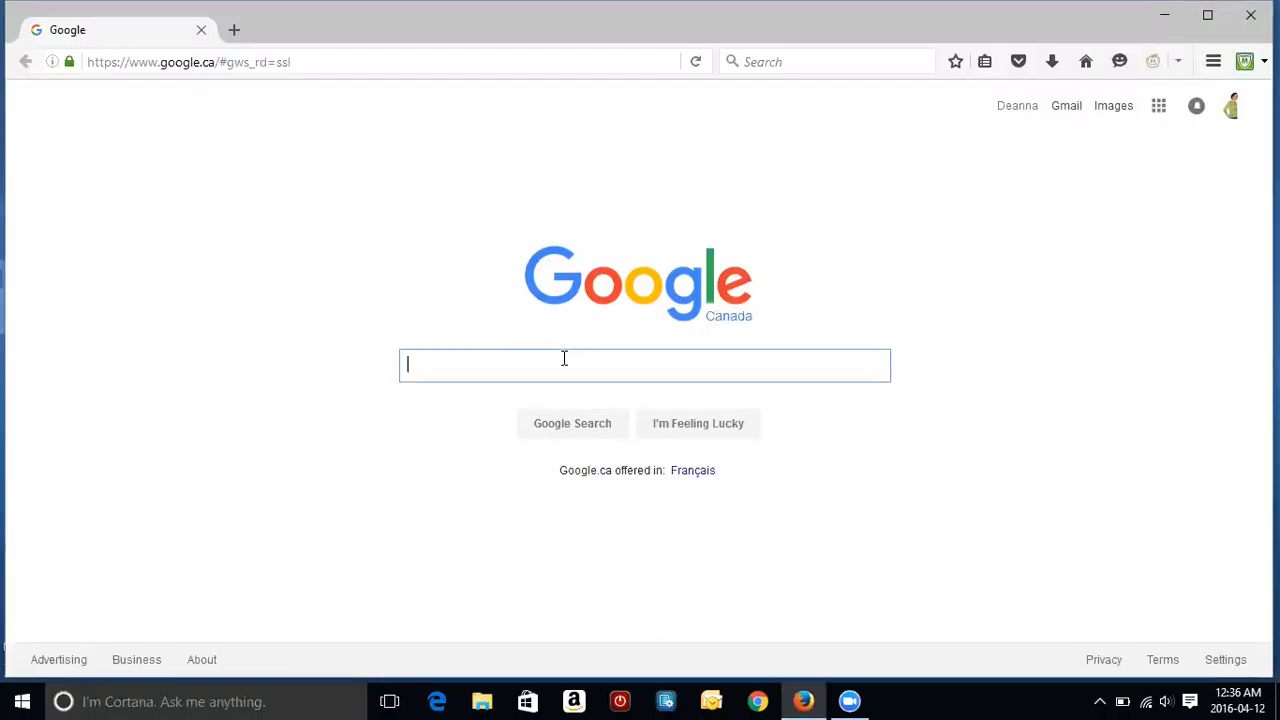
type("pi")
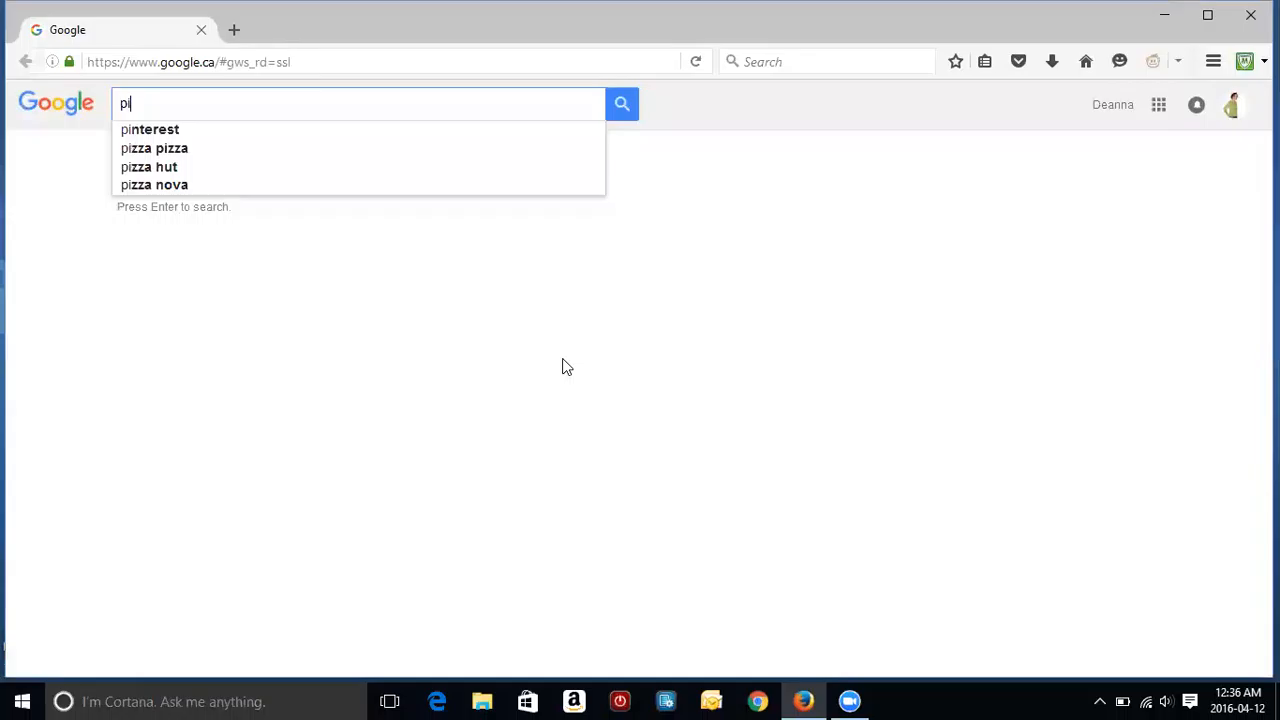
type("cmonke")
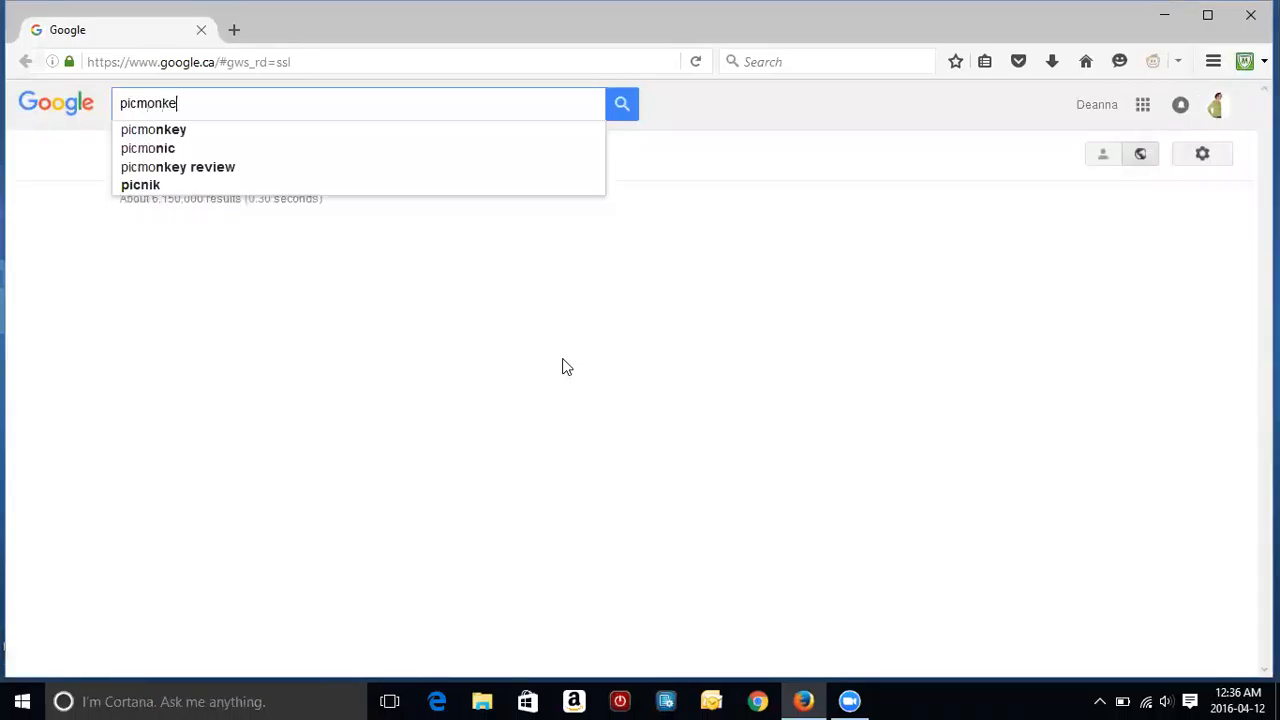
type("y")
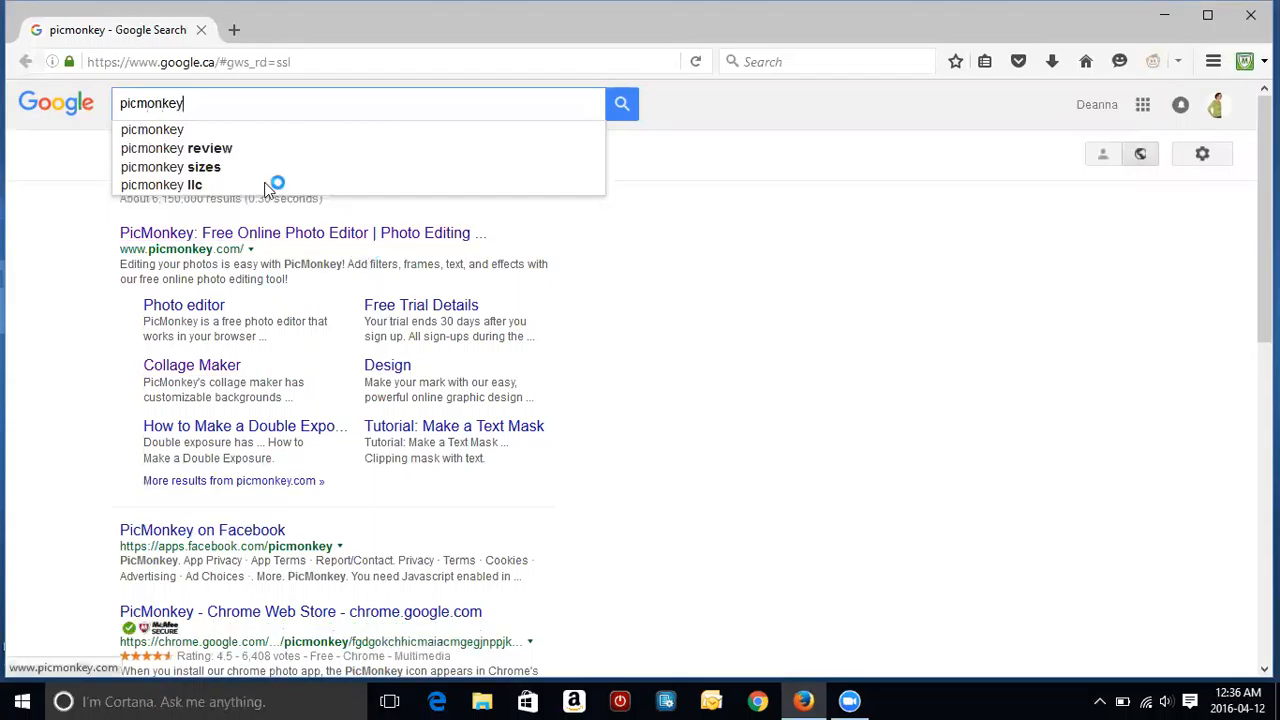
left_click(249, 240)
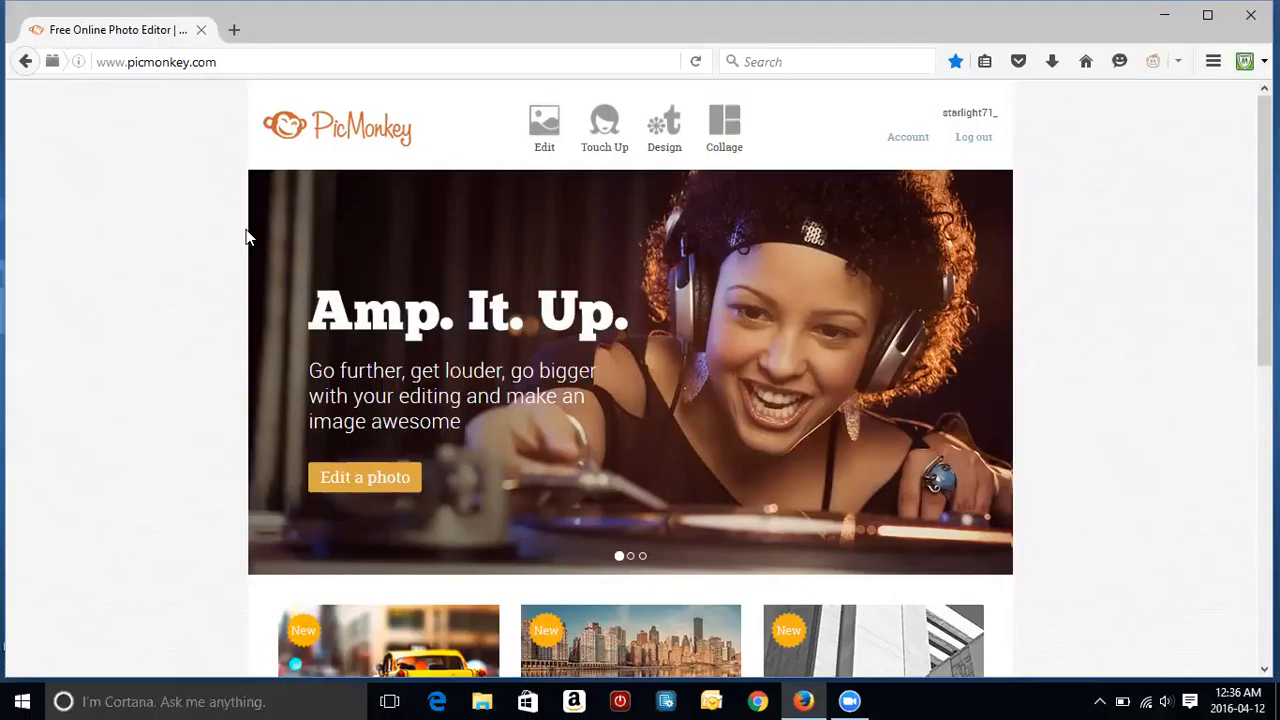
Step: Start a new collage from the computer and load the family photo from Downloads
left_click(538, 148)
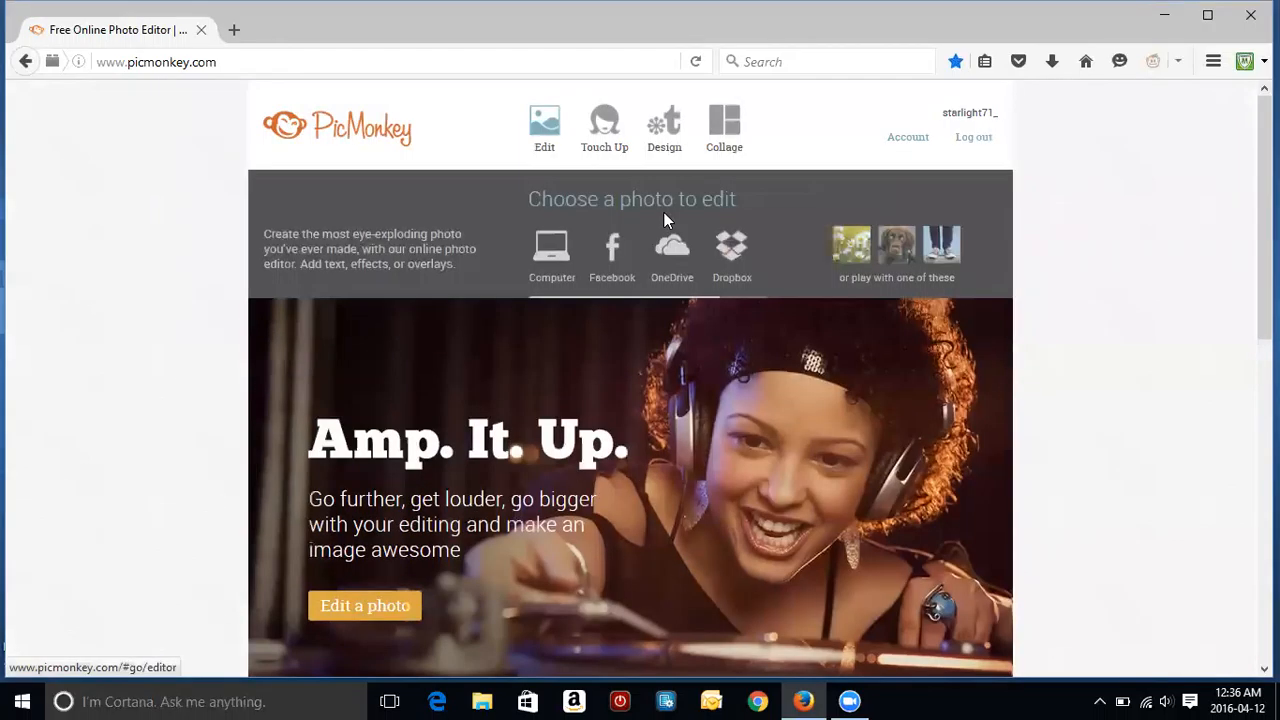
left_click(729, 135)
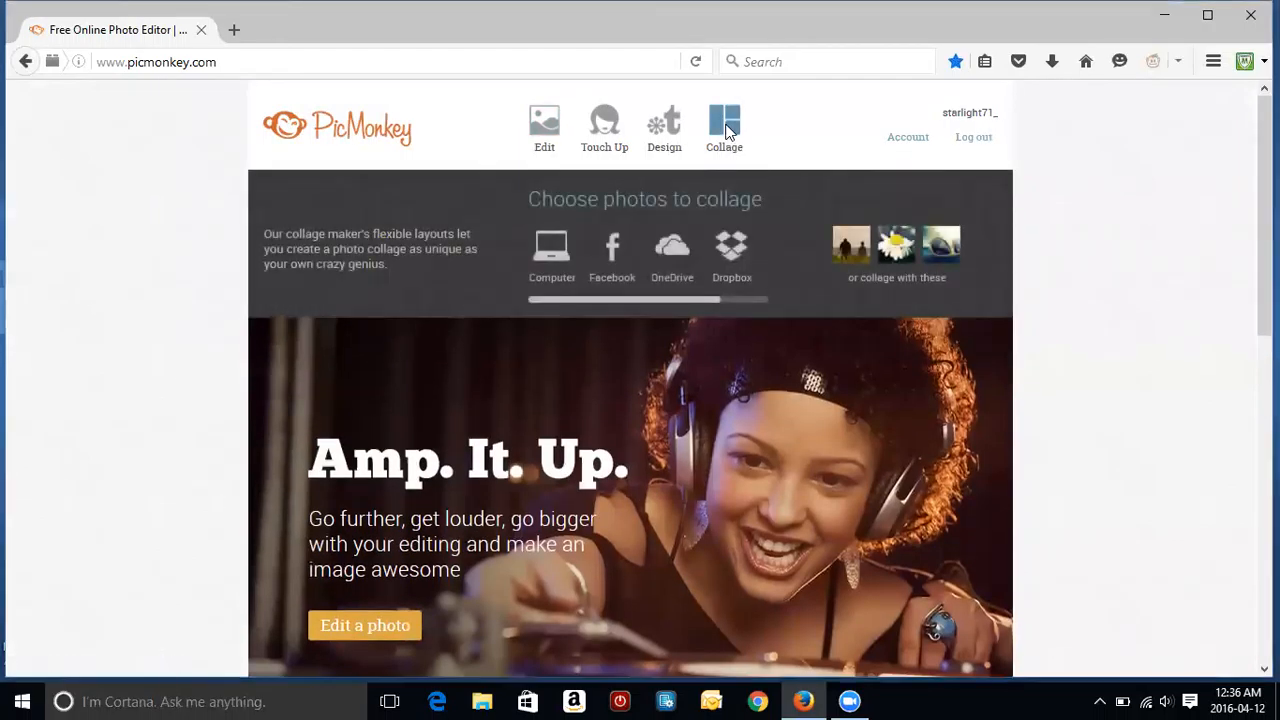
left_click(727, 131)
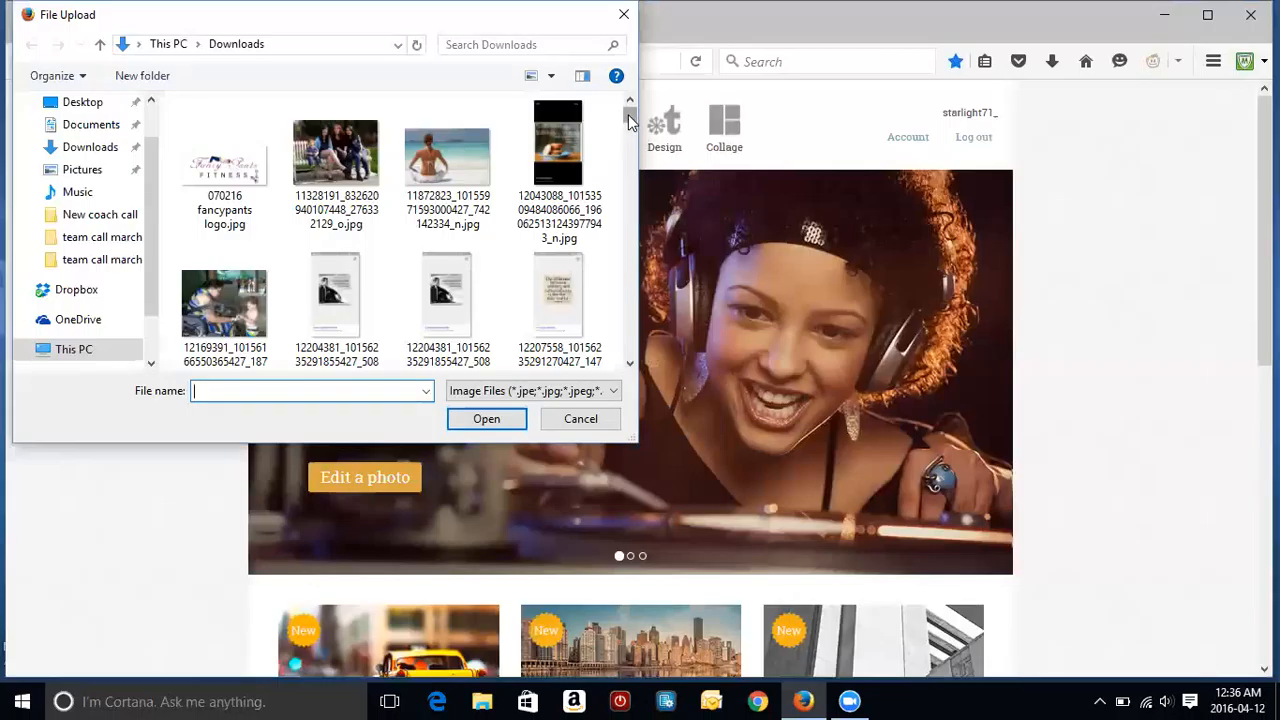
left_click_drag(628, 114, 628, 122)
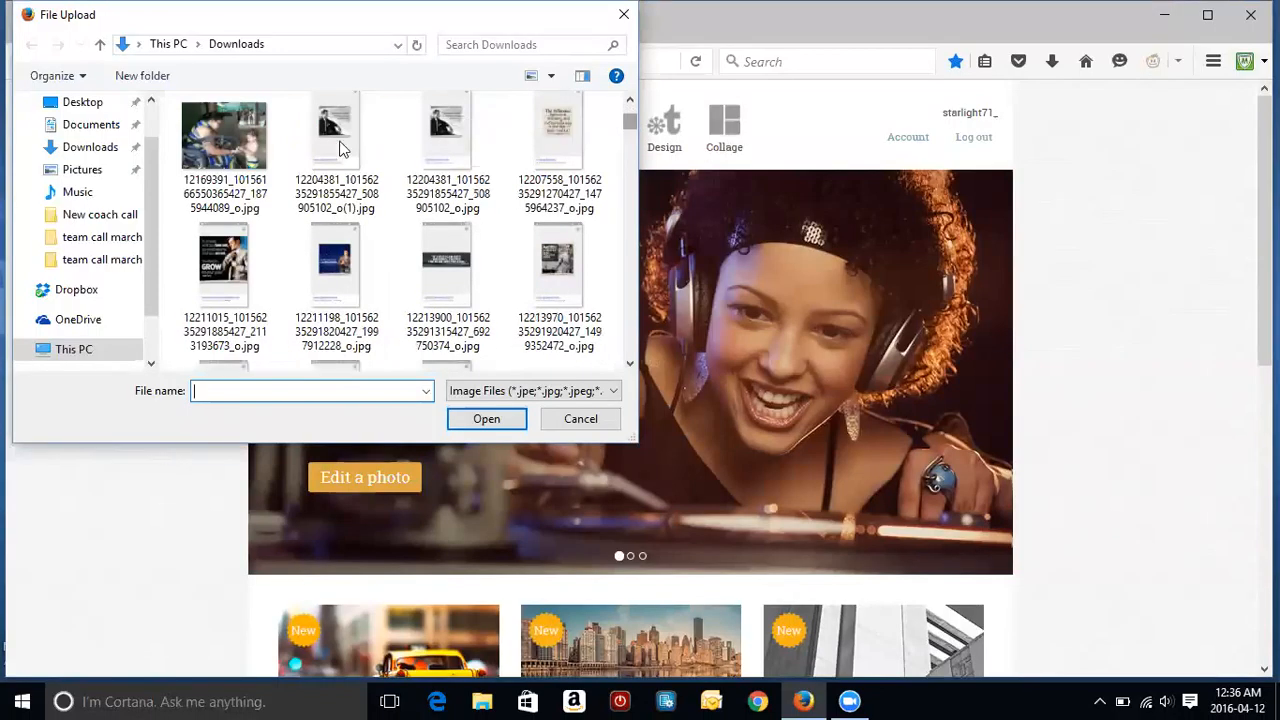
double_click(255, 137)
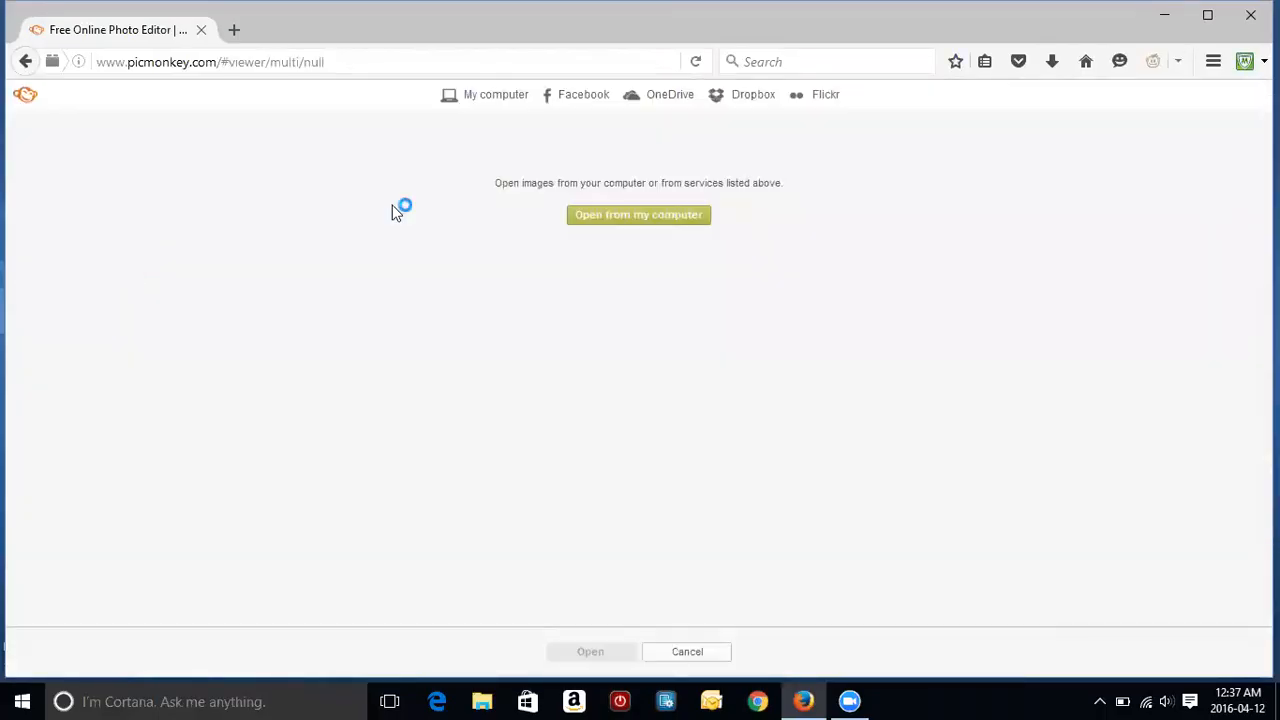
Step: Add the group photo on the bench to the collage photos
left_click(595, 217)
left_click(595, 217)
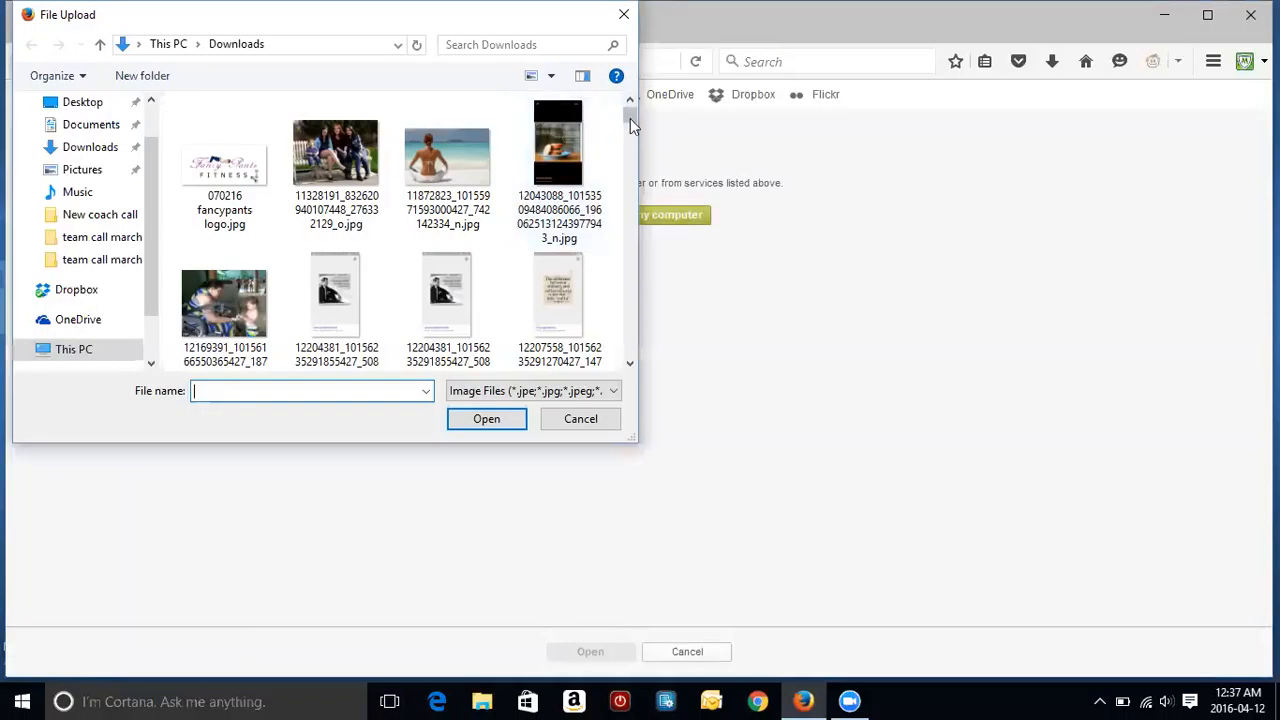
double_click(363, 145)
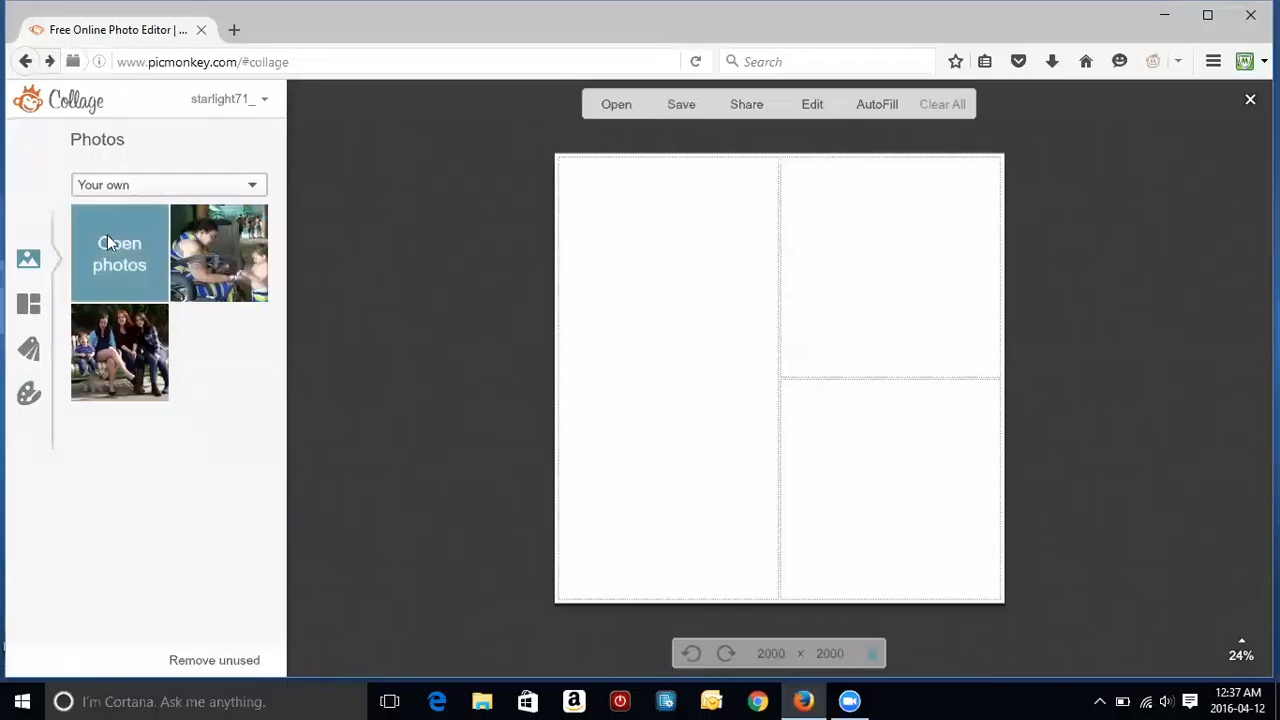
Step: Upload the woman's selfie and the colourful containers photo from Downloads
left_click(108, 243)
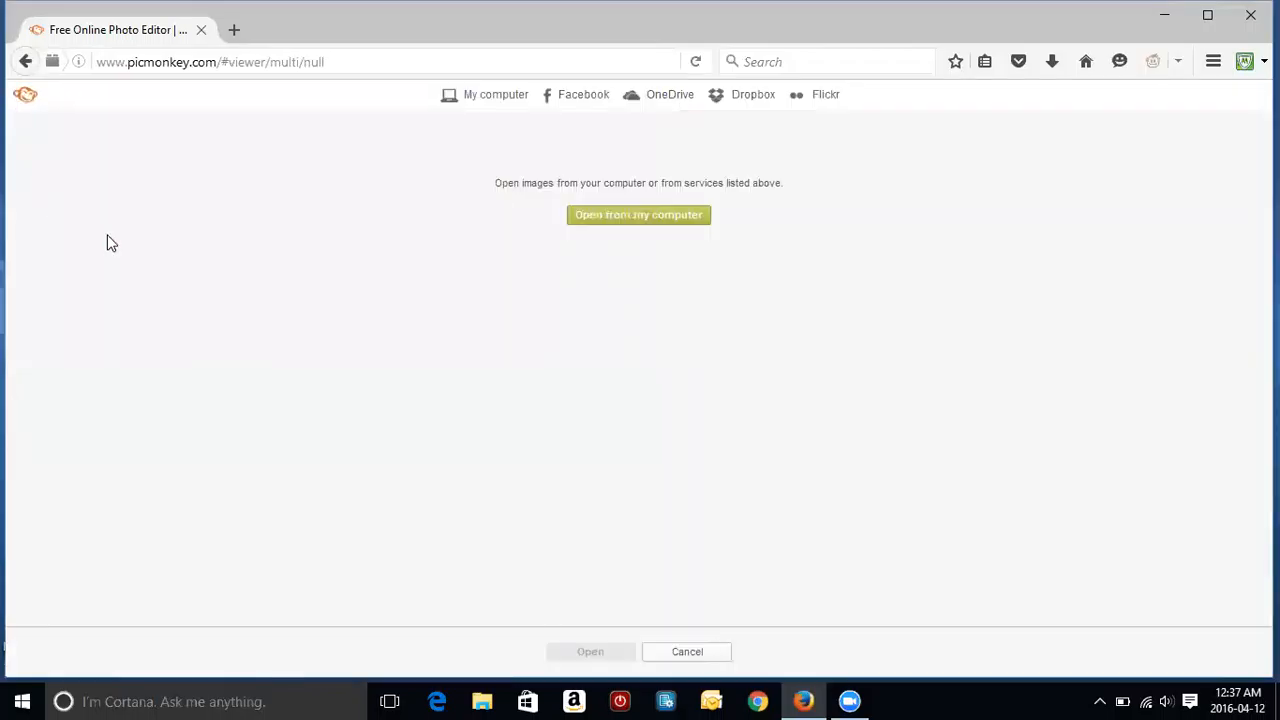
left_click(596, 217)
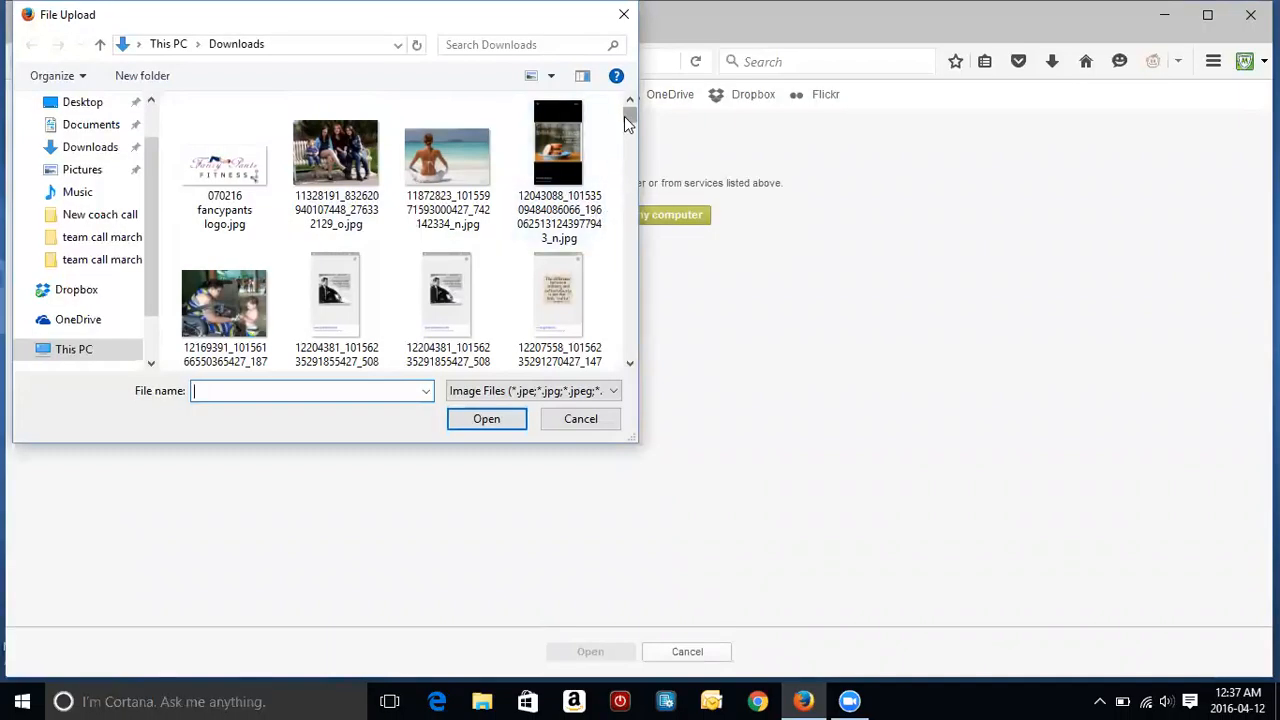
left_click_drag(624, 116, 626, 139)
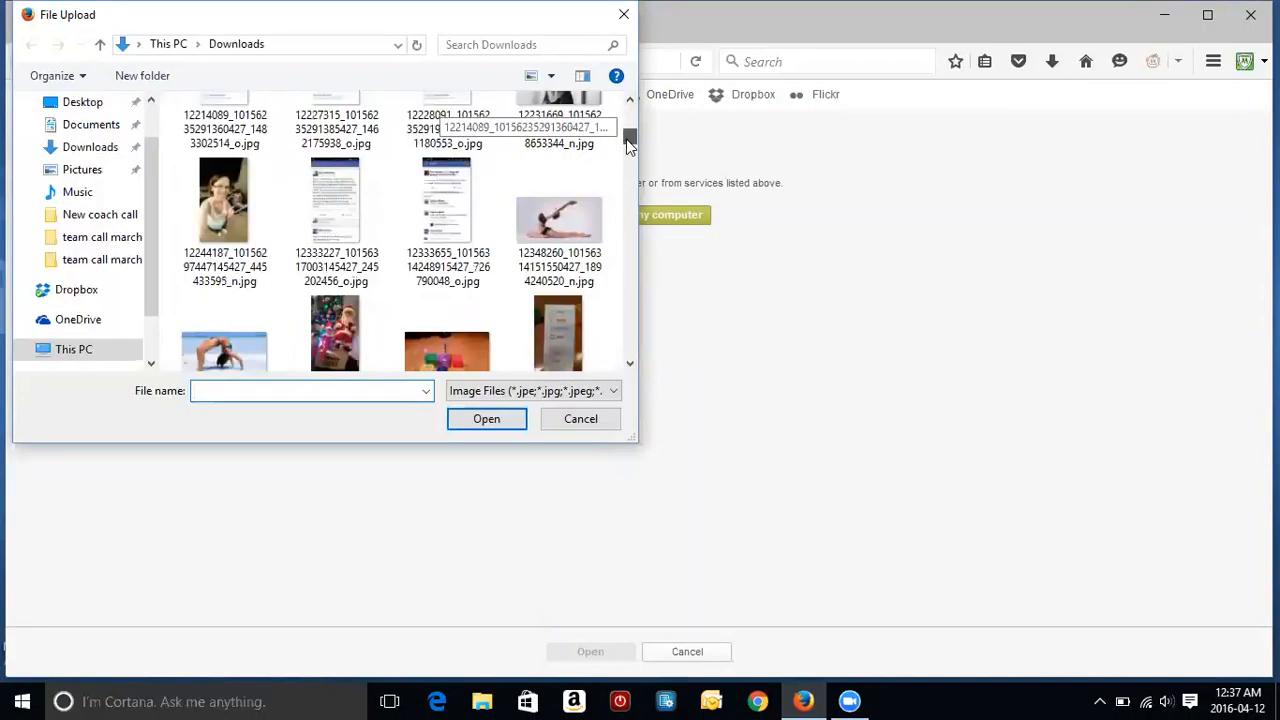
double_click(217, 170)
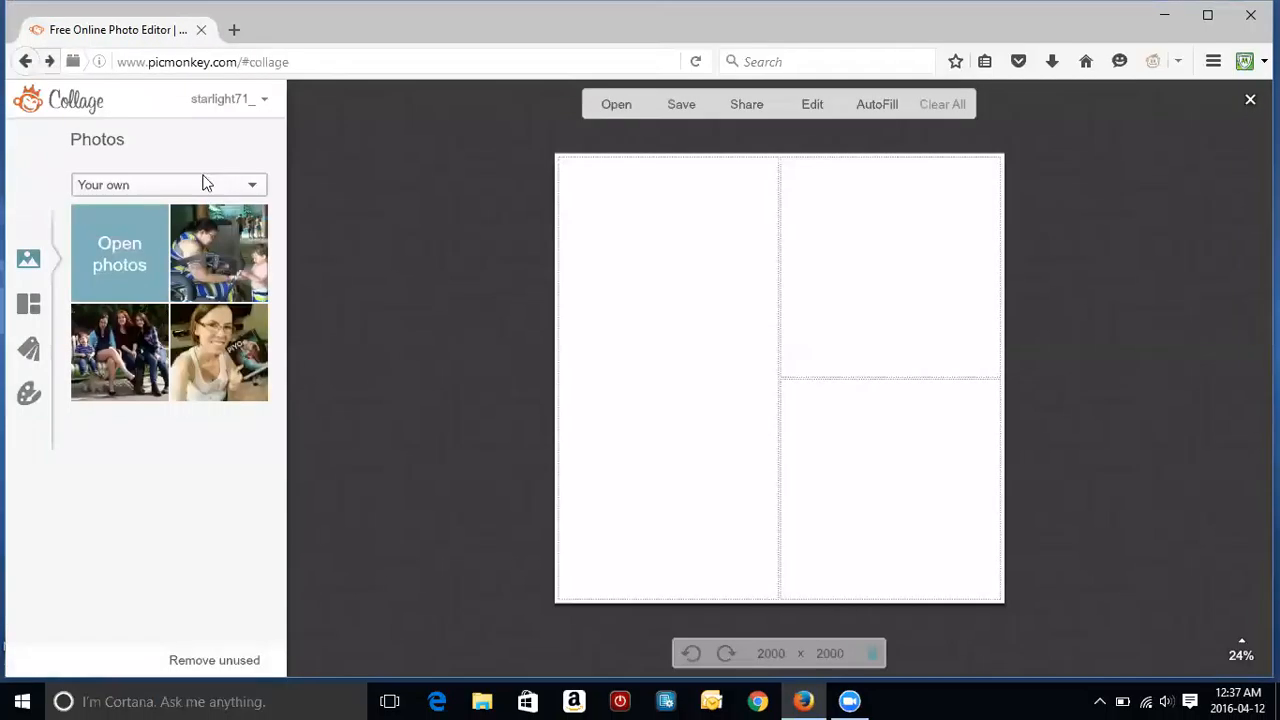
left_click(152, 226)
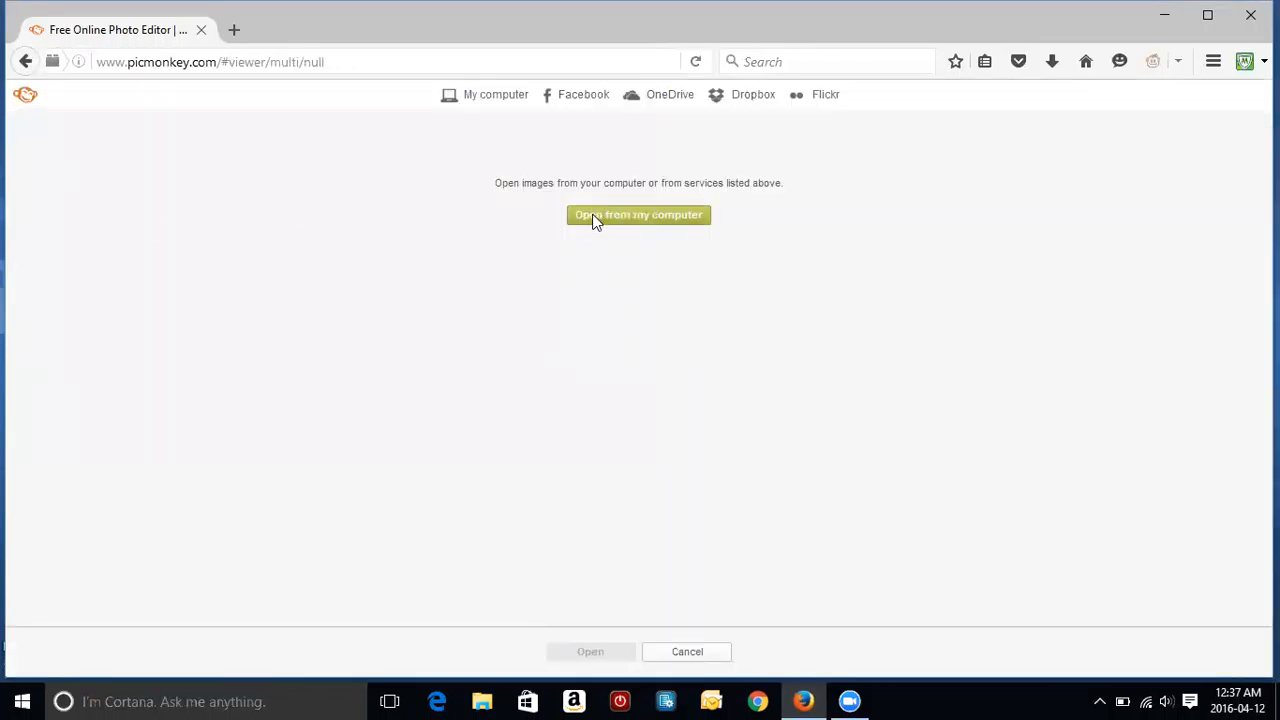
left_click(595, 220)
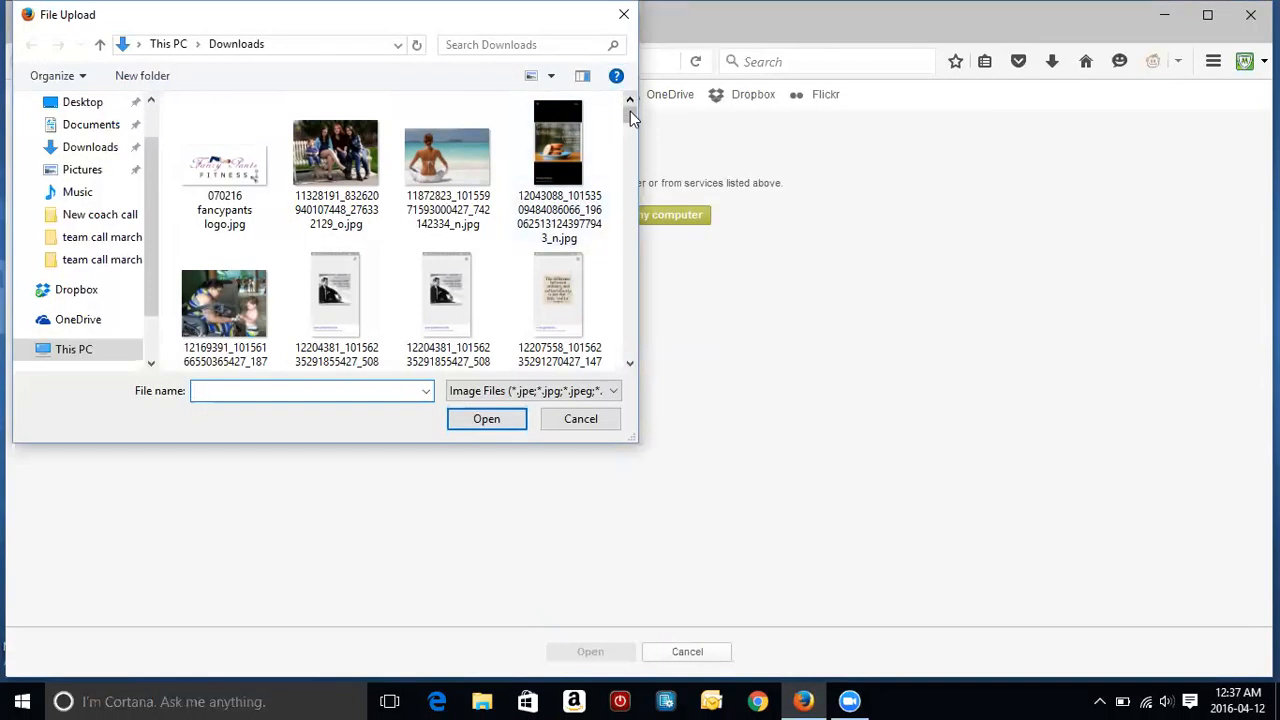
left_click_drag(630, 111, 630, 141)
double_click(455, 221)
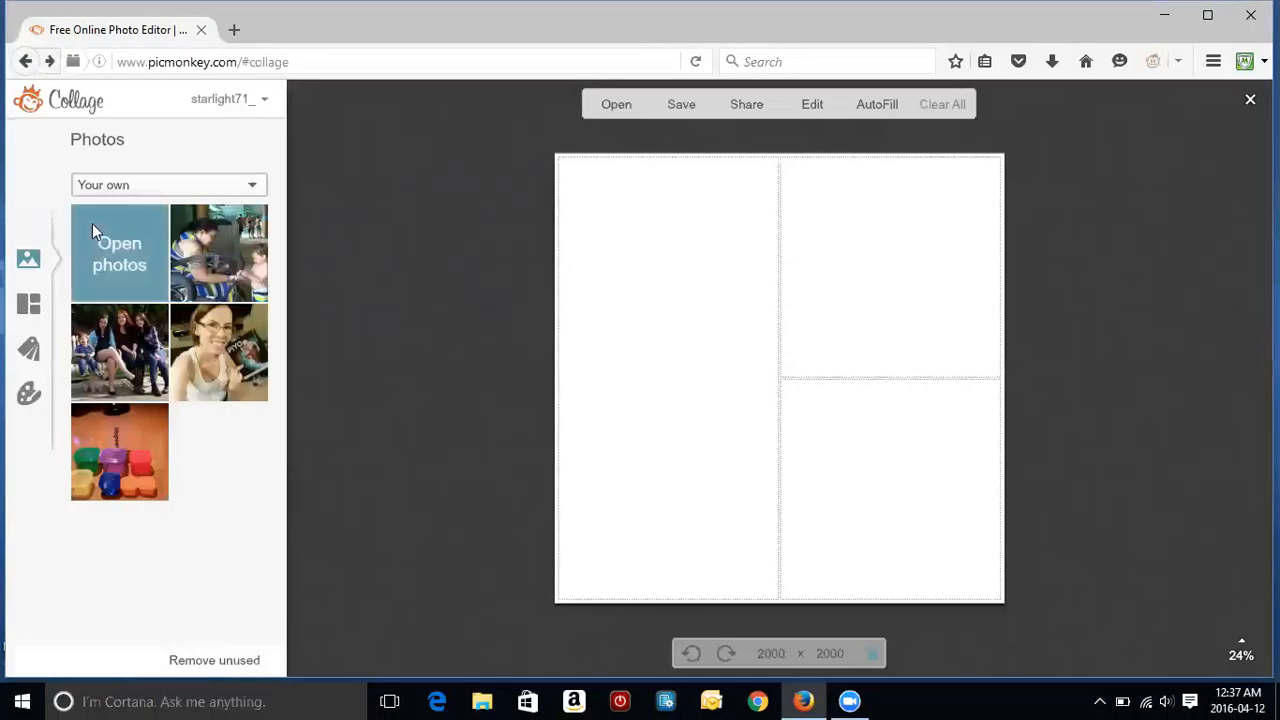
Step: Upload the chosen photos from the Pictures folder
left_click(92, 223)
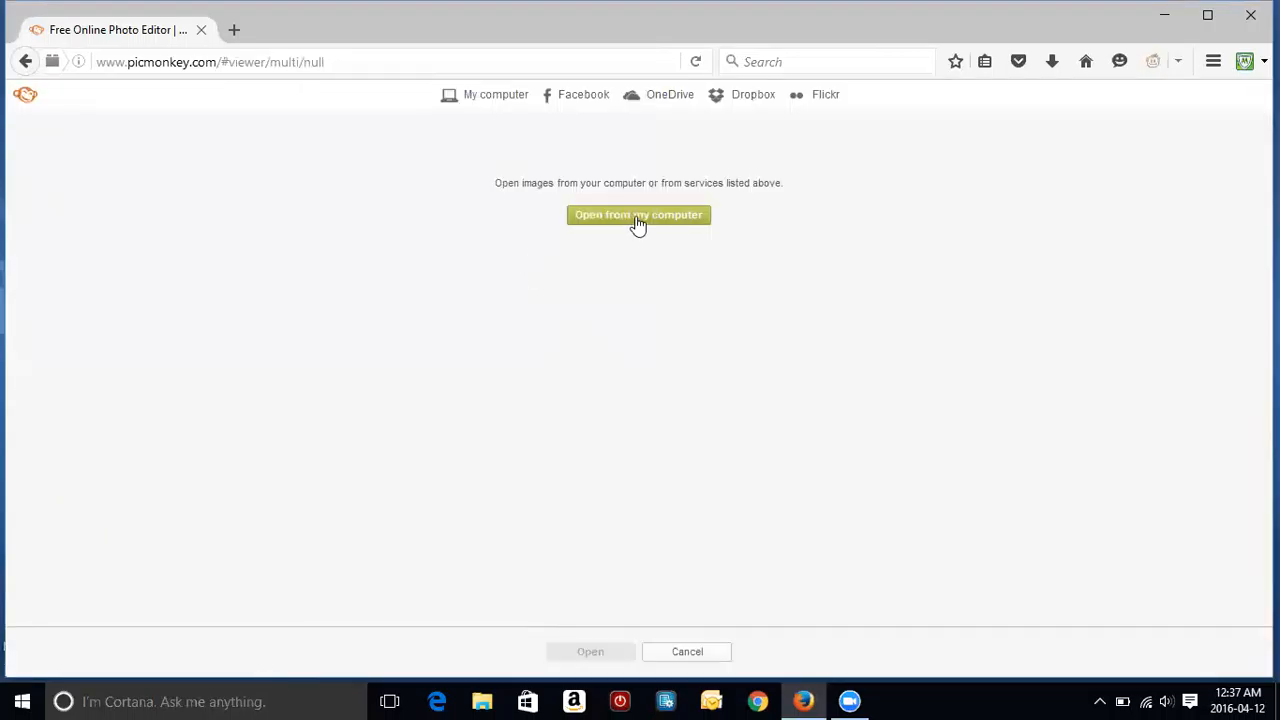
left_click(638, 219)
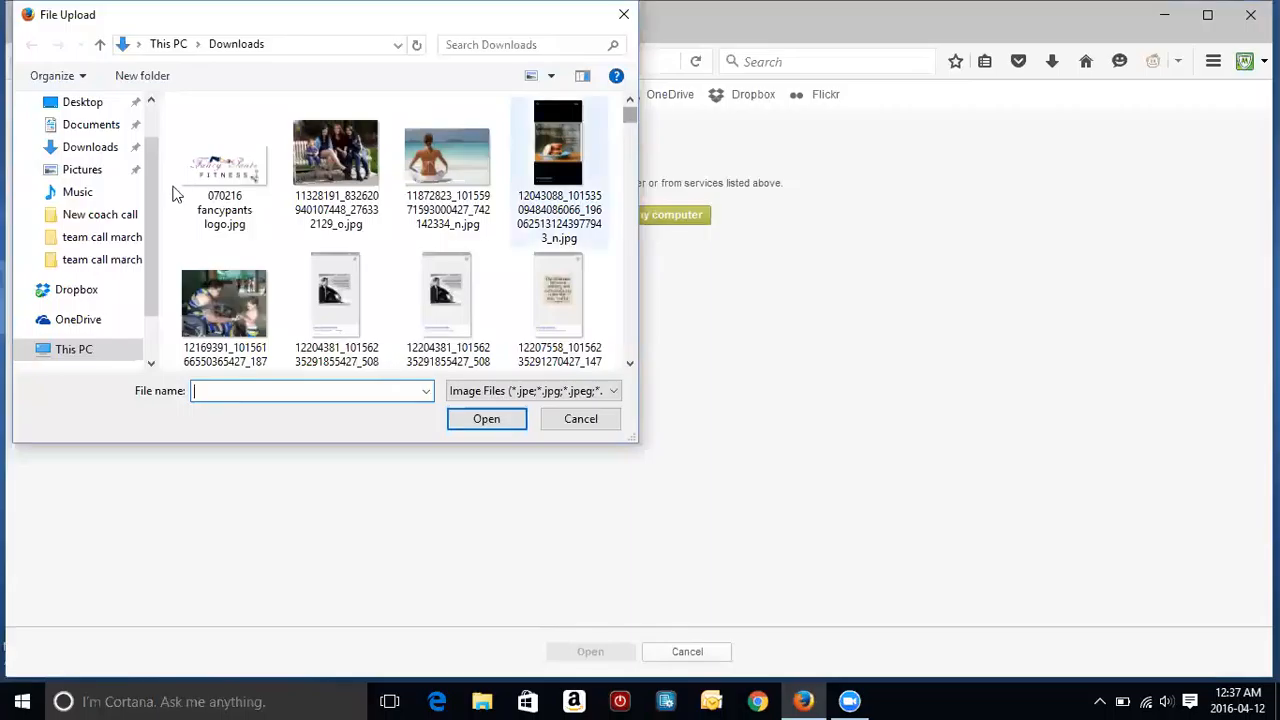
left_click(88, 172)
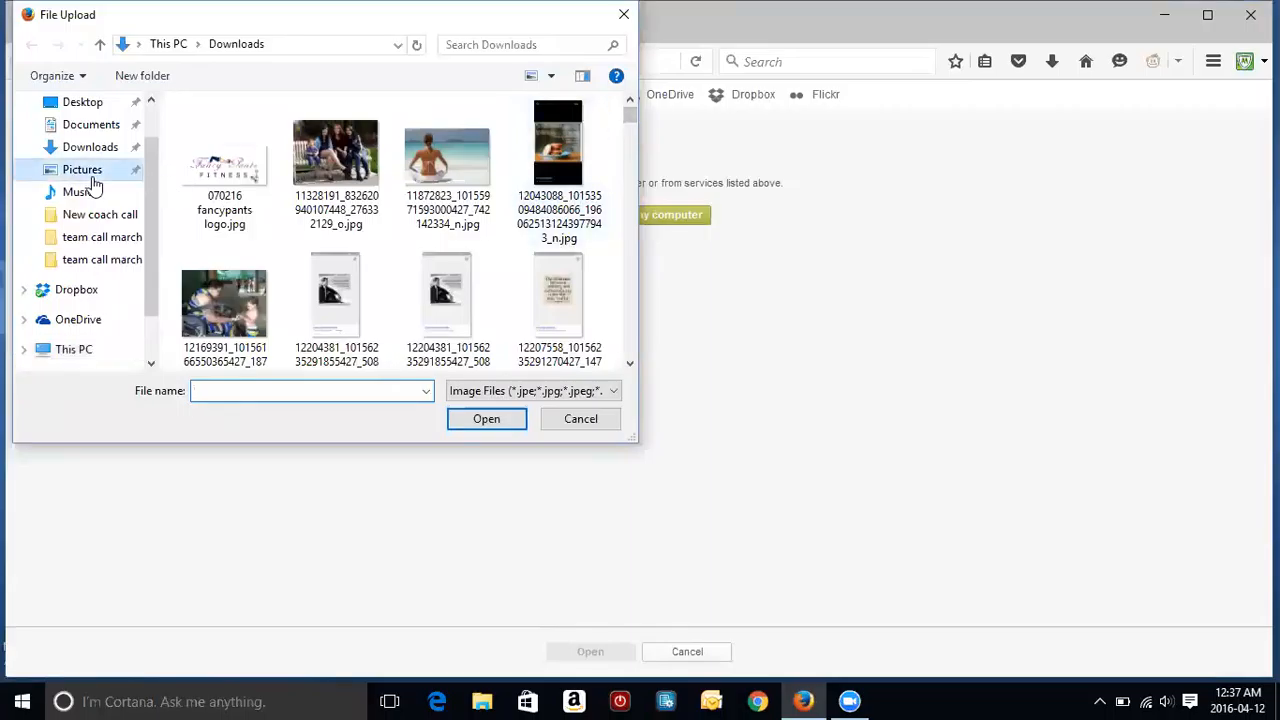
left_click_drag(632, 115, 630, 191)
double_click(553, 171)
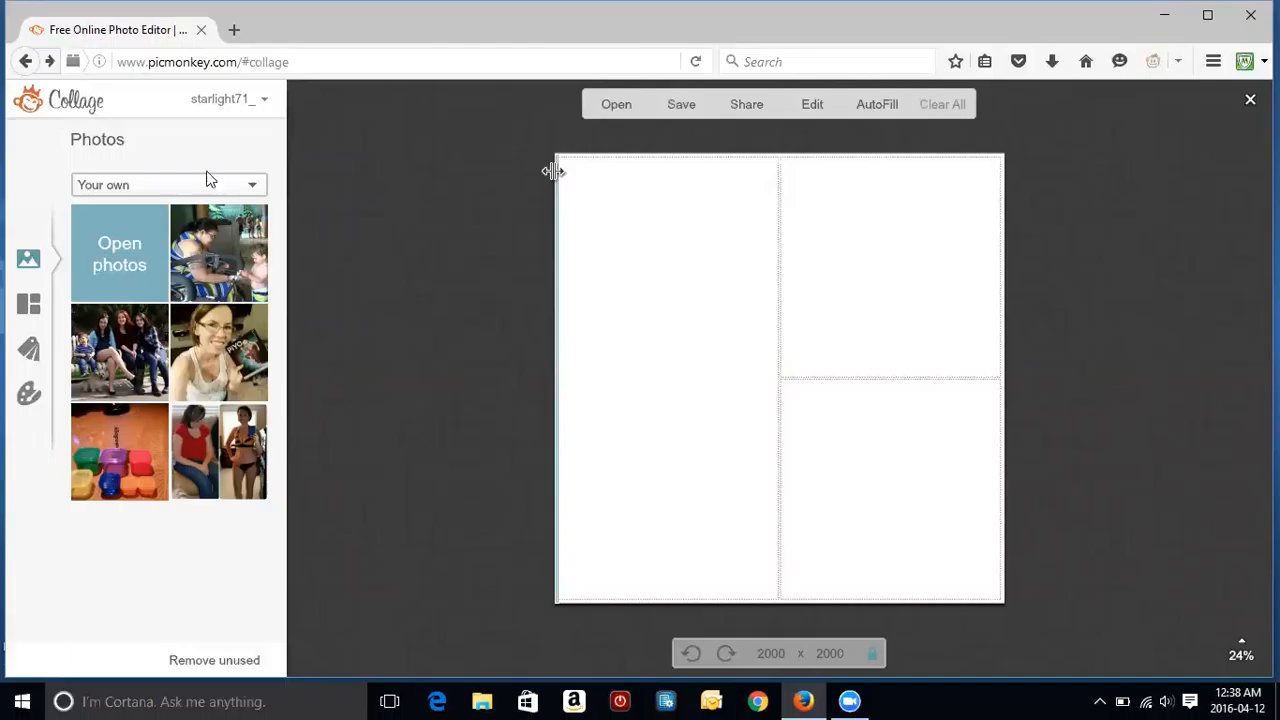
Step: Apply the third FB Cover layout variant: 851×315 with one large and four small cells
left_click(32, 306)
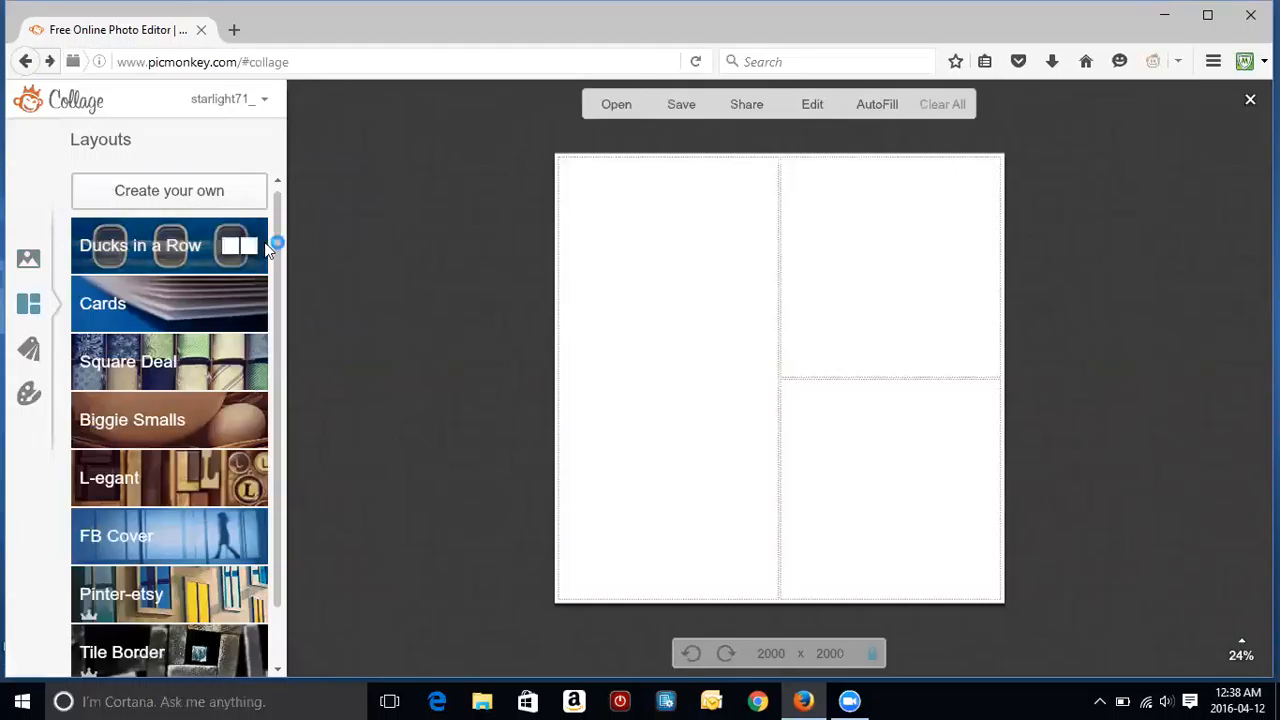
scroll(283, 240, "down", 2)
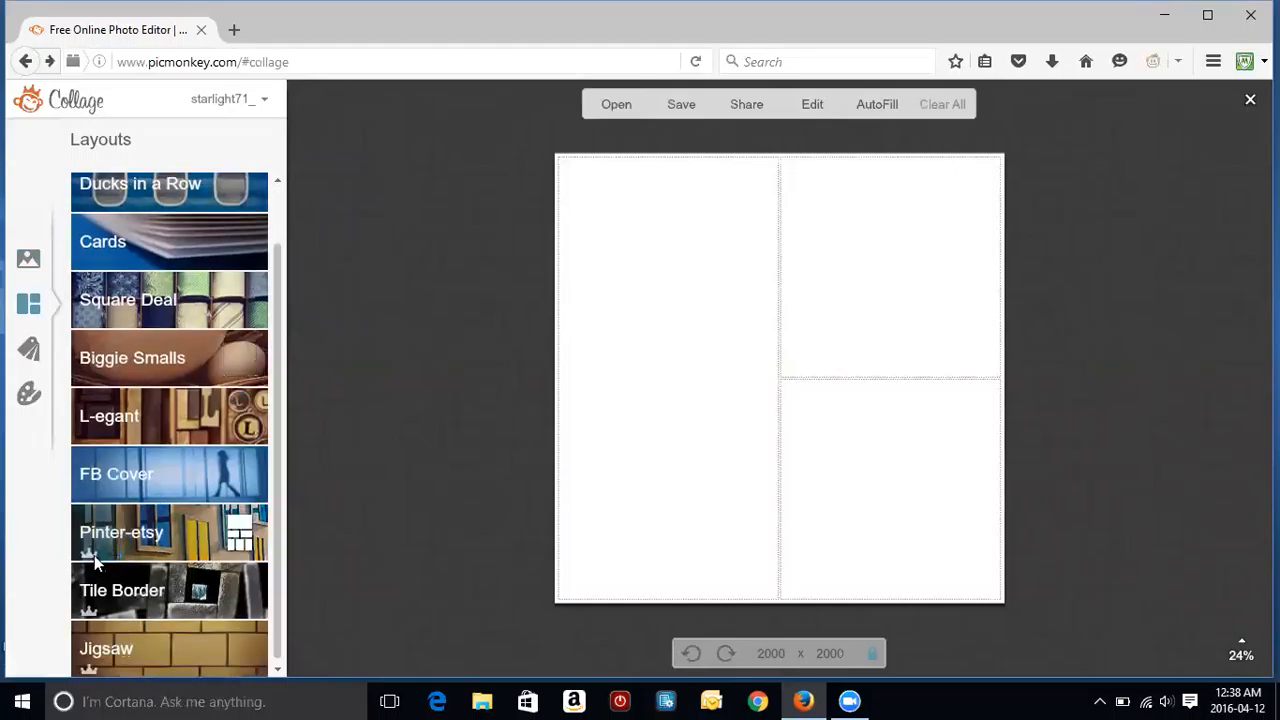
mouse_move(92, 552)
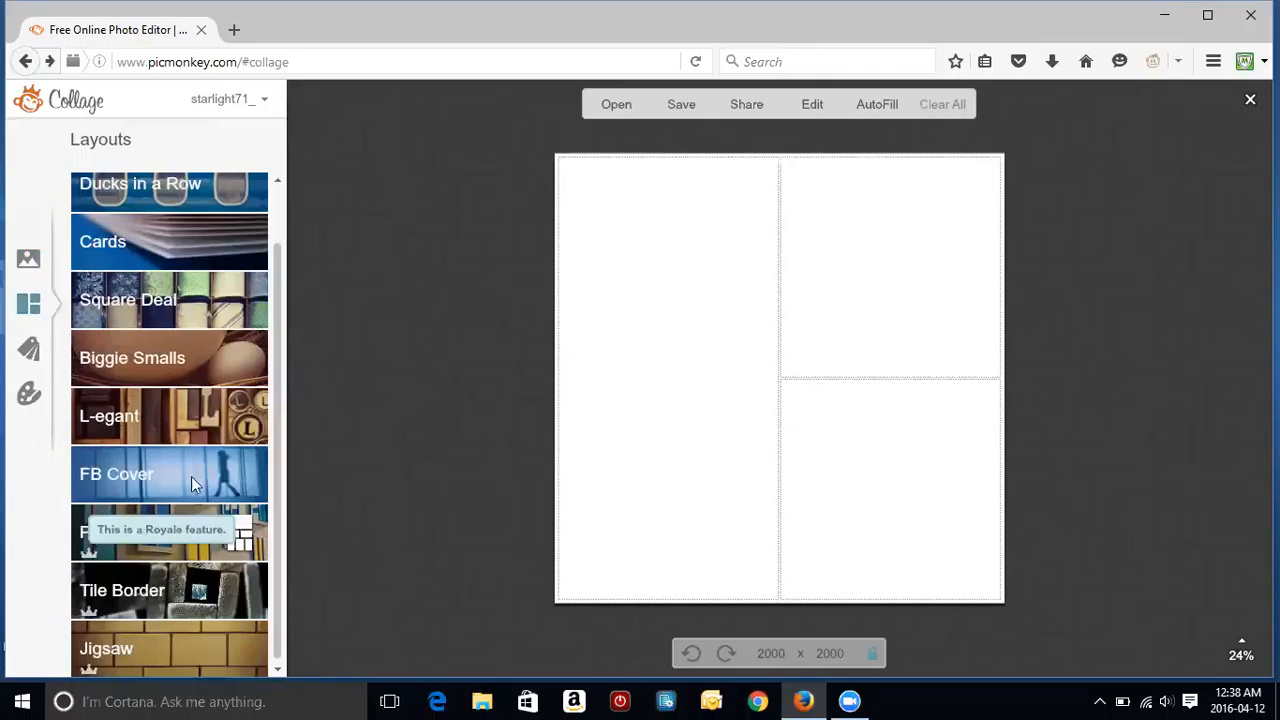
left_click(139, 476)
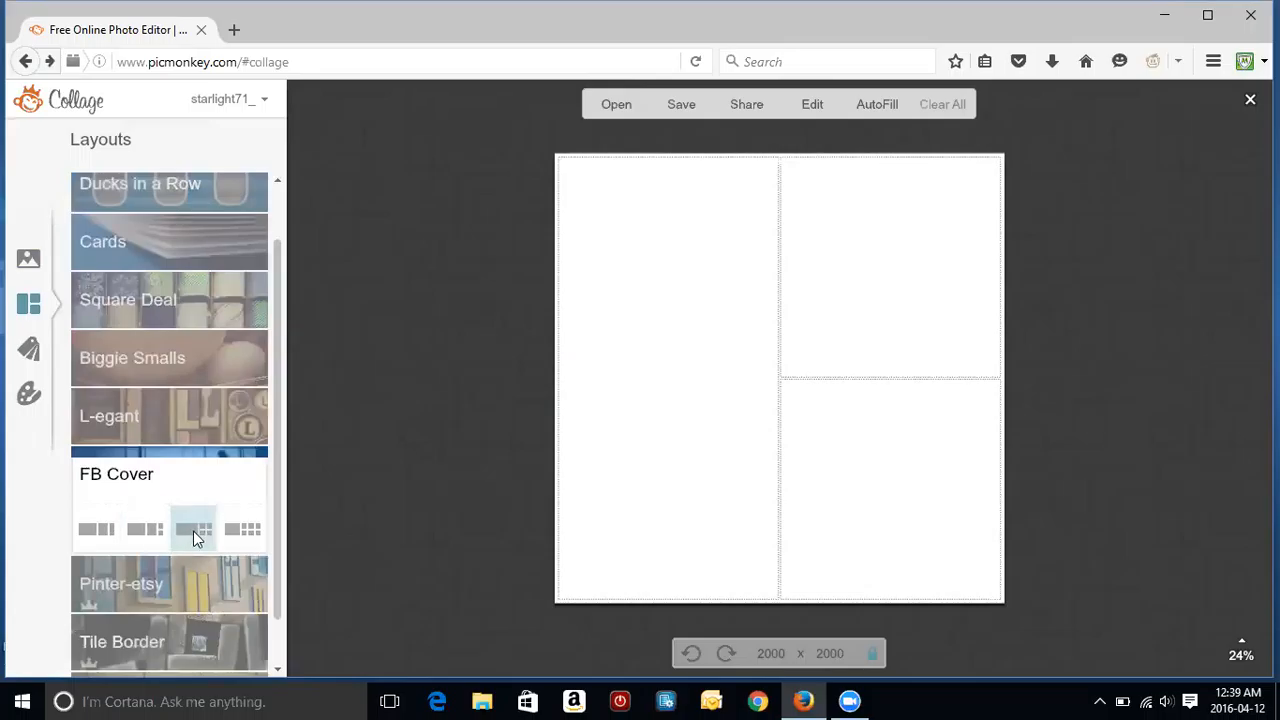
left_click(193, 531)
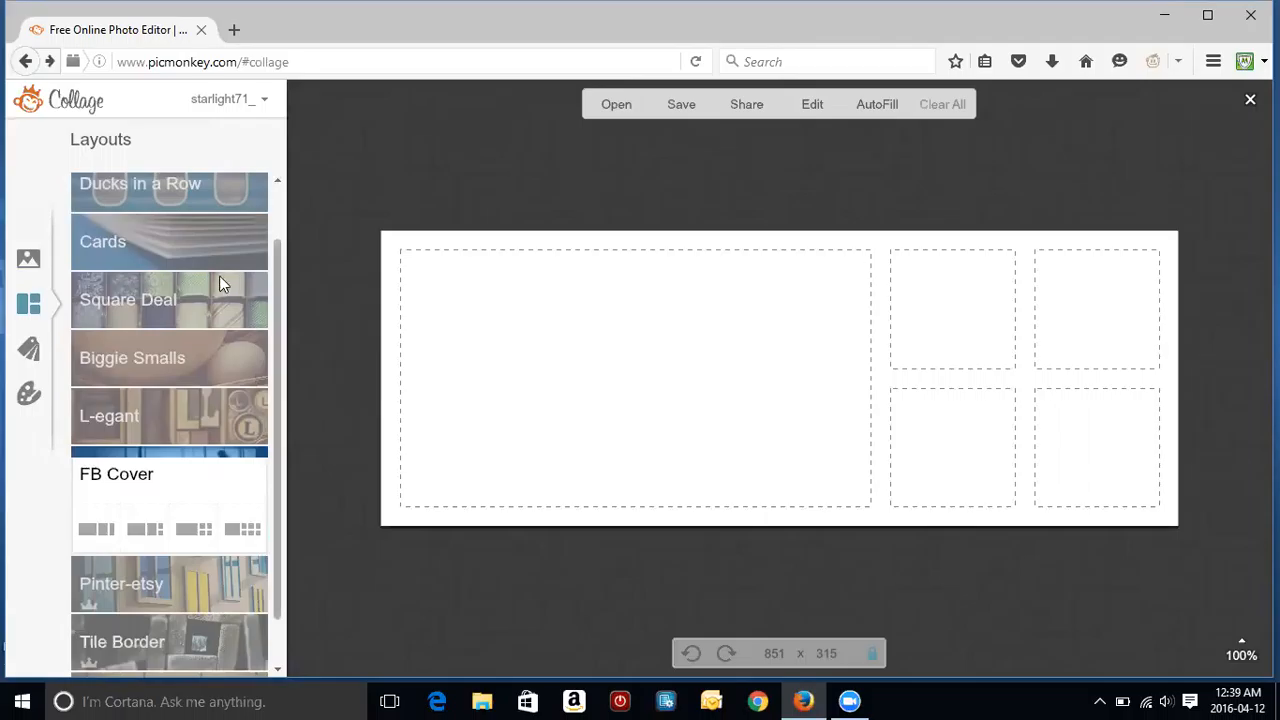
Step: Place the group, stroller (large left), containers, selfie and two-photo shots into the five cells
left_click(29, 260)
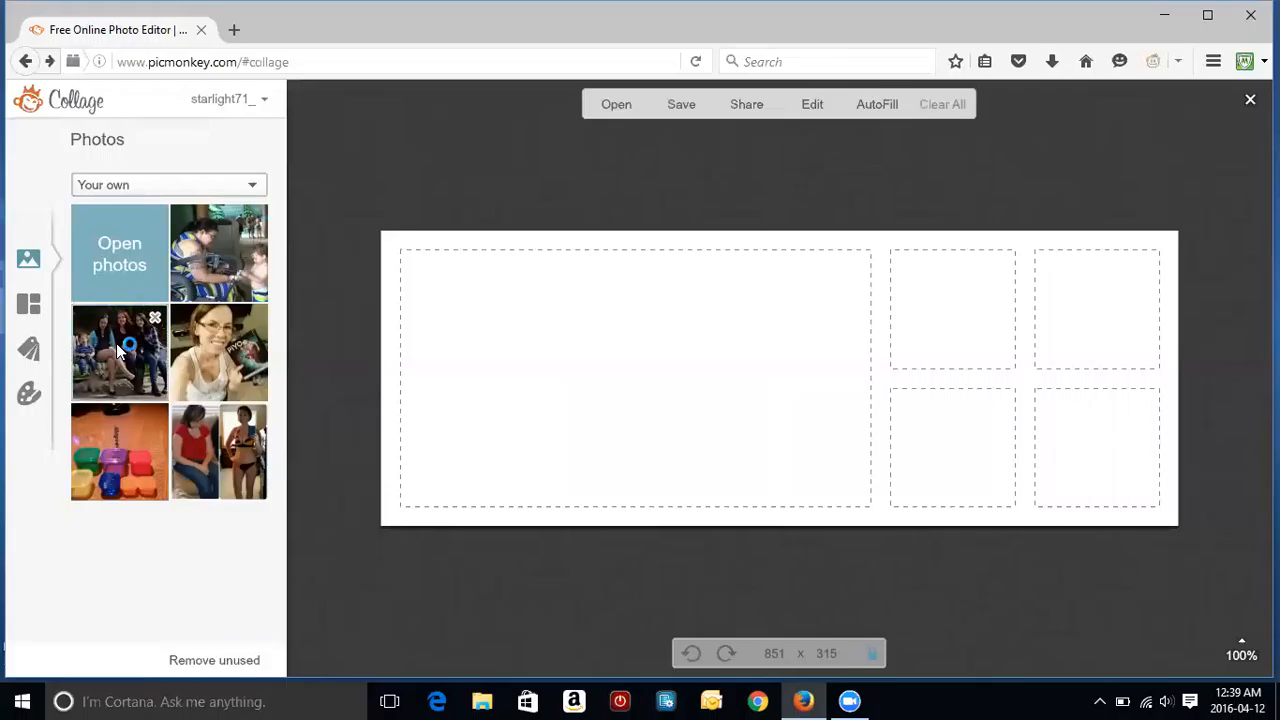
left_click_drag(116, 343, 937, 347)
left_click_drag(190, 258, 660, 410)
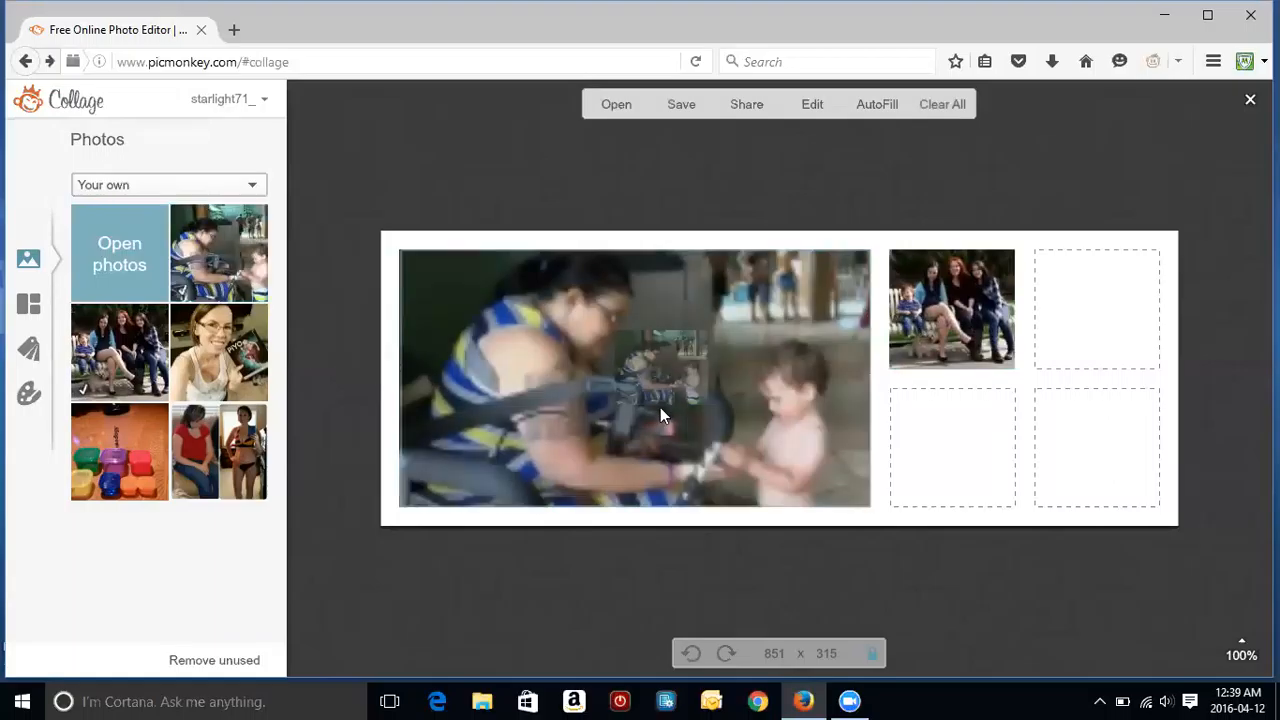
left_click_drag(112, 460, 950, 463)
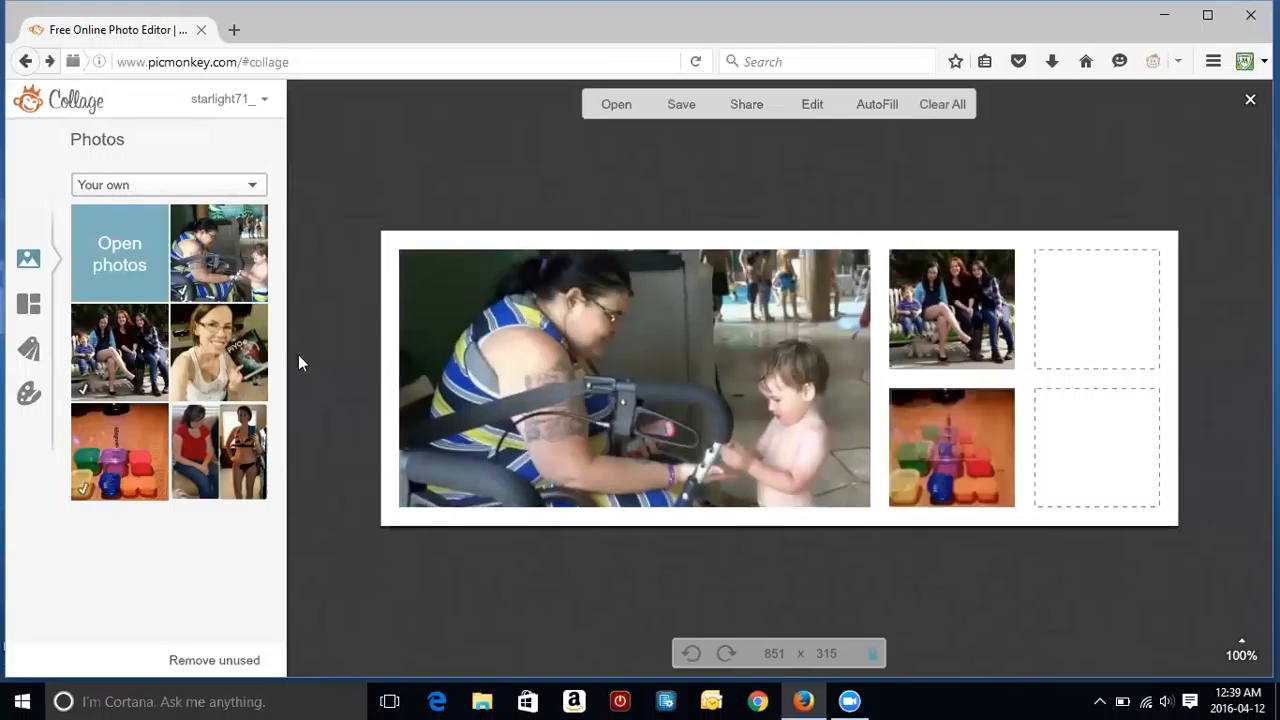
left_click_drag(220, 352, 1093, 347)
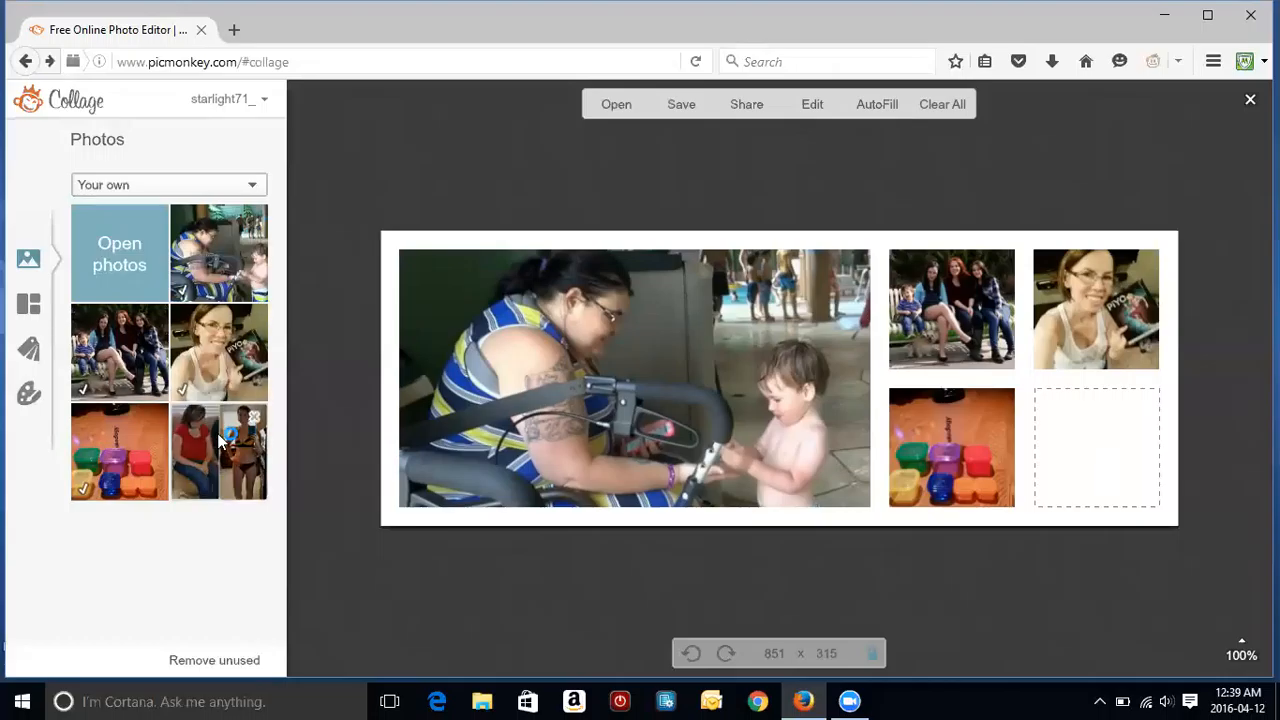
left_click_drag(217, 433, 1115, 478)
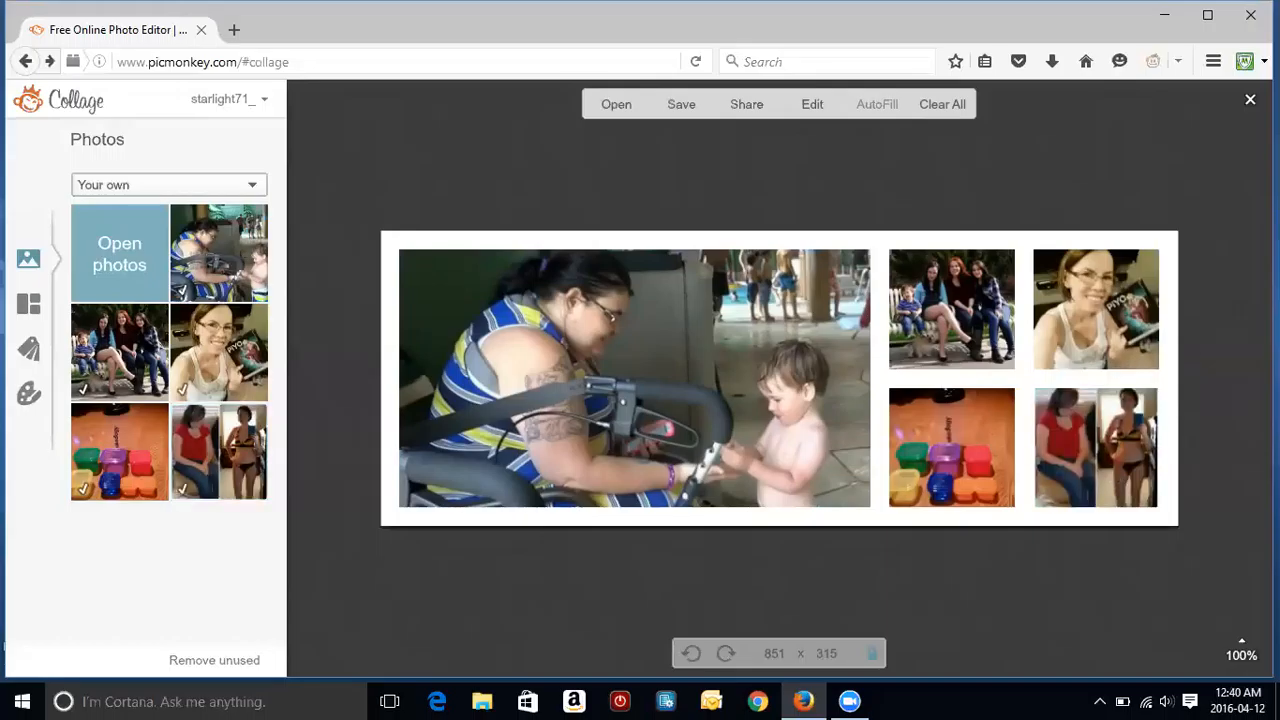
mouse_move(960, 458)
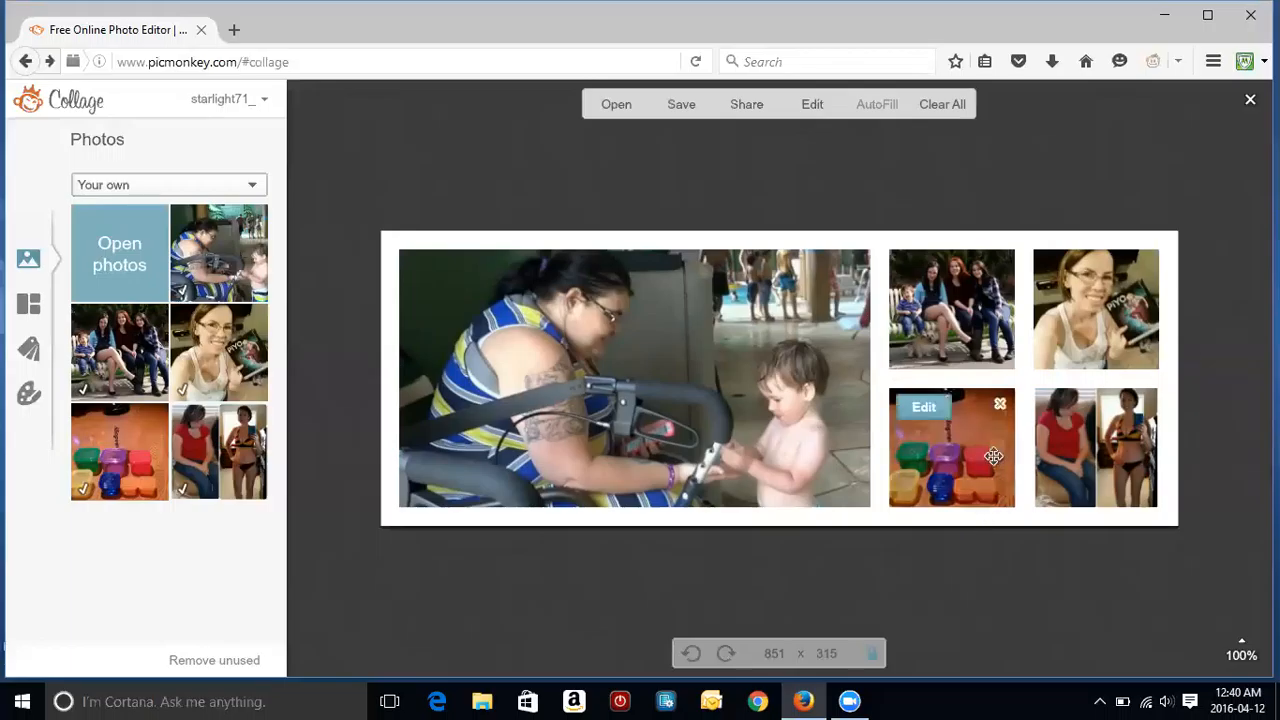
Step: Remove the containers photo, move the two-photo shot to lower middle, and delete the empty bottom-right cell
left_click(1002, 405)
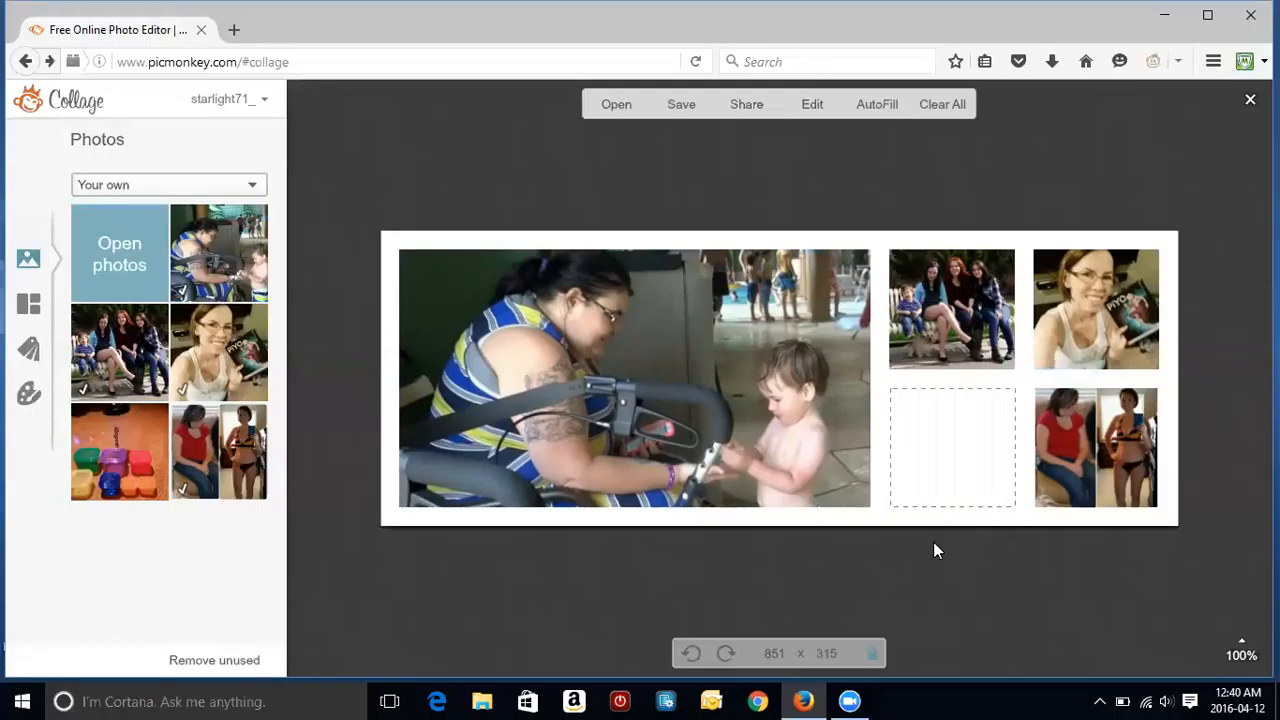
left_click_drag(223, 457, 163, 494)
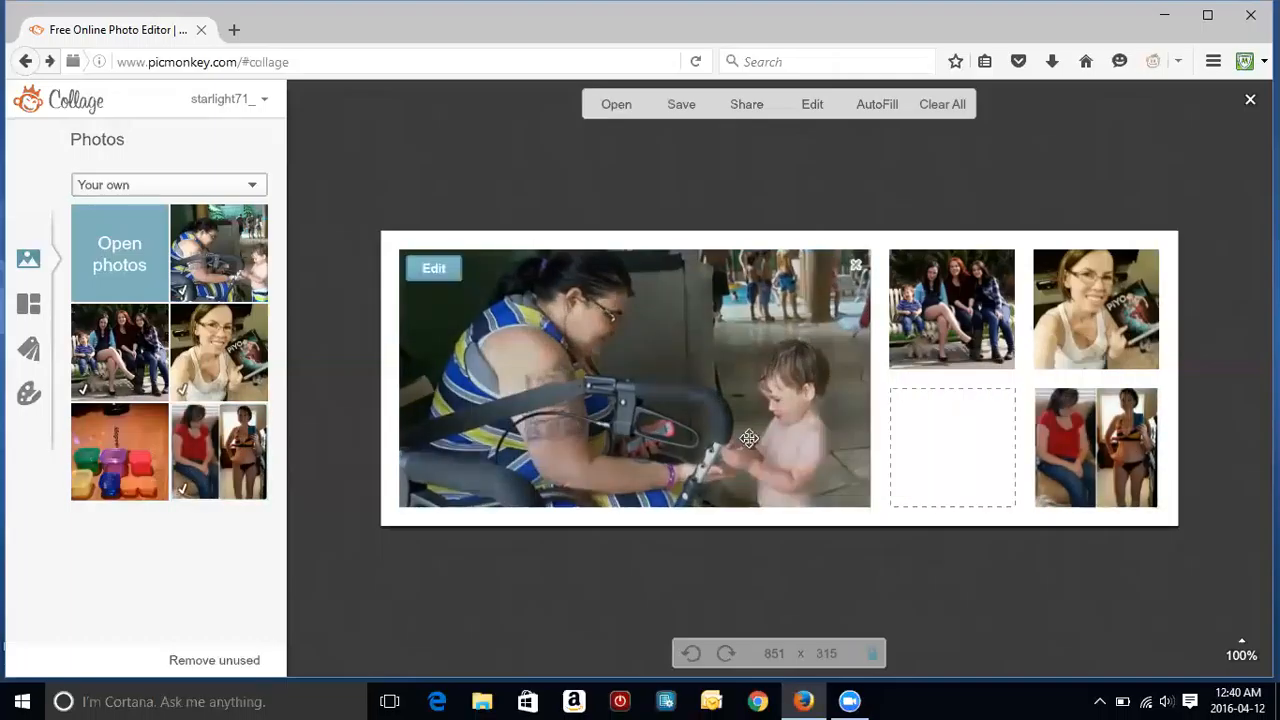
left_click_drag(1065, 450, 957, 482)
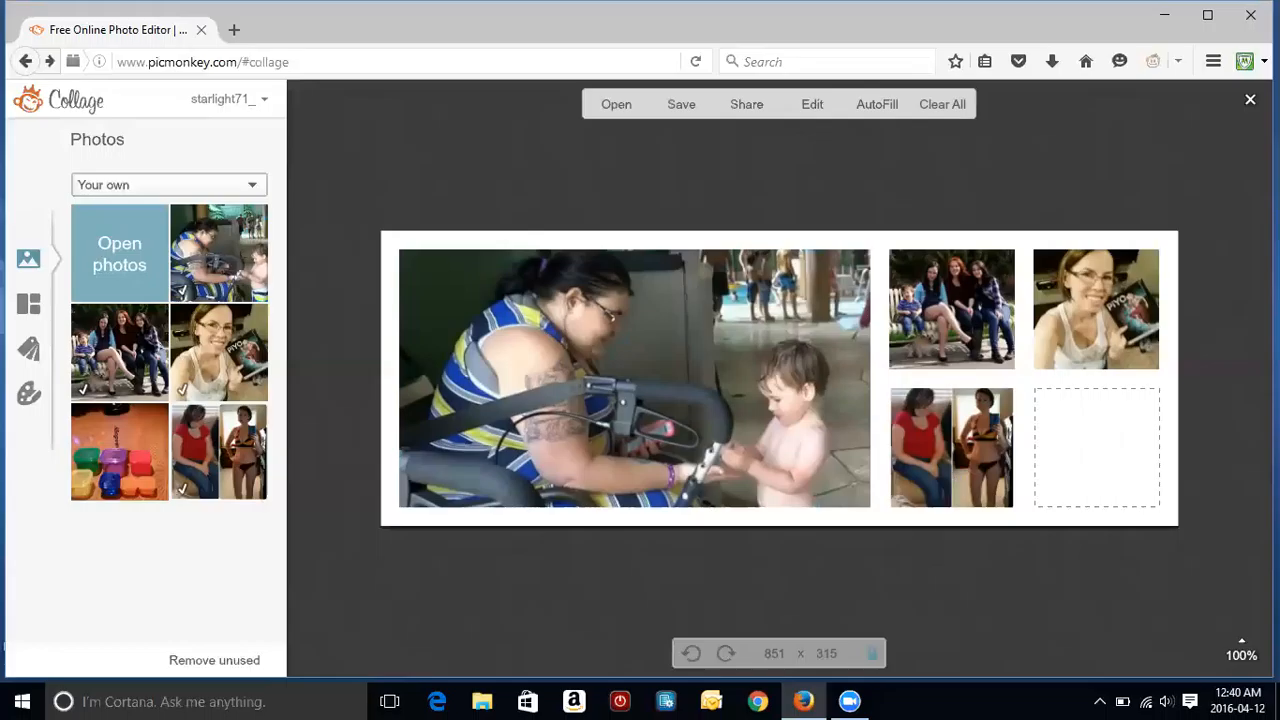
mouse_move(1086, 289)
left_click(1146, 407)
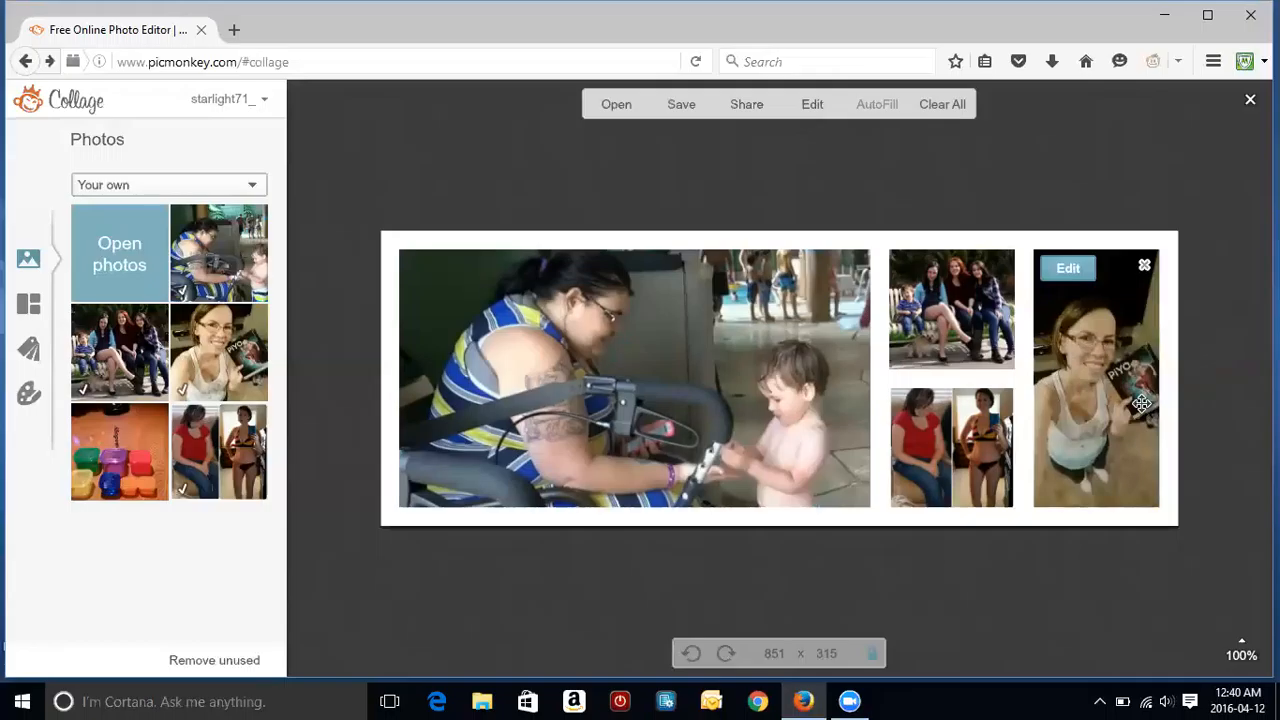
Step: Scale the tall selfie to about 150% within its cell
left_click(1074, 270)
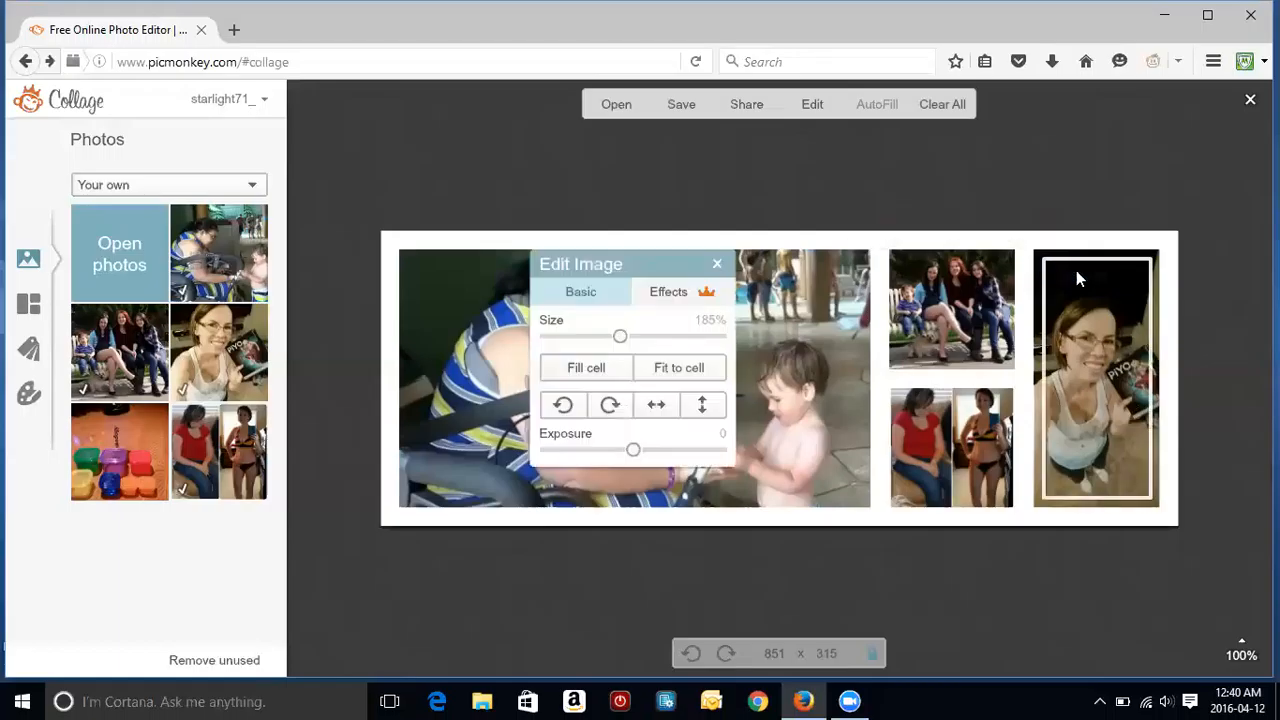
mouse_move(637, 340)
left_mouse_down()
mouse_move(545, 350)
mouse_move(622, 340)
left_mouse_up()
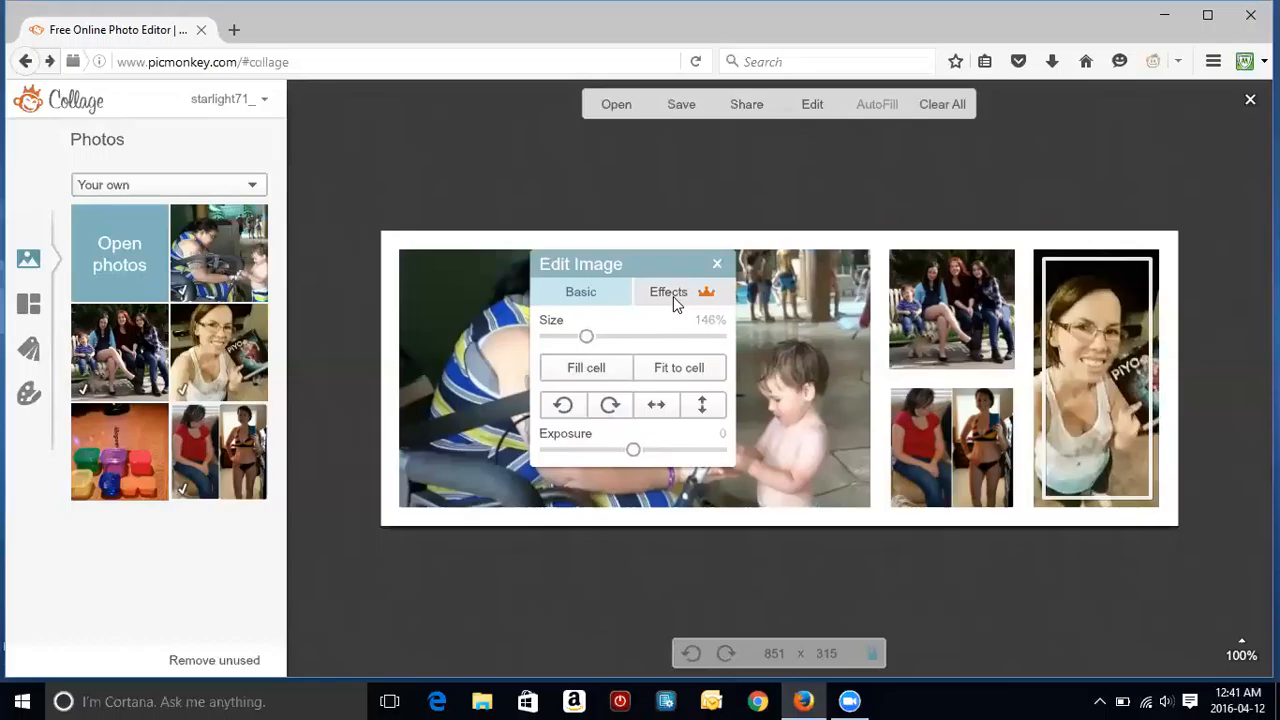
mouse_move(586, 337)
left_mouse_down()
mouse_move(557, 337)
mouse_move(590, 338)
left_mouse_up()
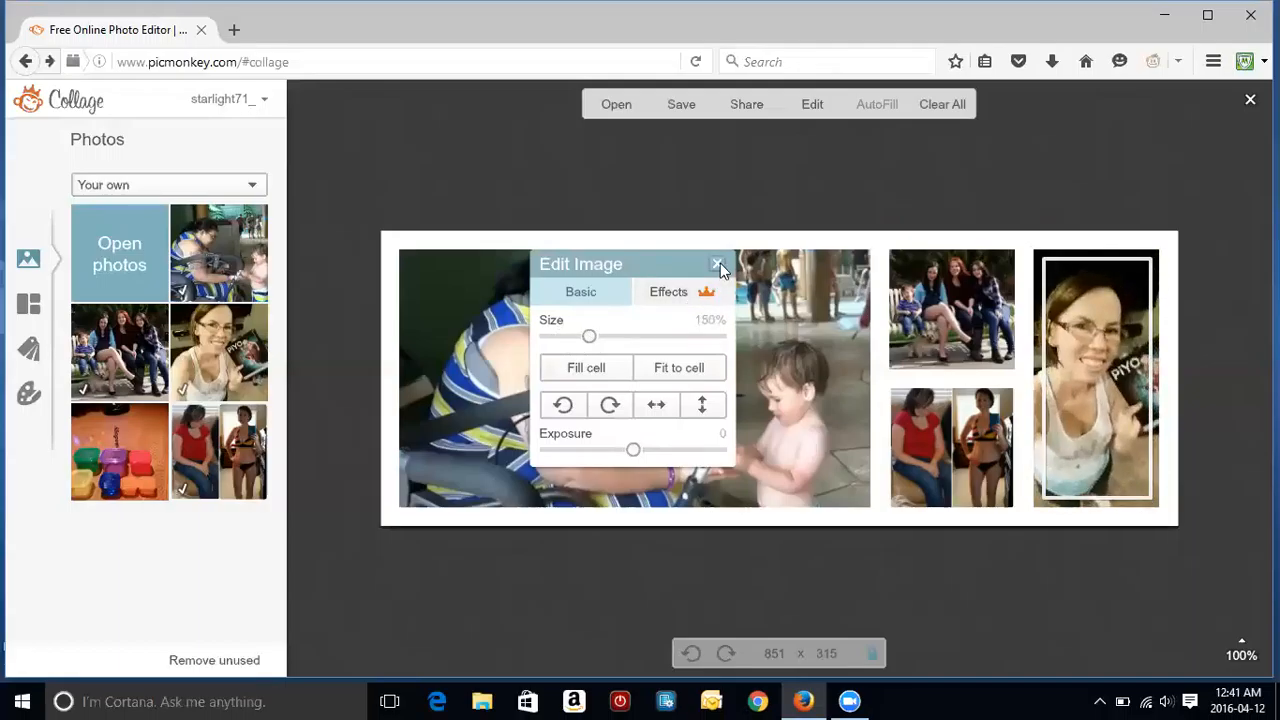
left_click(718, 264)
Step: Reposition the stroller photo and narrow the large left cell to widen the middle column
mouse_move(1079, 441)
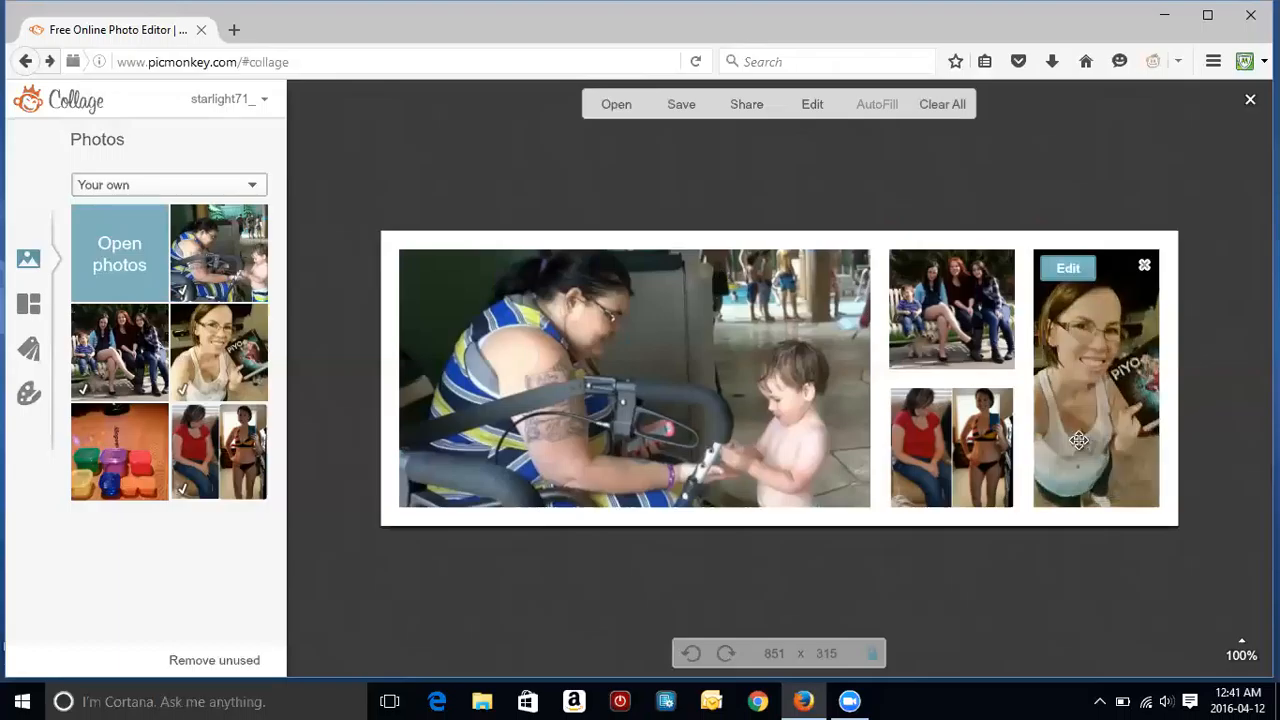
left_click_drag(751, 398, 749, 371)
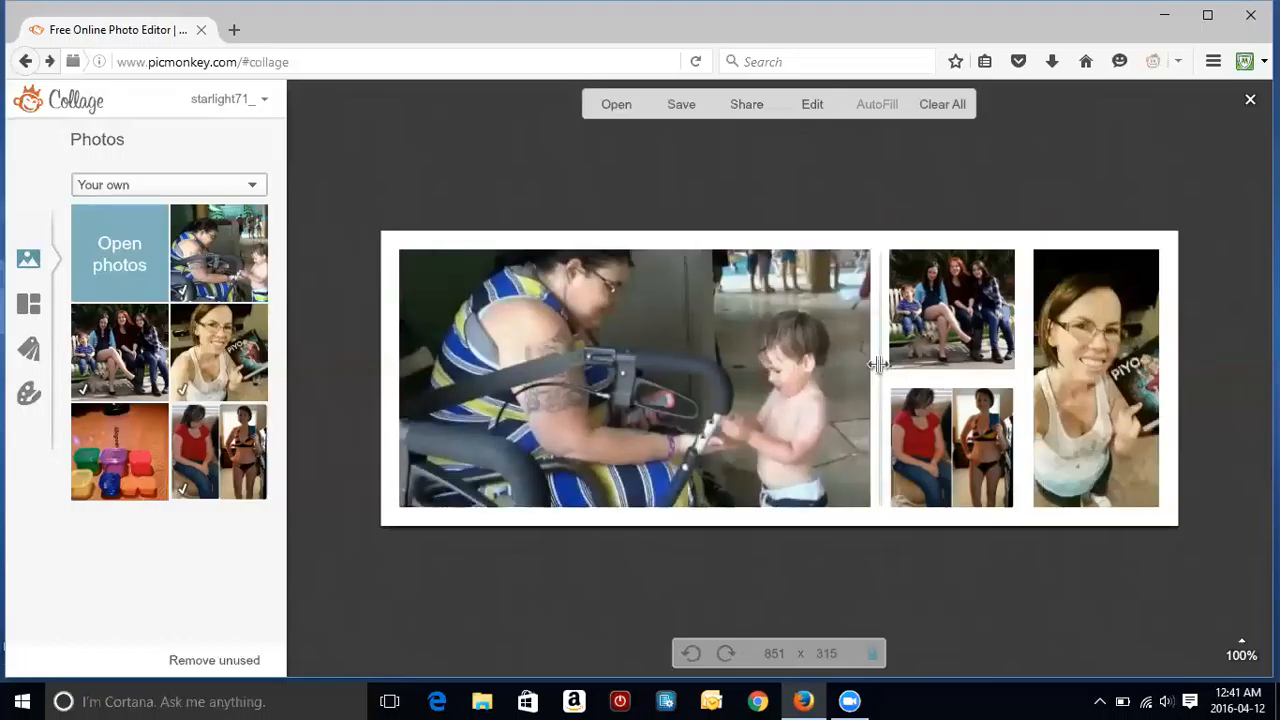
left_click_drag(879, 368, 811, 368)
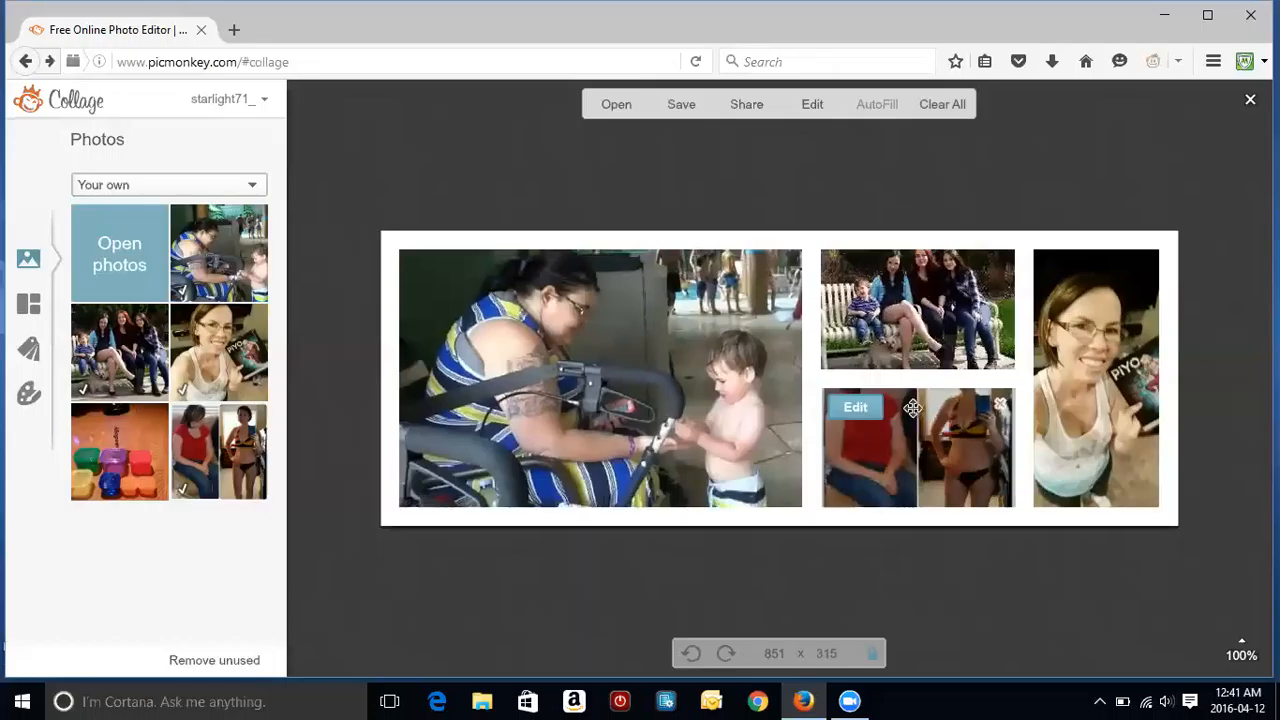
Step: Shift the two-photo shot down, then add the containers photo and the woman-with-book selfie to the middle column
left_click_drag(910, 397, 916, 428)
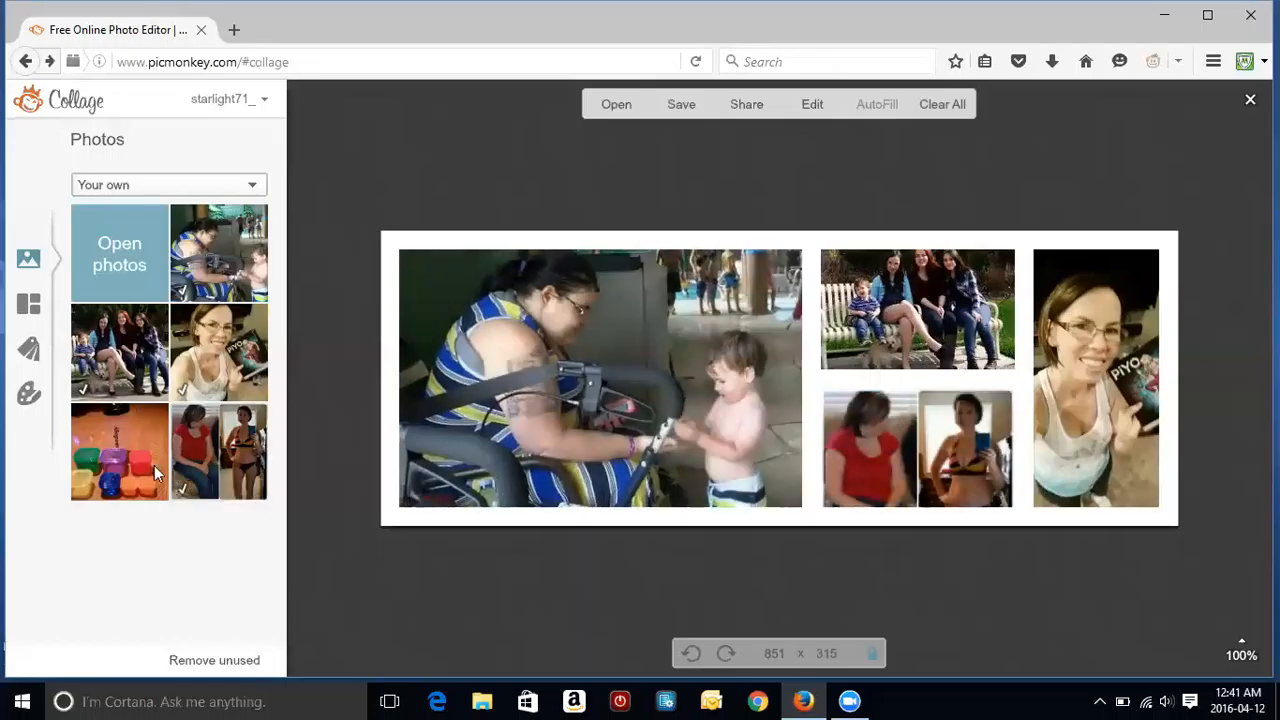
left_click_drag(142, 463, 815, 327)
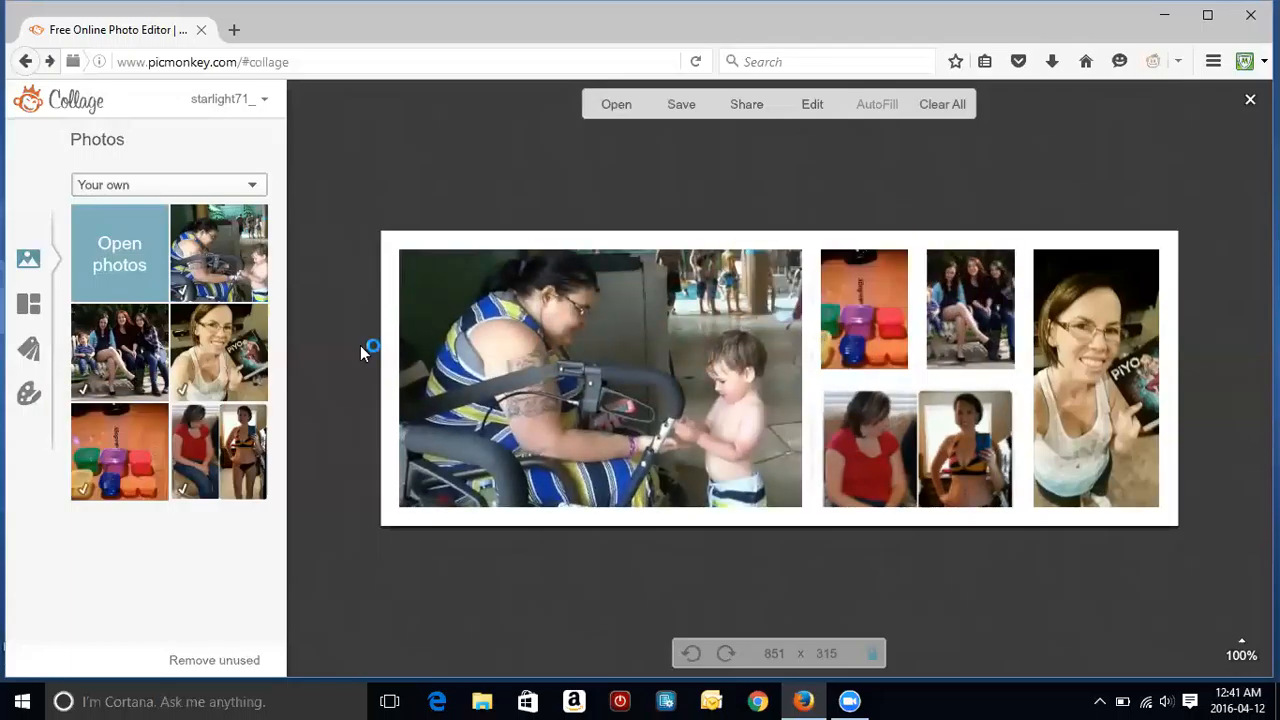
left_click_drag(204, 356, 815, 455)
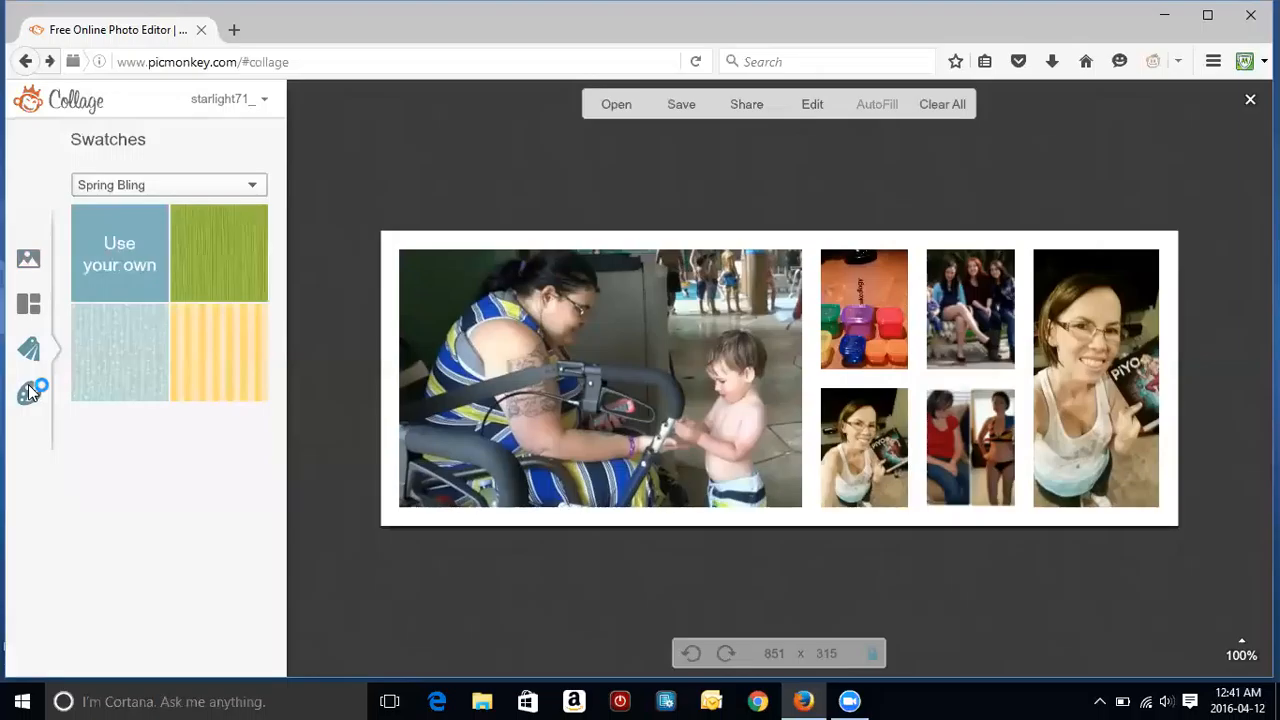
Step: Experiment with the spacing and corner rounding sliders, and reposition the bottom-middle photo
left_click(30, 392)
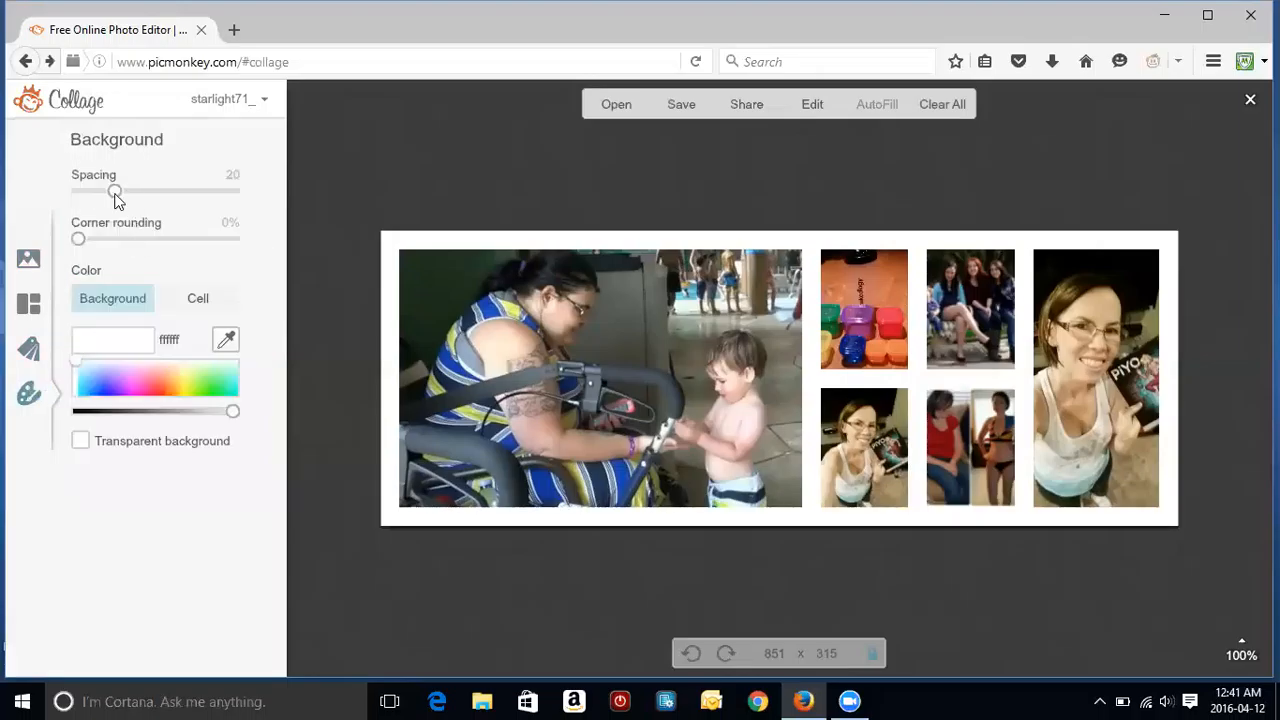
left_click_drag(114, 196, 66, 197)
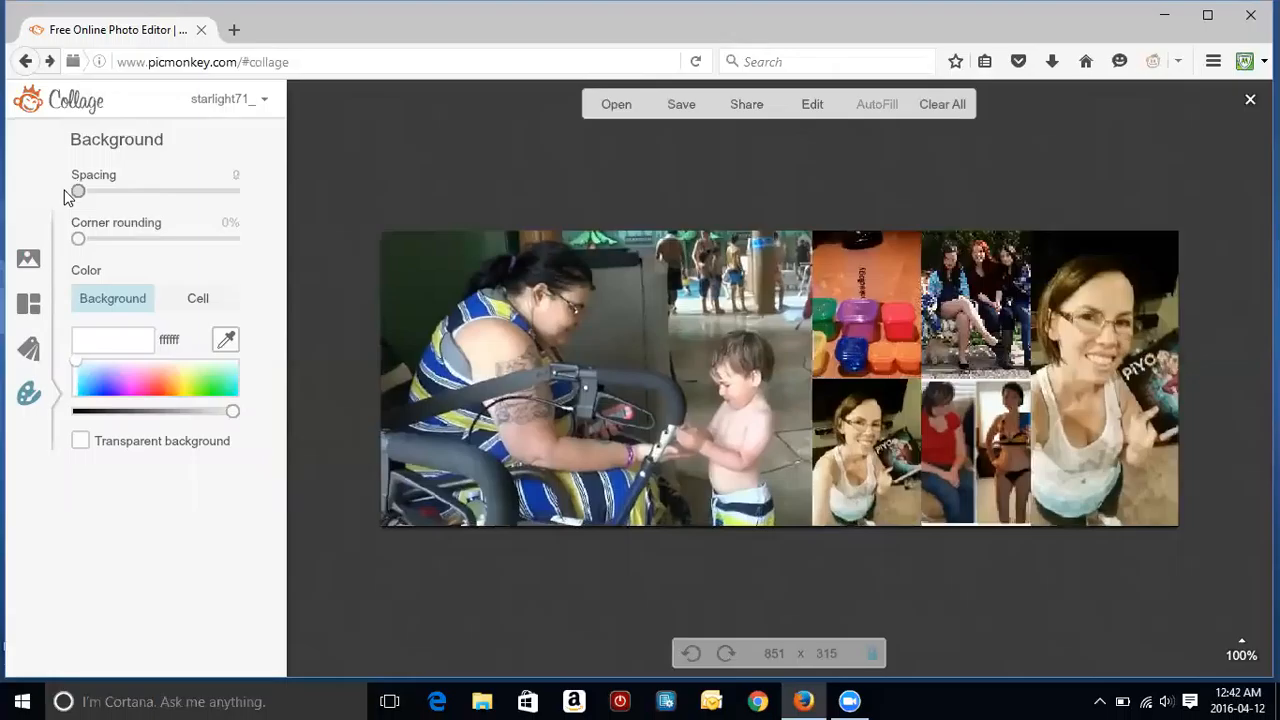
left_click_drag(160, 193, 70, 207)
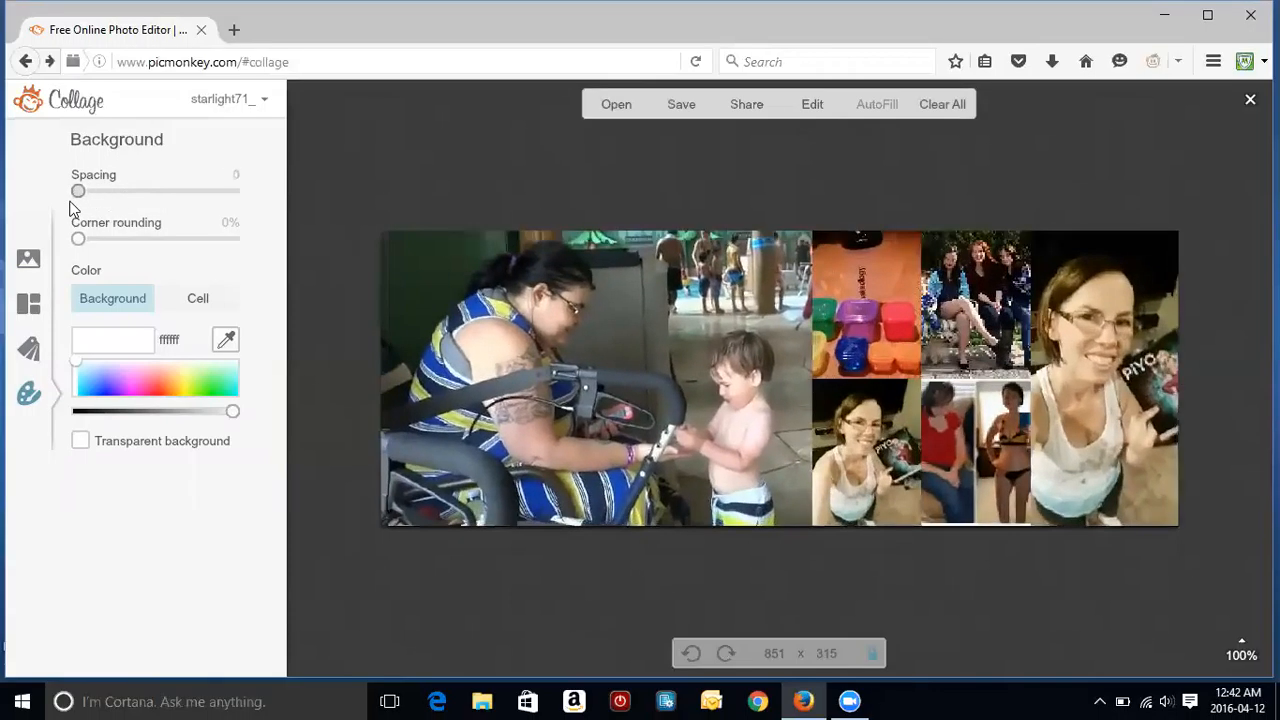
mouse_move(982, 405)
left_click_drag(967, 420, 969, 472)
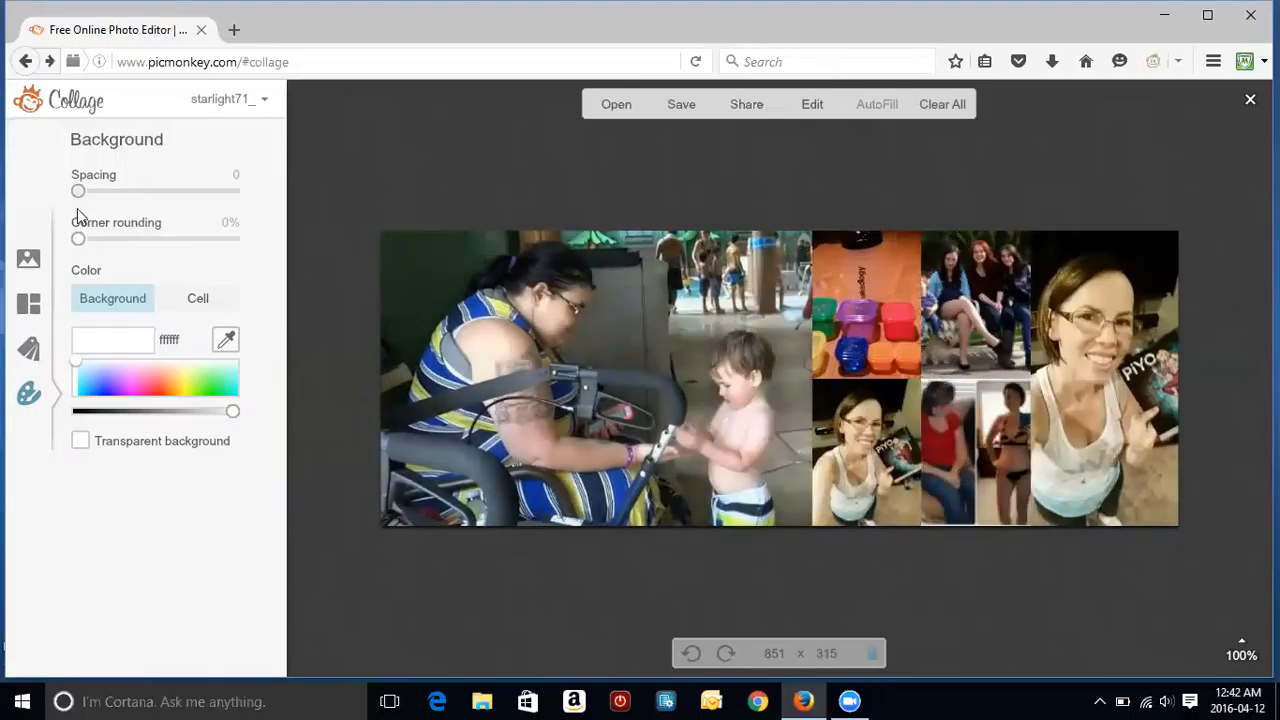
left_click_drag(79, 241, 242, 216)
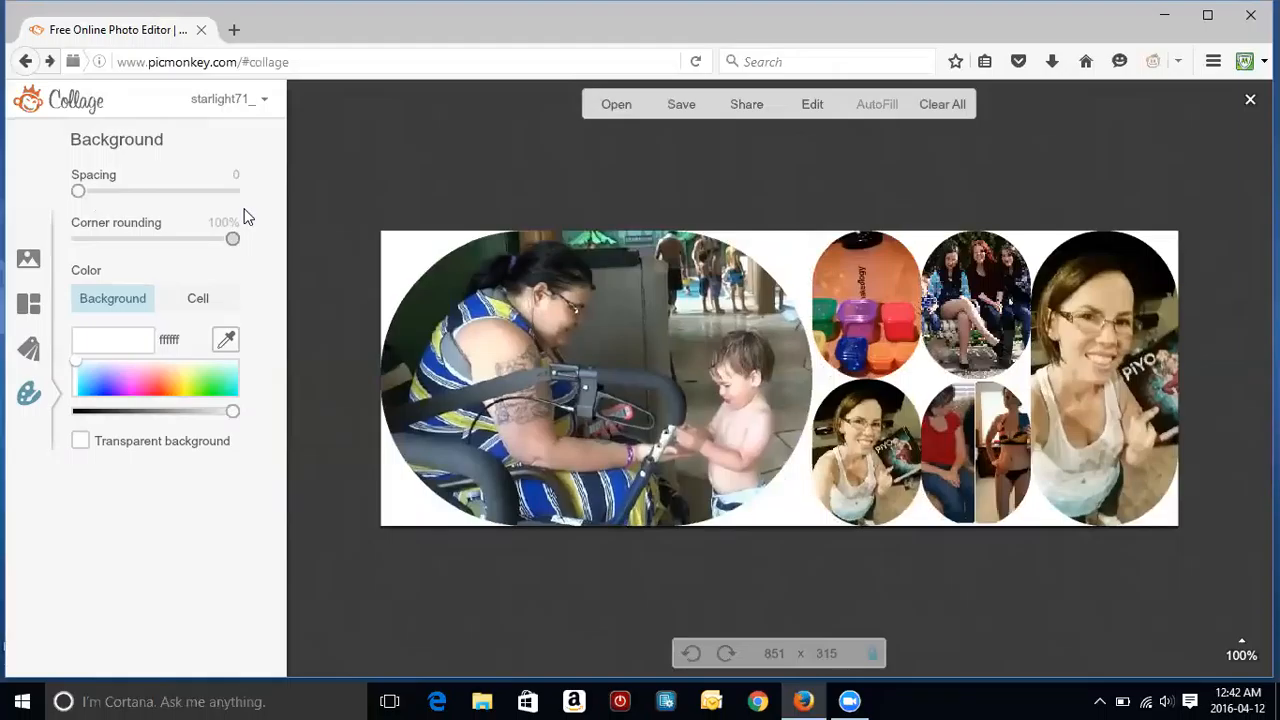
left_click_drag(215, 222, 218, 222)
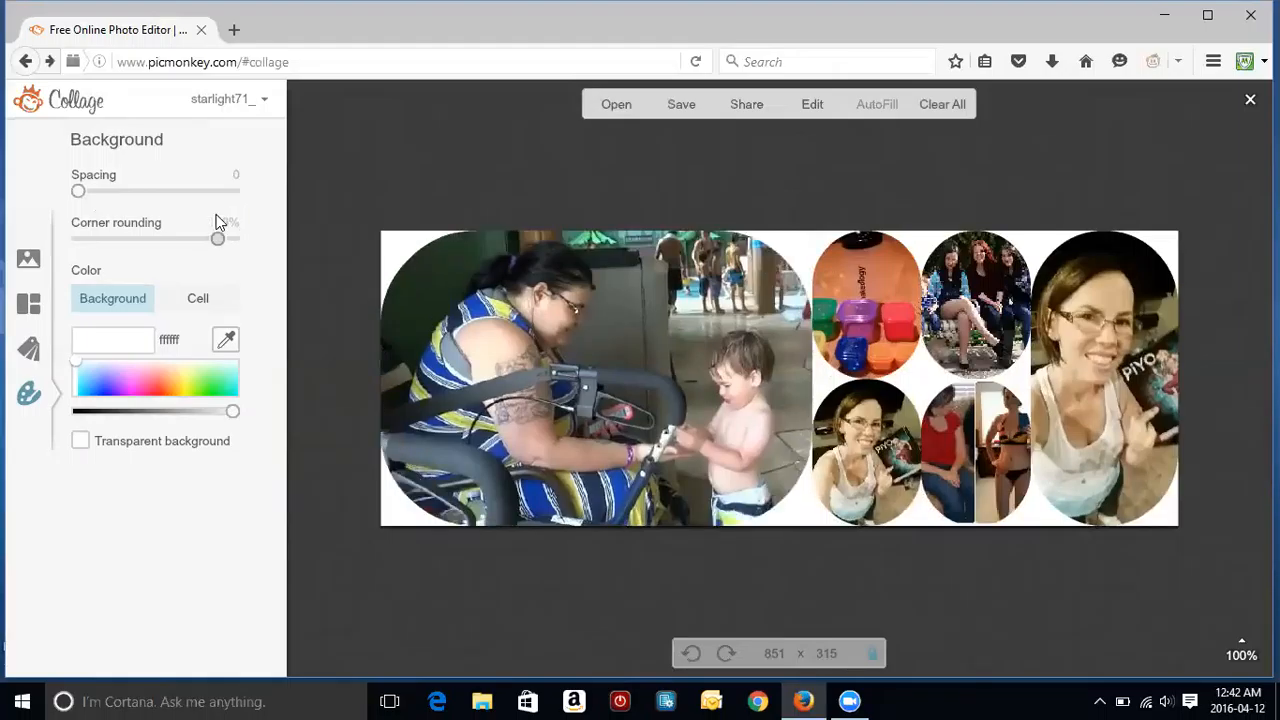
mouse_move(78, 190)
left_mouse_down()
mouse_move(205, 182)
mouse_move(88, 195)
left_mouse_up()
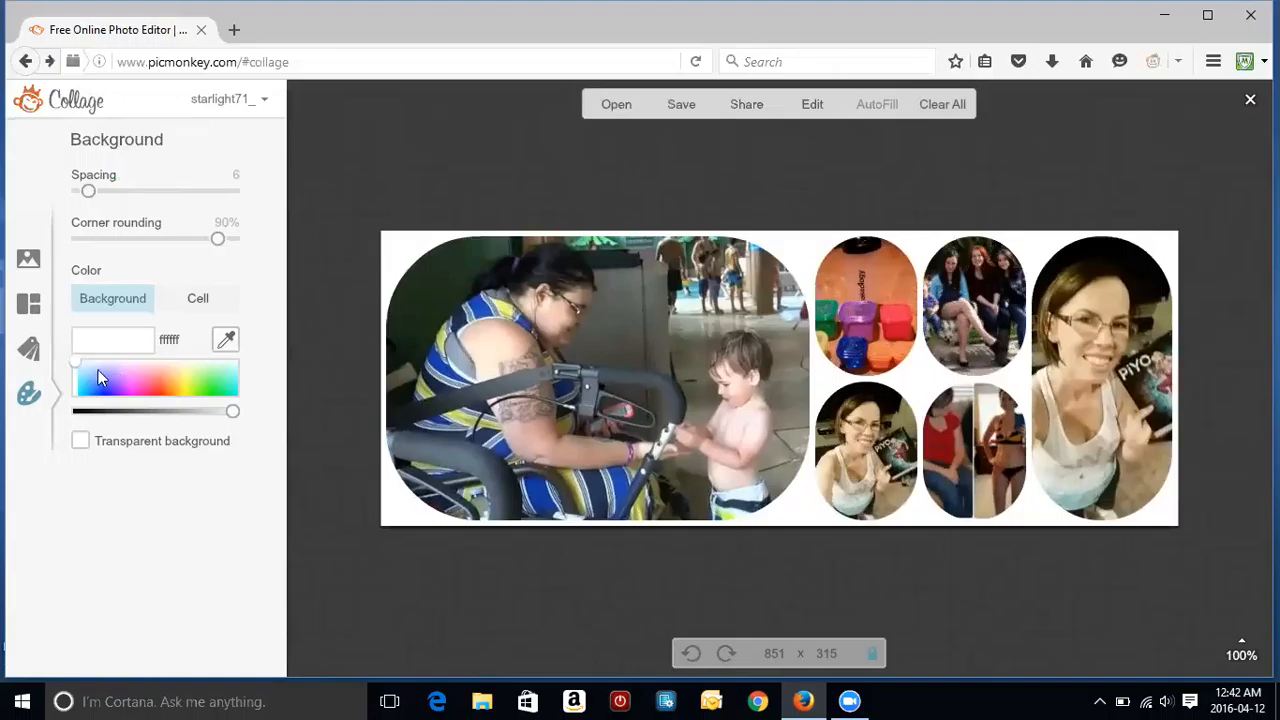
Step: Try pink, orange, coral, magenta and lavender backgrounds, ending on white (ffffff)
left_click(105, 372)
left_click(146, 377)
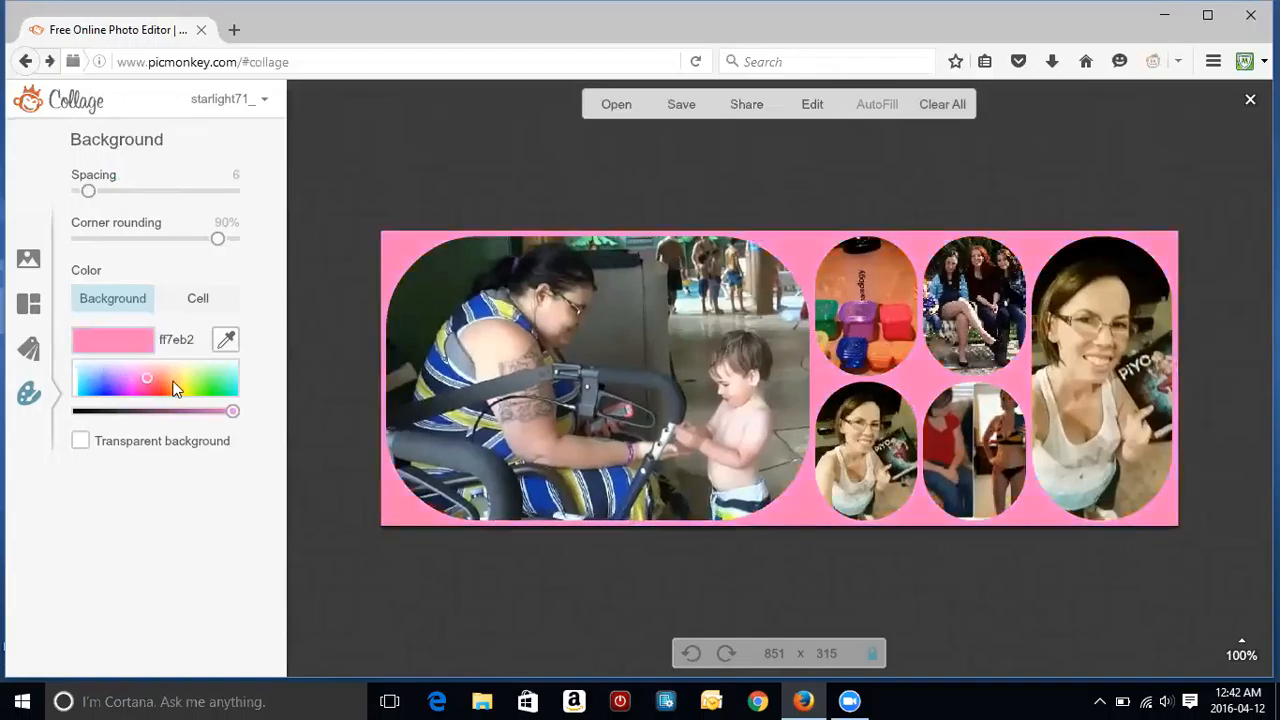
left_click(173, 381)
left_click(175, 377)
left_click(158, 380)
left_click(124, 390)
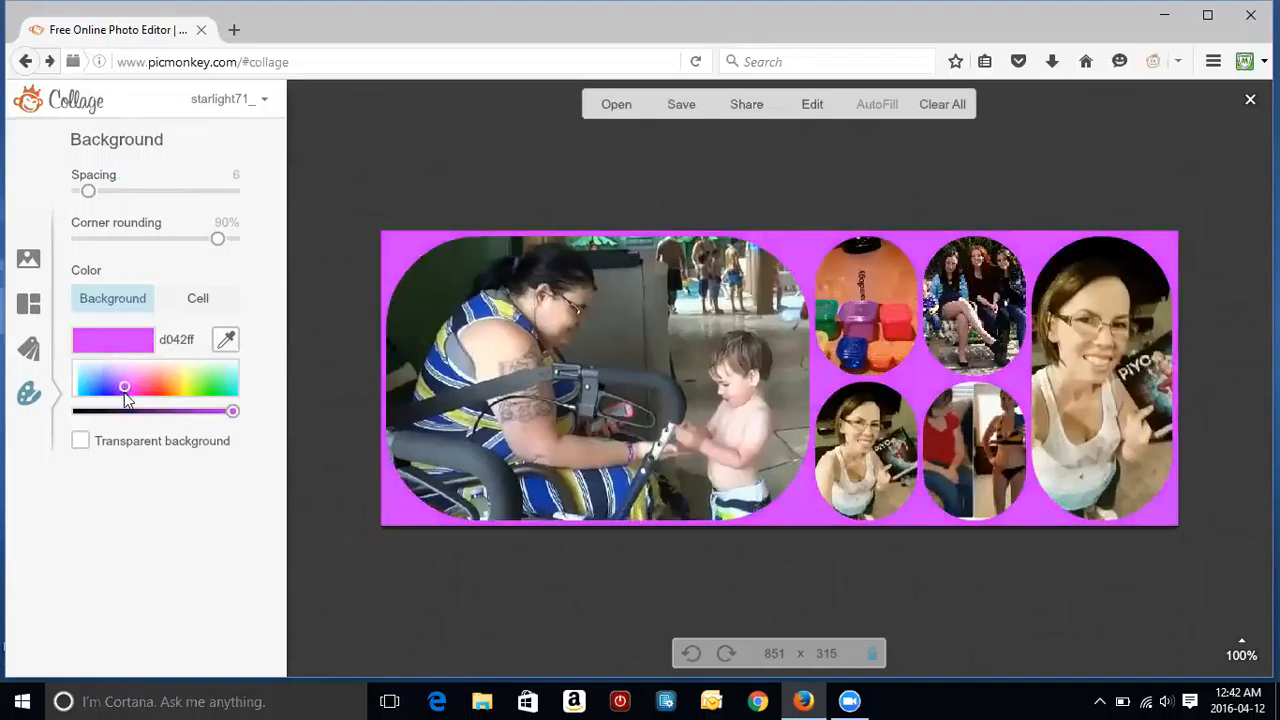
left_click(124, 392)
left_click_drag(124, 392, 73, 364)
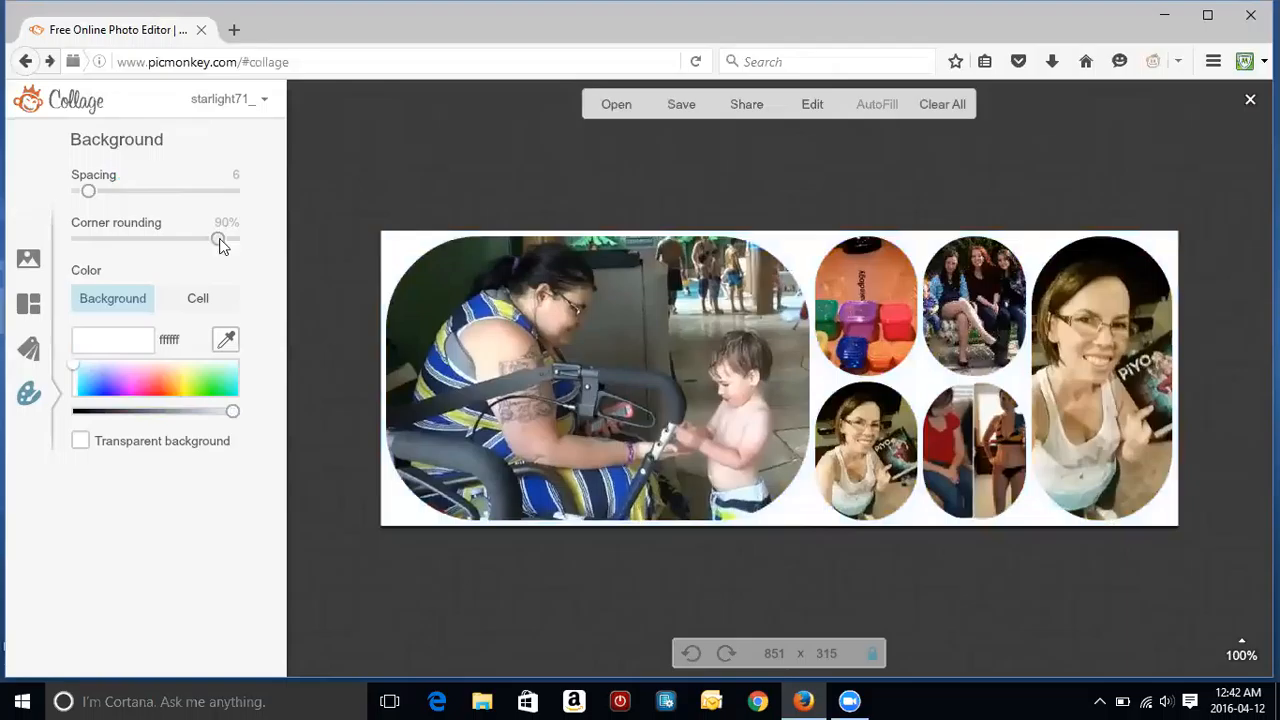
Step: Set corner rounding to 0% and spacing to 0 so the photos meet edge to edge
left_click(109, 238)
left_click_drag(109, 238, 43, 271)
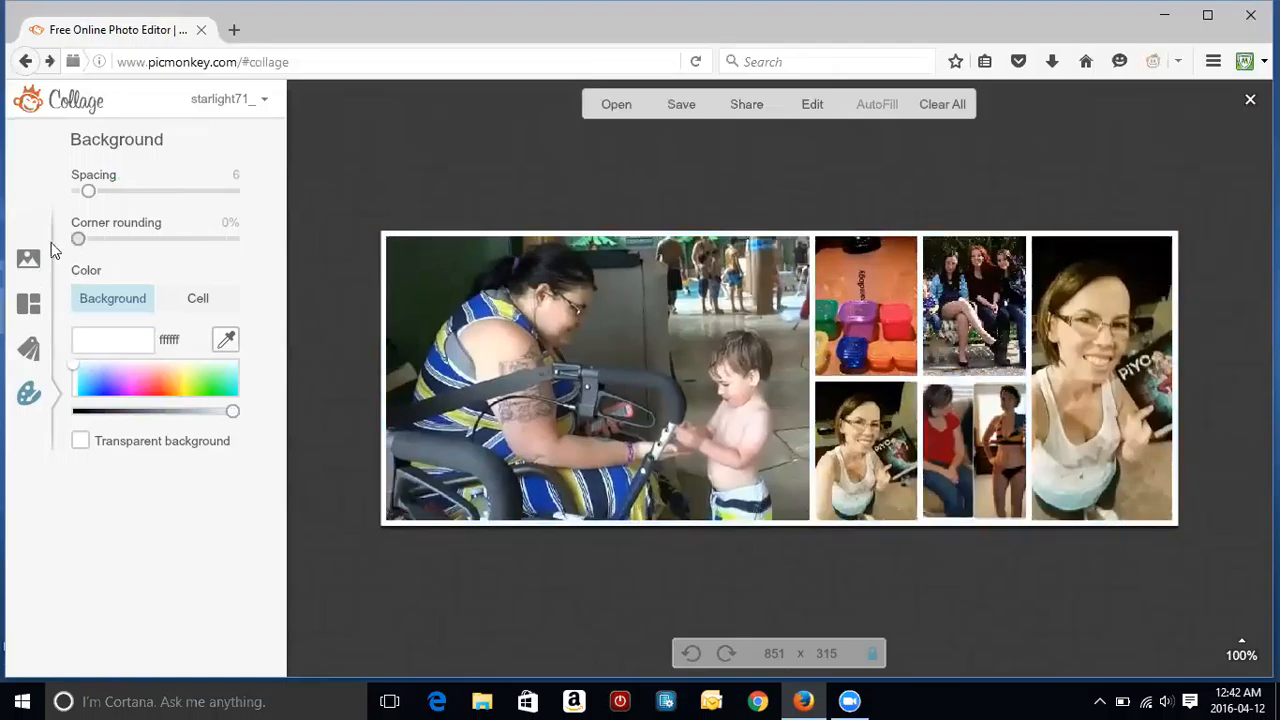
left_click_drag(87, 197, 72, 200)
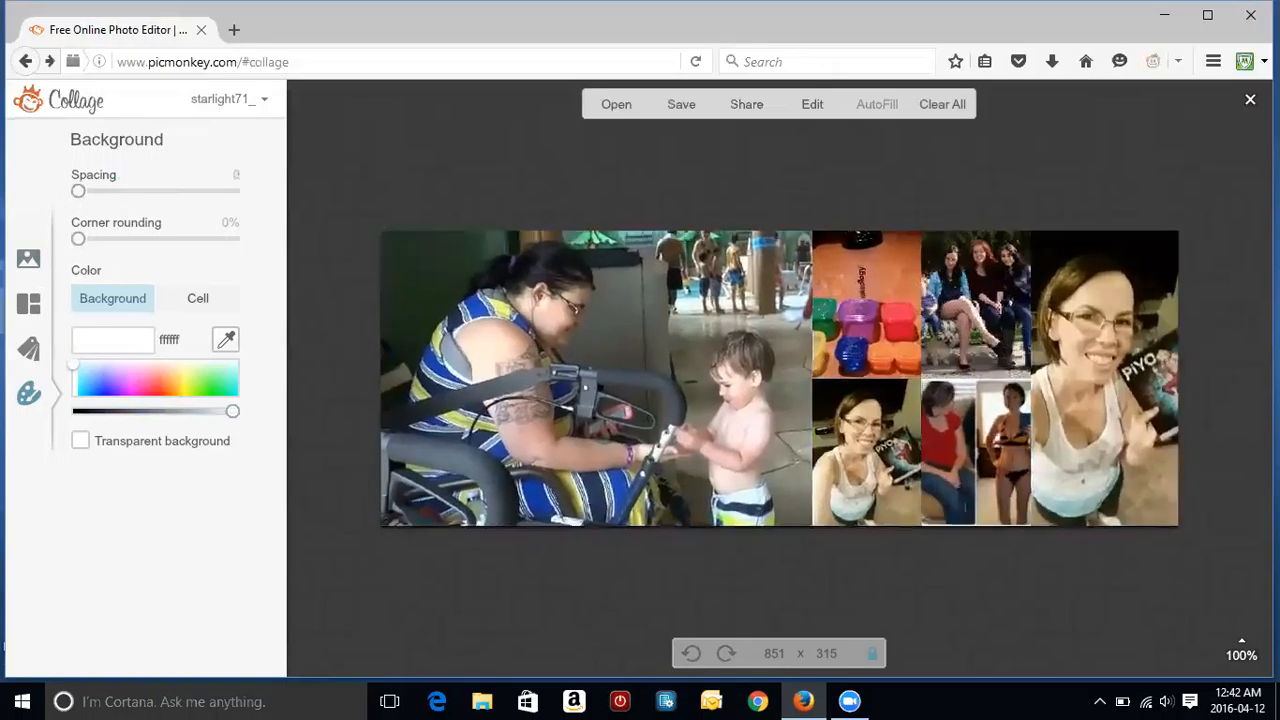
Step: Remove the orange container photo with its cell, and clear the selfie from its bottom cell
left_click(906, 248)
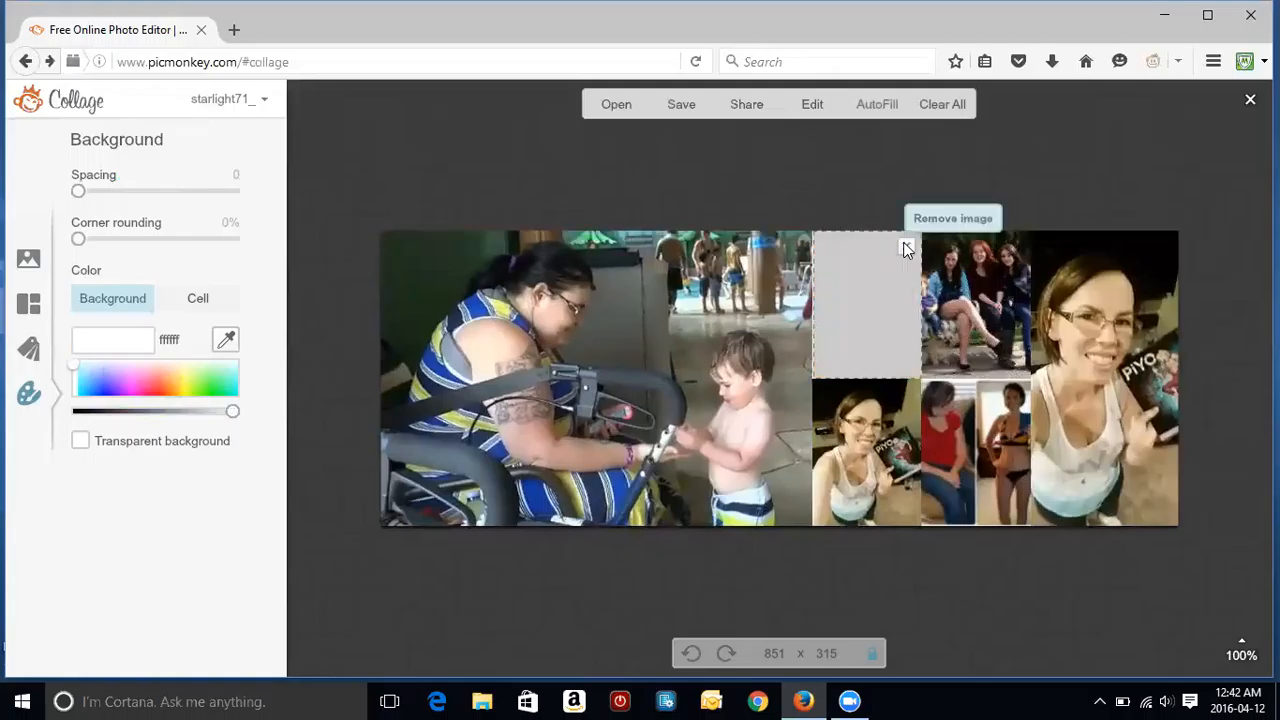
left_click(906, 248)
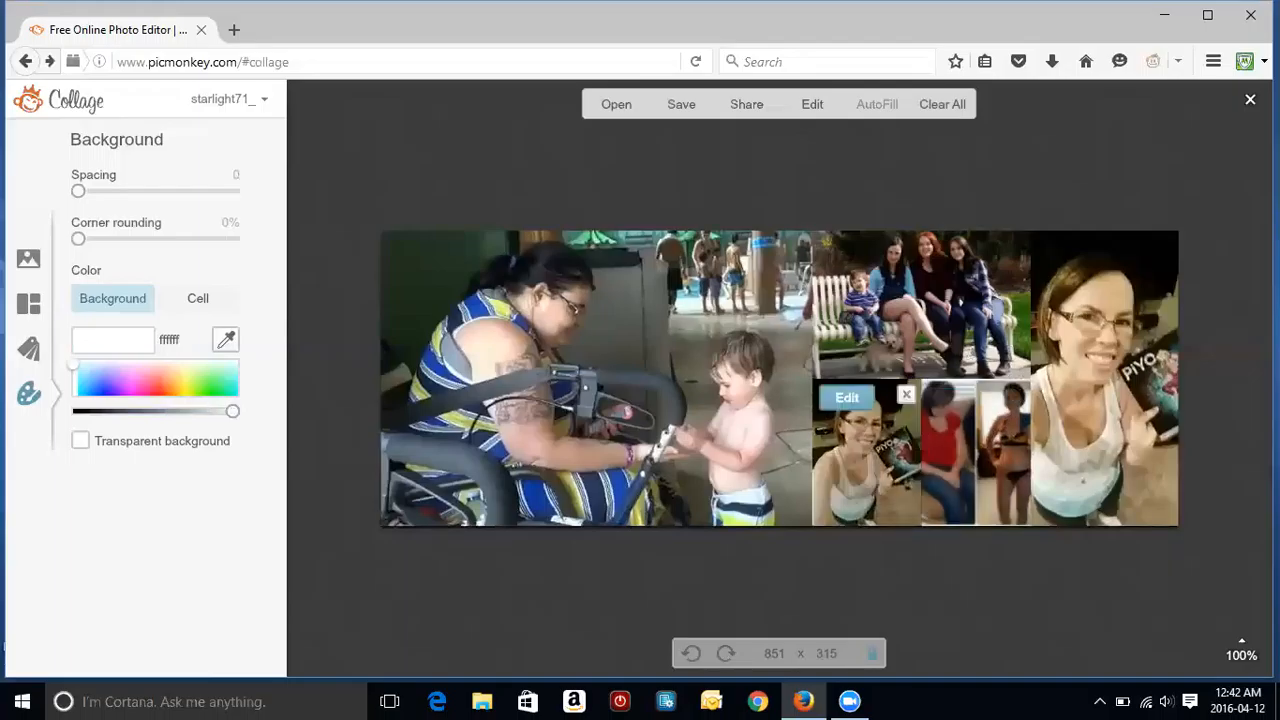
left_click(907, 396)
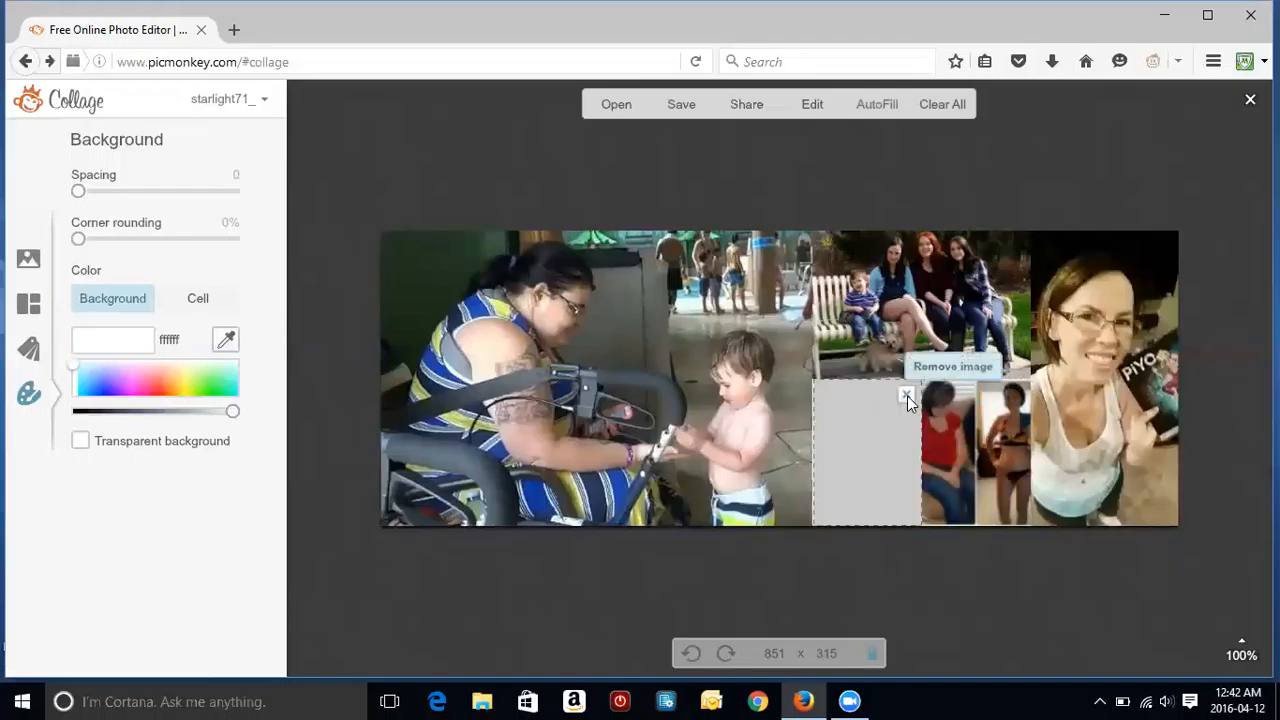
Step: Load 6.jpg from the computer into the empty bottom cell
left_click(907, 396)
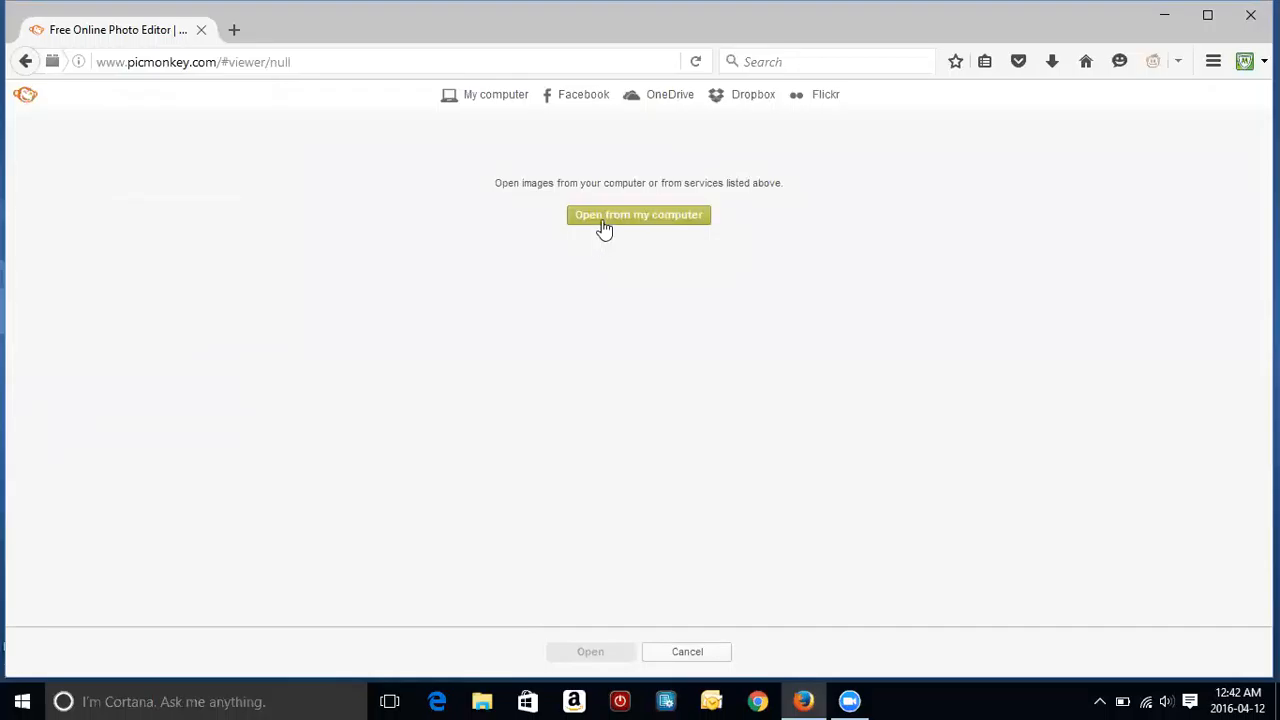
left_click(604, 228)
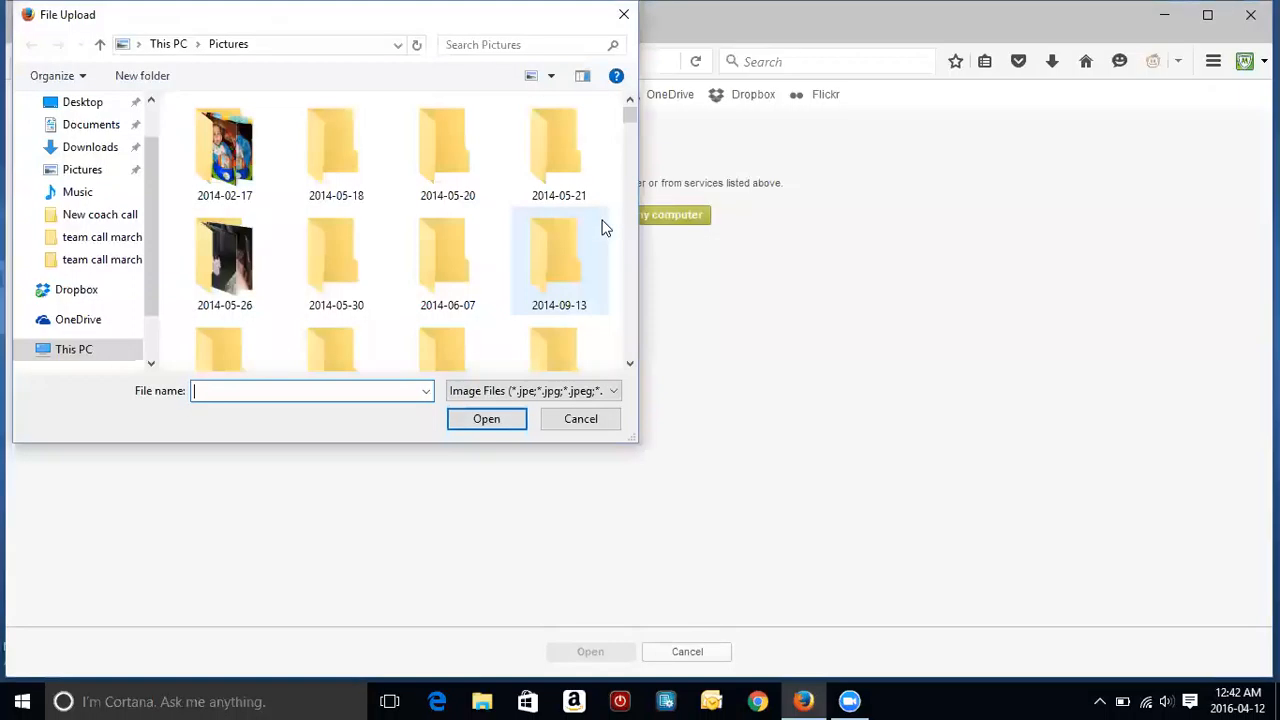
left_click_drag(628, 116, 628, 161)
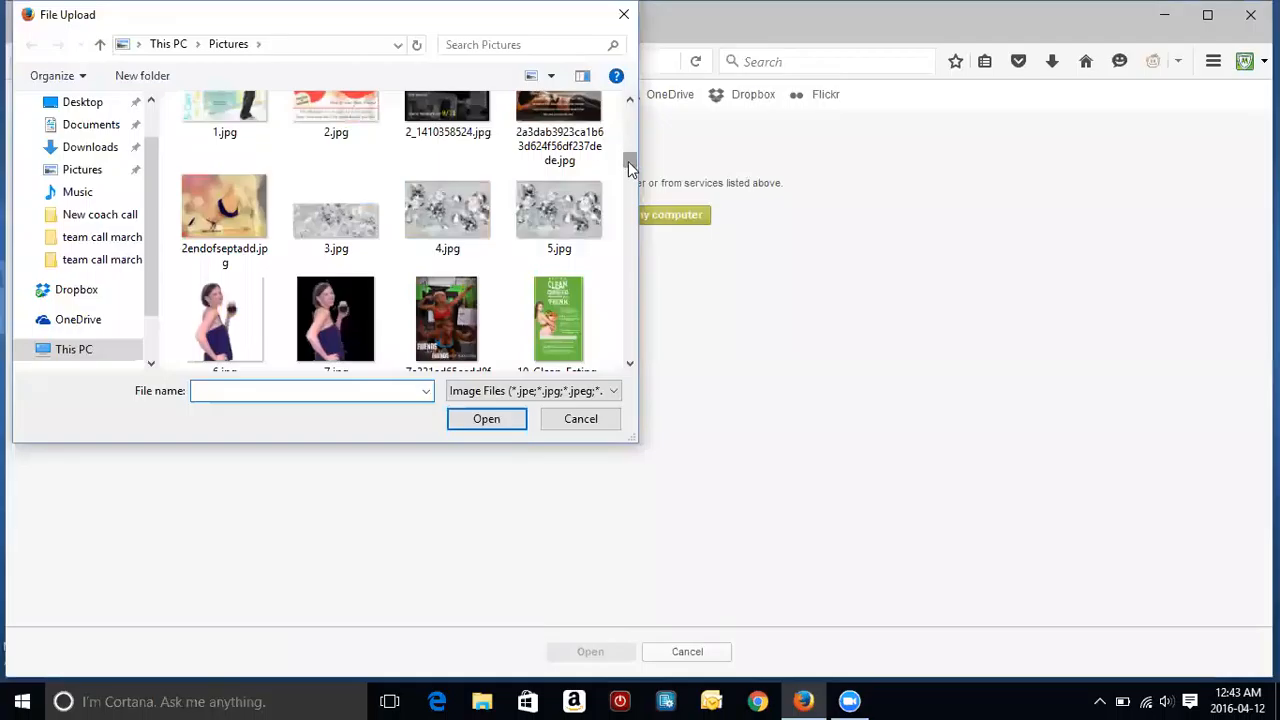
double_click(230, 335)
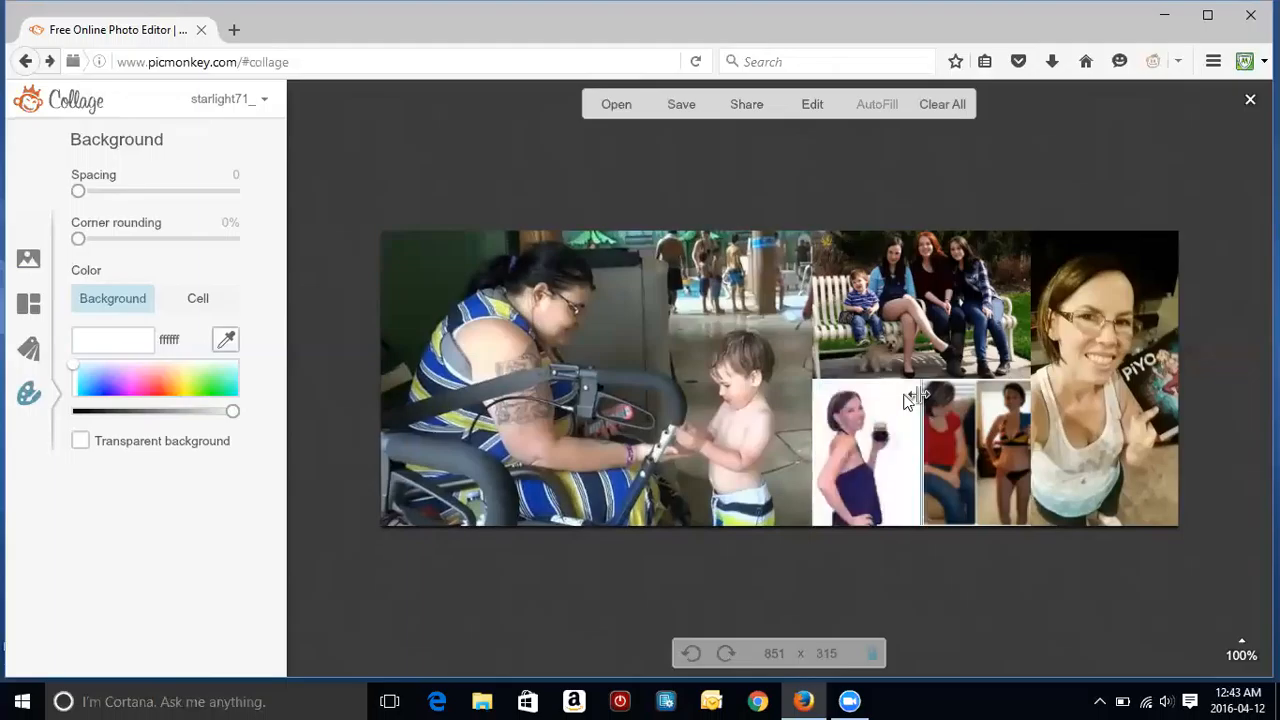
Step: Remove 6.jpg and its cell, then slide the before/after photo down to show the heads
left_click(908, 397)
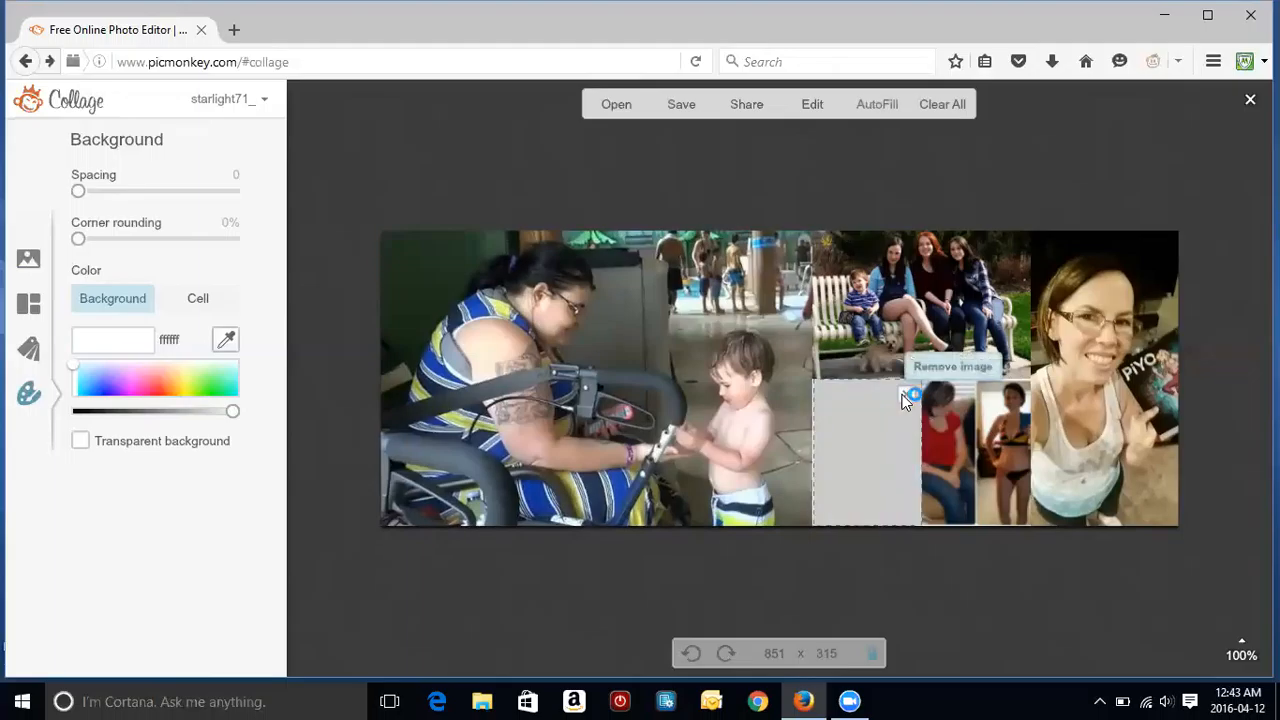
left_click(905, 397)
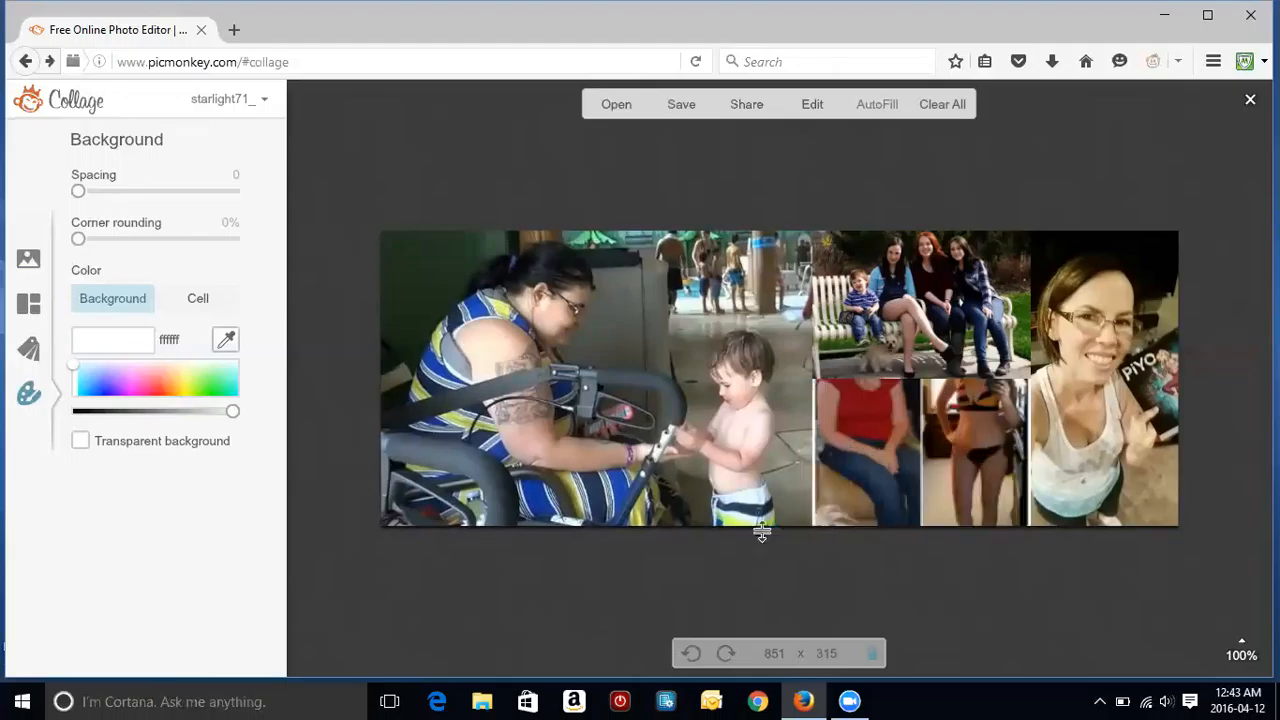
left_click_drag(930, 389, 930, 454)
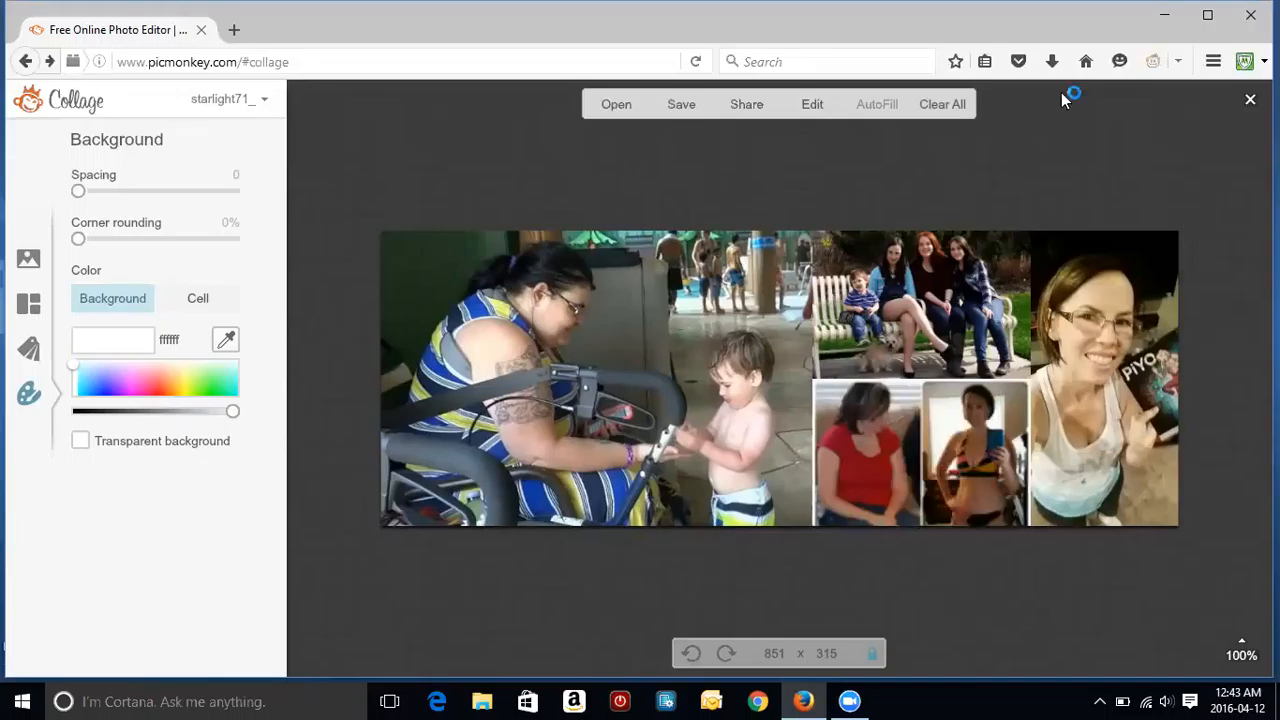
Step: Open the finished collage in the Editor and browse the Tried and True effects list
left_click(823, 106)
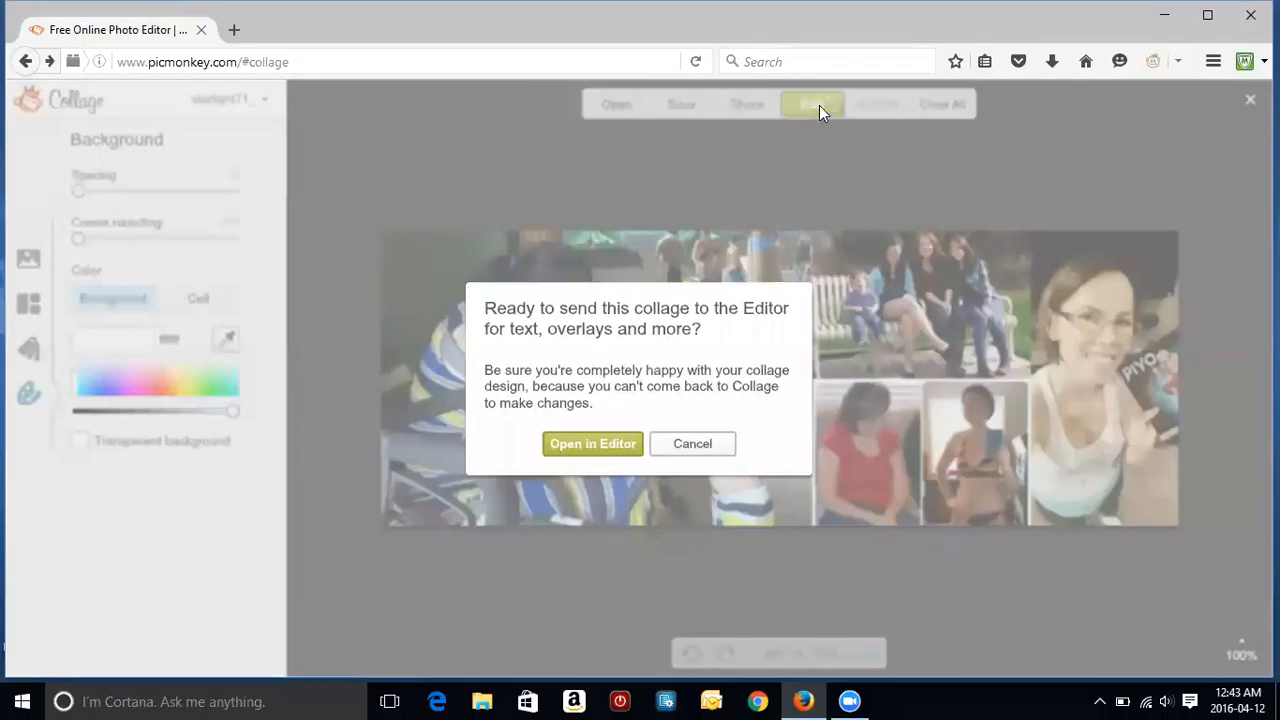
left_click(614, 444)
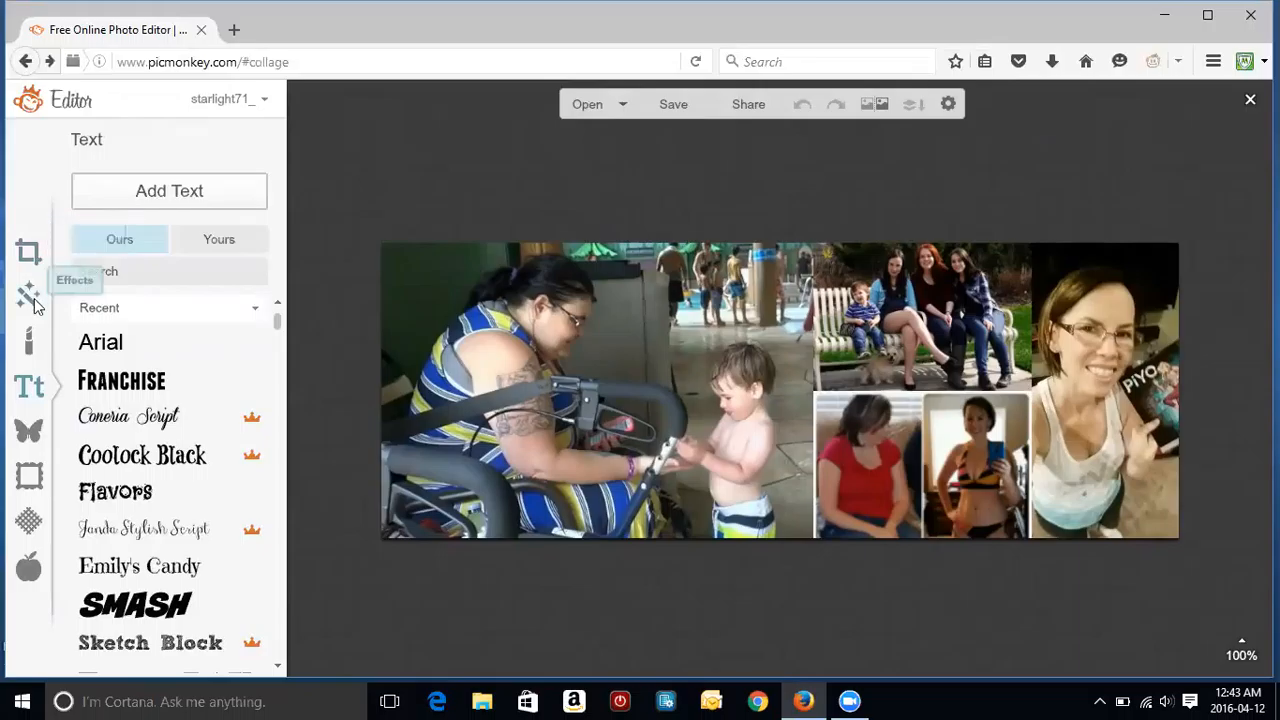
left_click(34, 302)
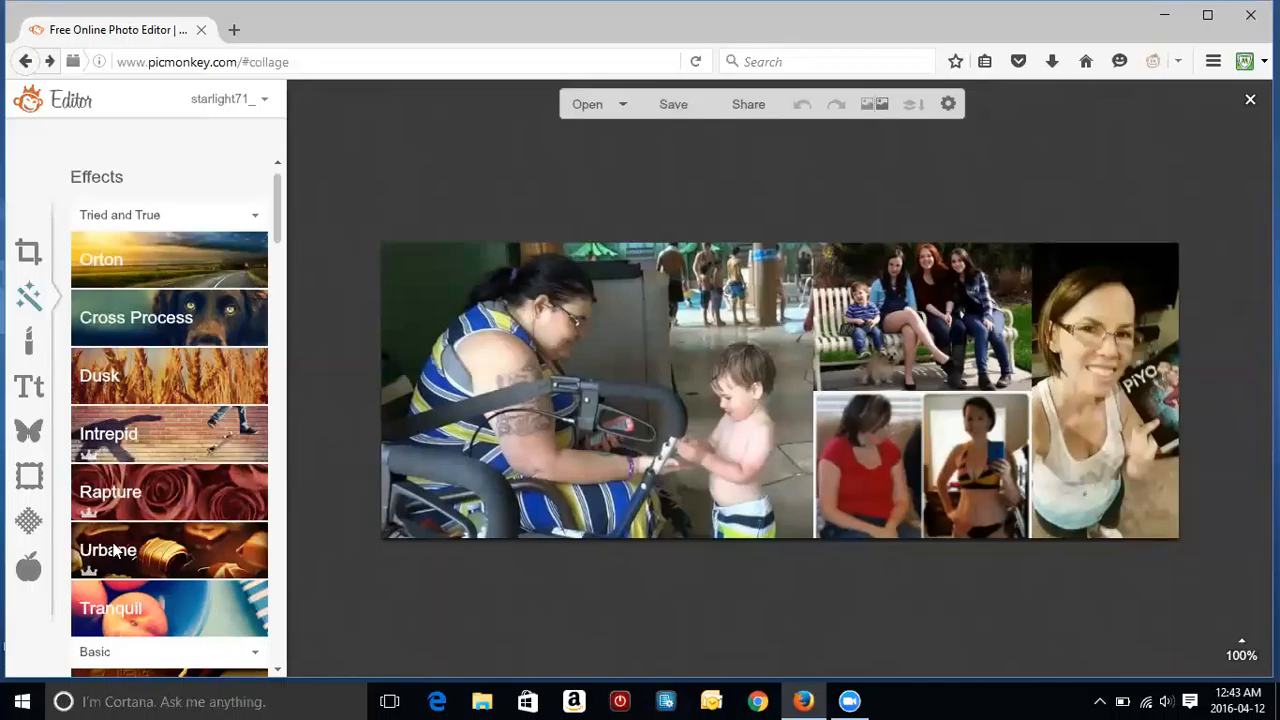
scroll(284, 260, "down", 5)
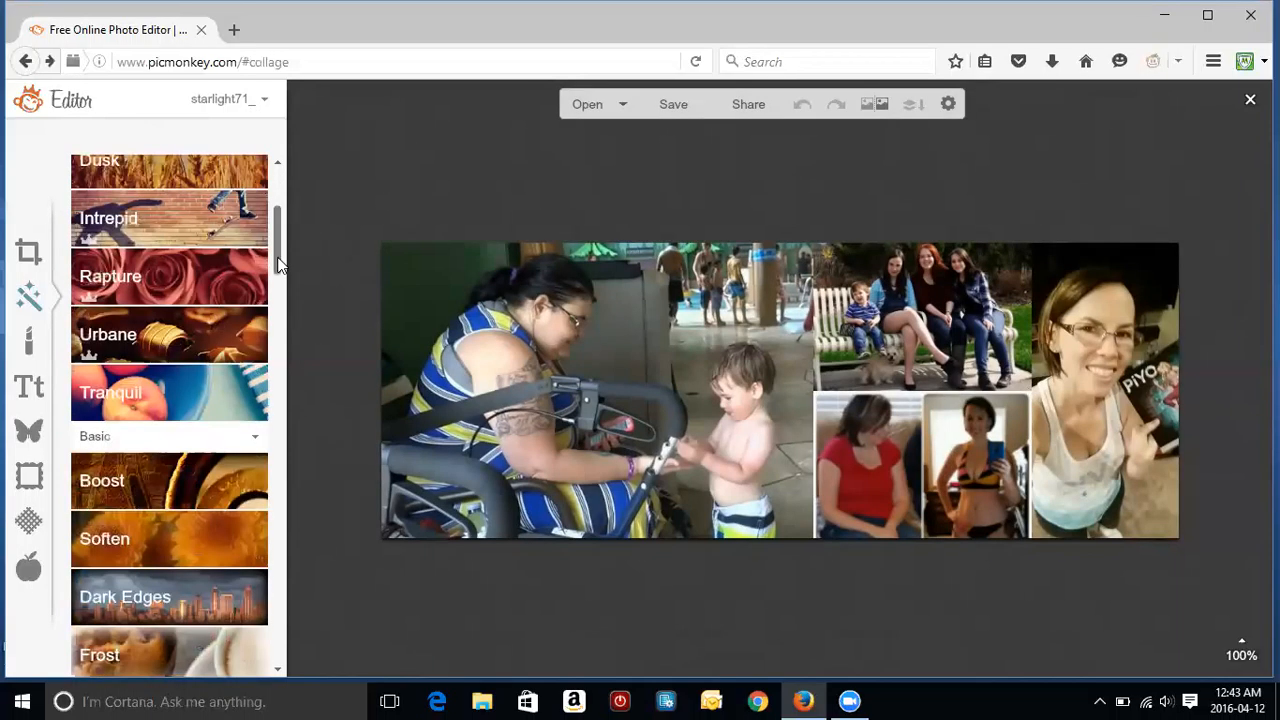
scroll(280, 325, "down", 3)
scroll(281, 290, "up", 5)
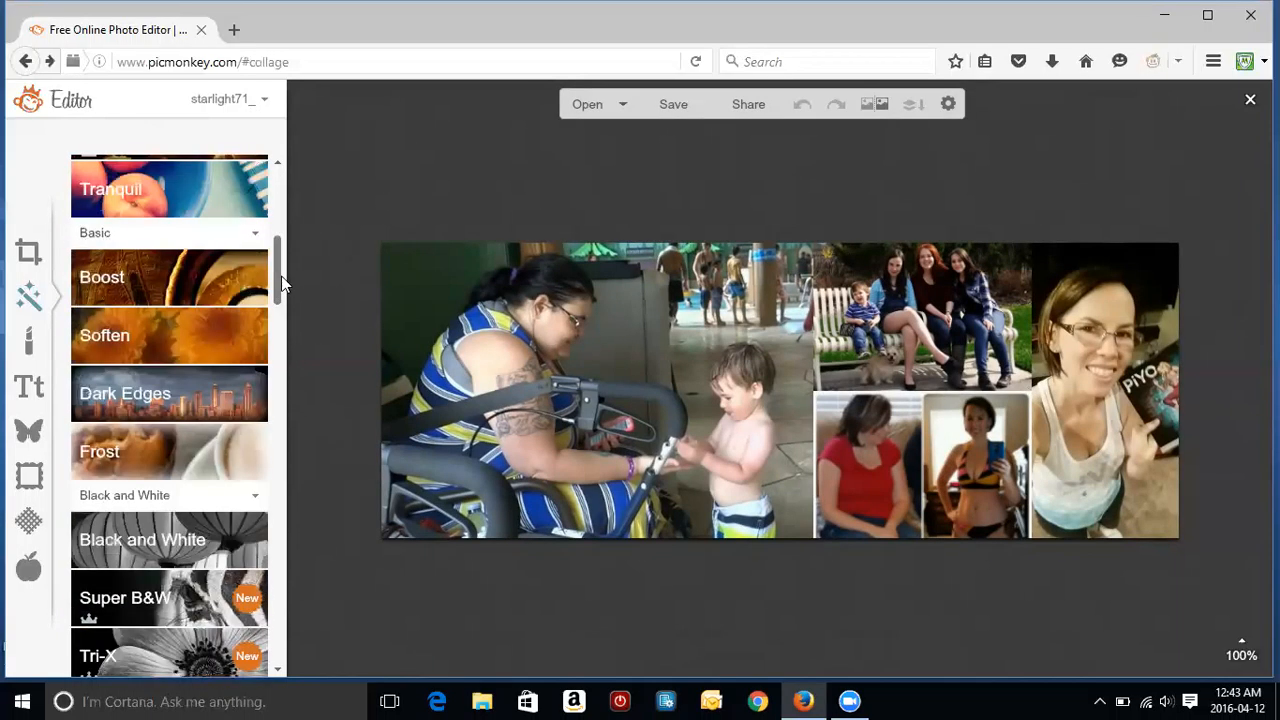
scroll(281, 255, "up", 4)
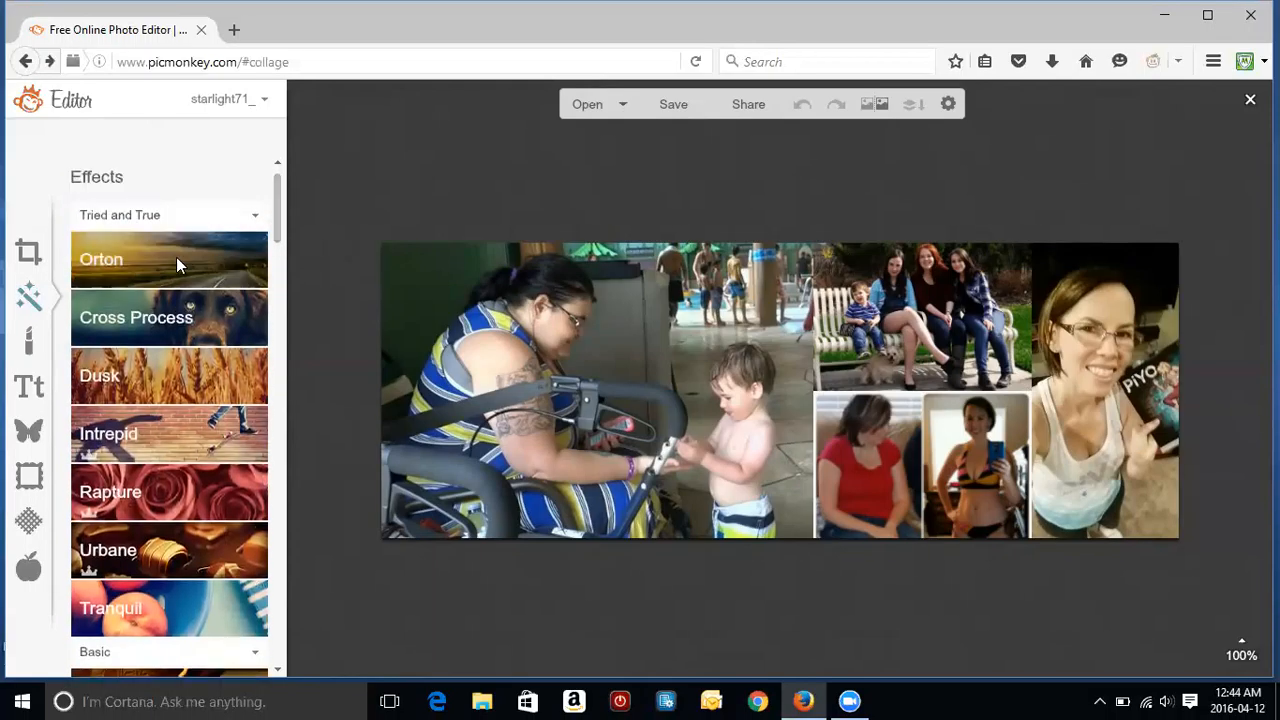
Step: Apply the Orton effect to the collage, then browse the Touch Up skin, mouth and eye tools
left_click(176, 259)
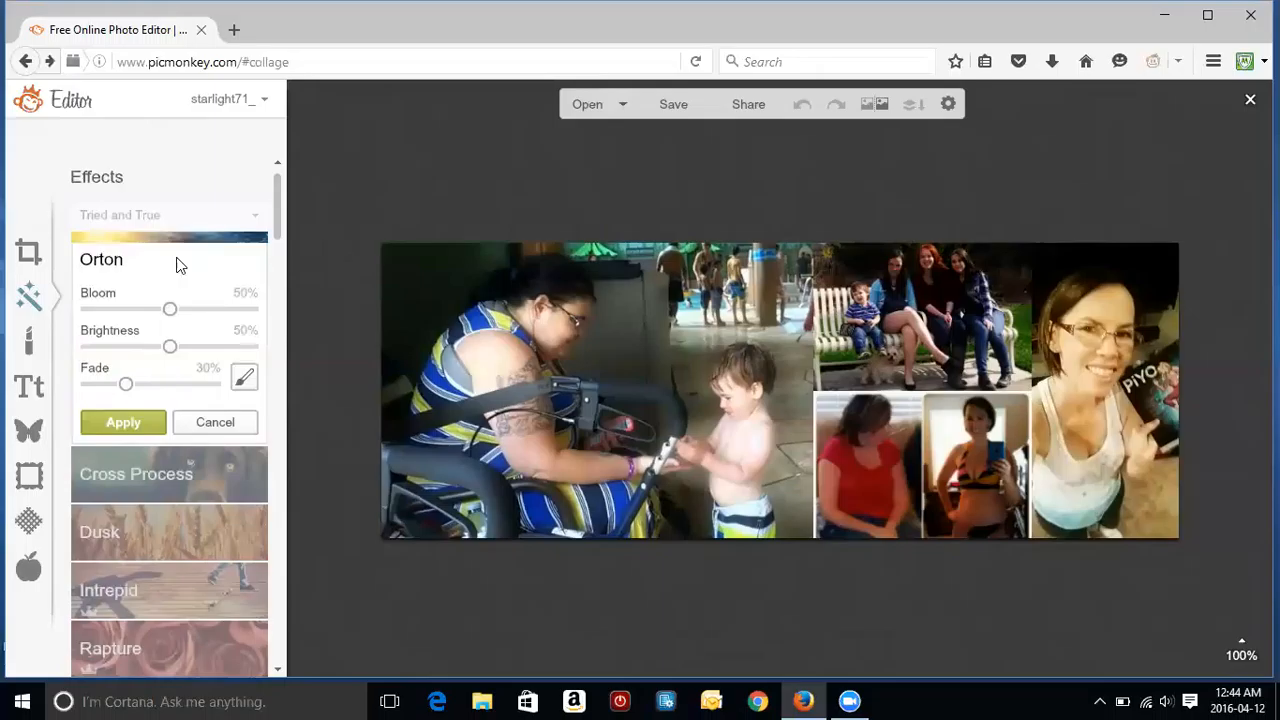
left_click(120, 432)
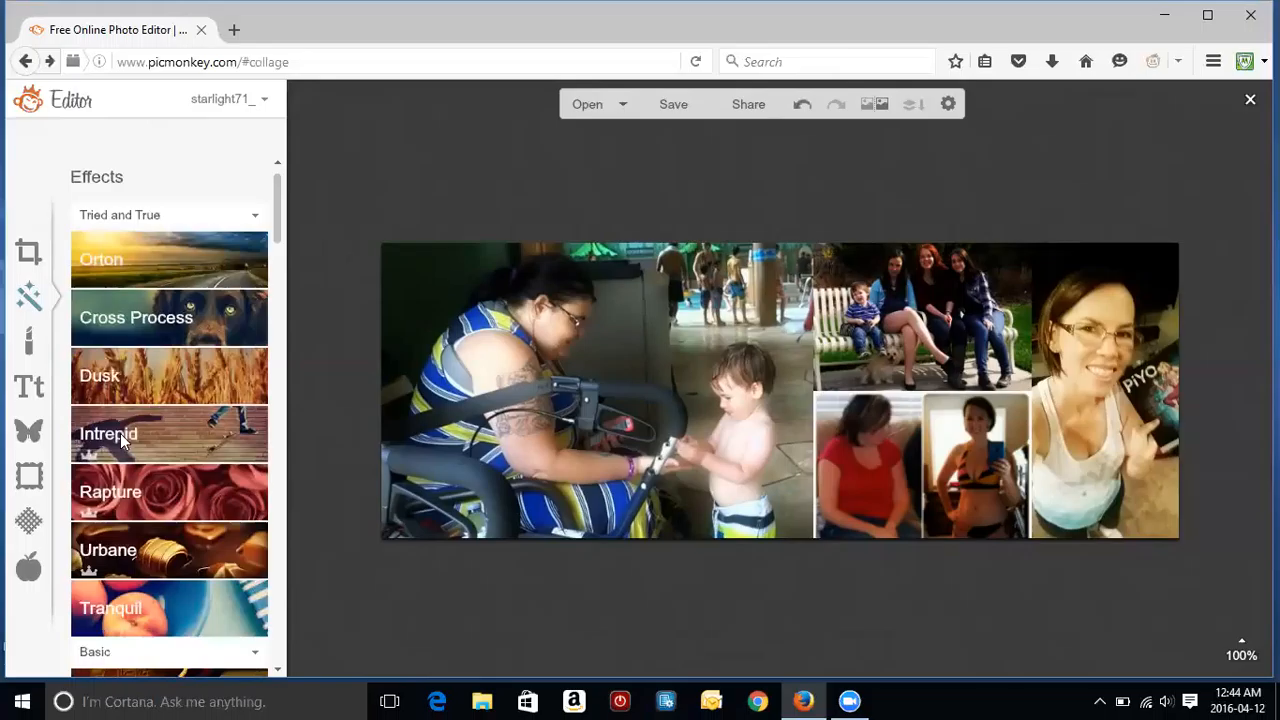
left_click(30, 343)
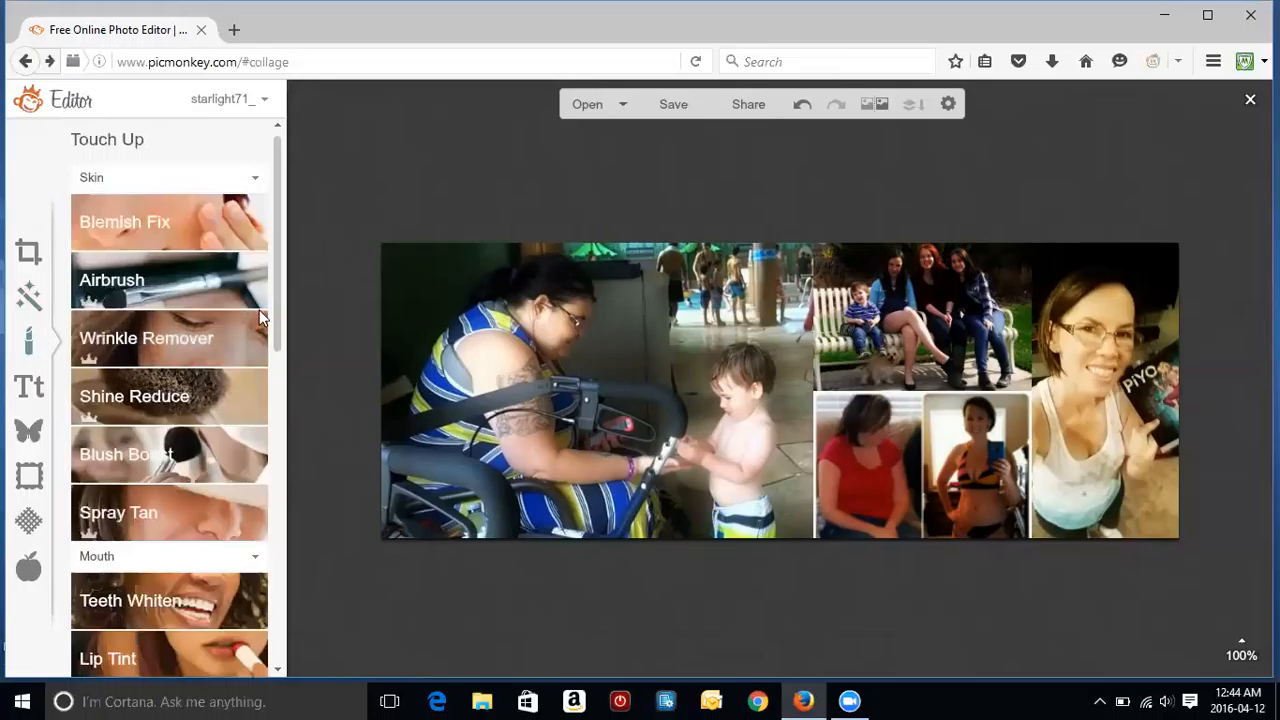
left_click_drag(279, 253, 287, 362)
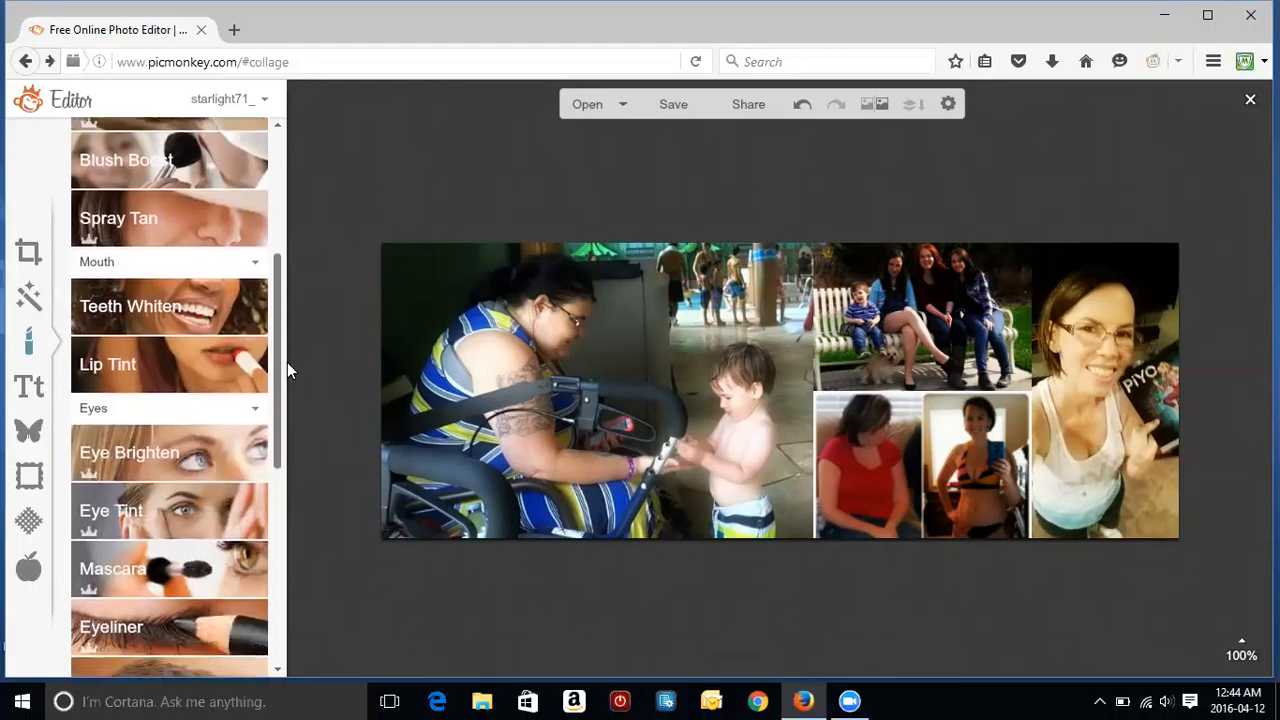
scroll(287, 398, "down", 4)
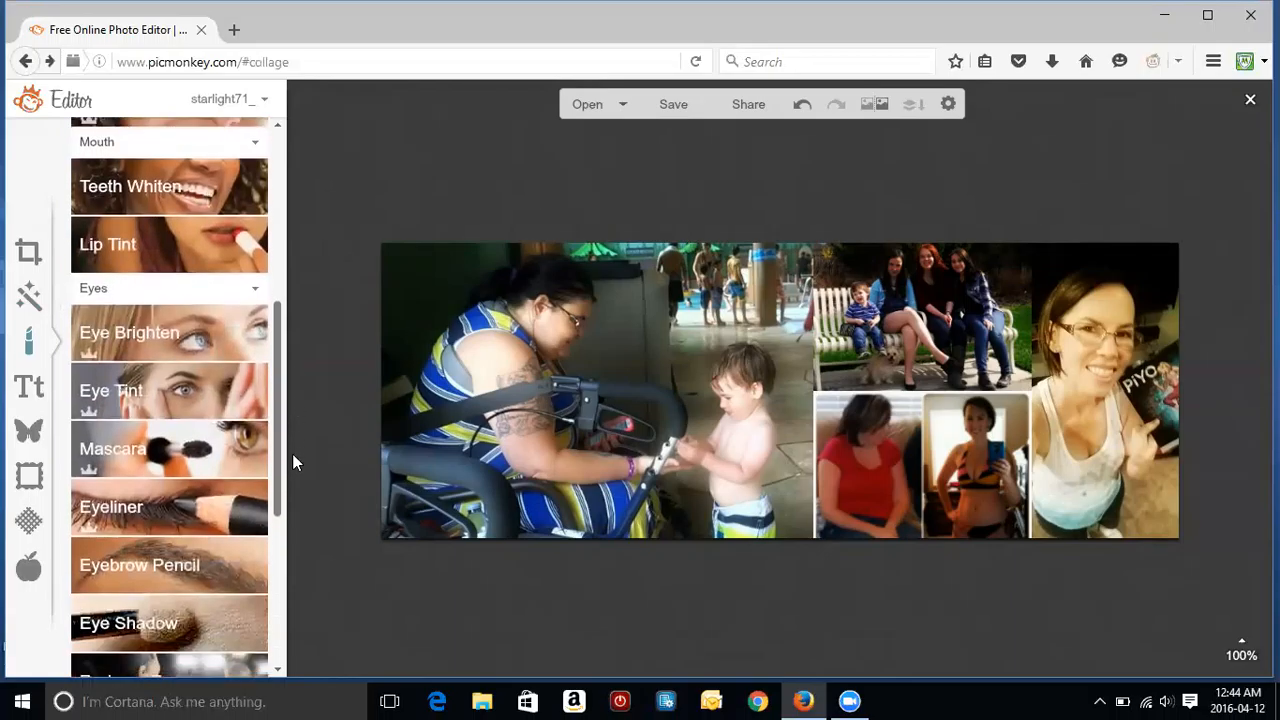
left_click_drag(292, 502, 292, 242)
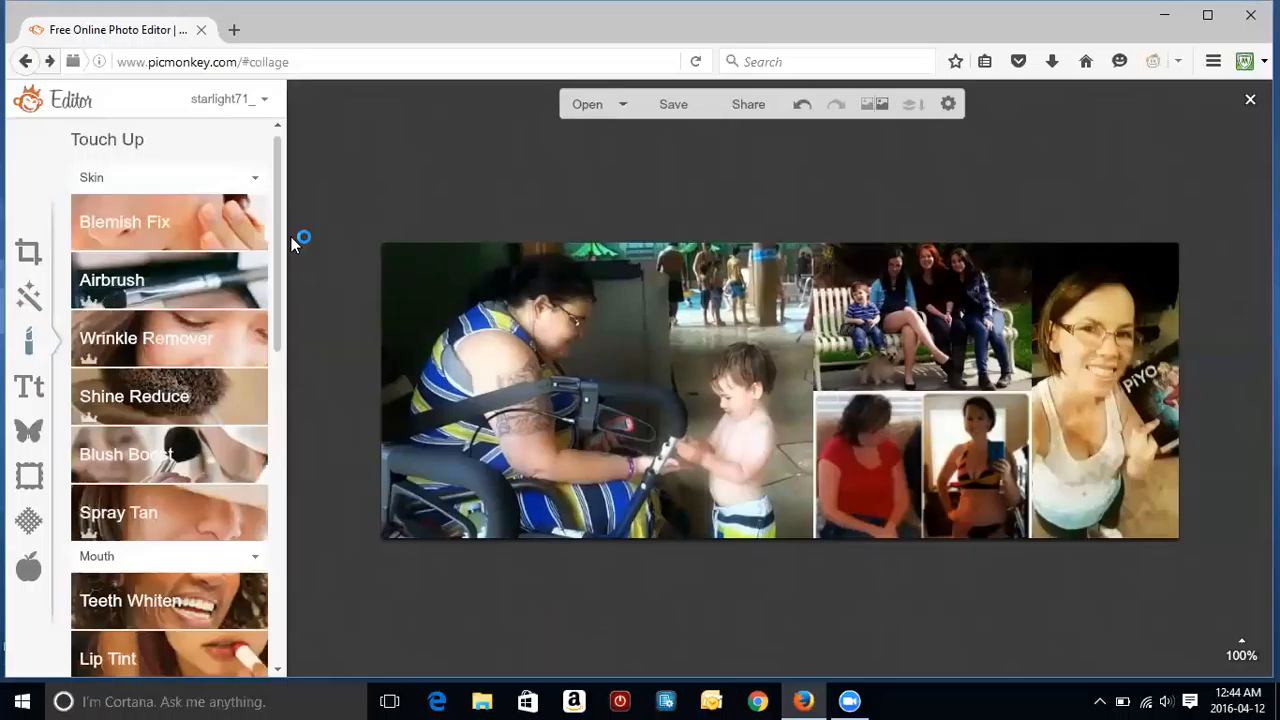
Step: Add a text box to the collage reading 'Fancy Pants Fitness'
left_click(30, 395)
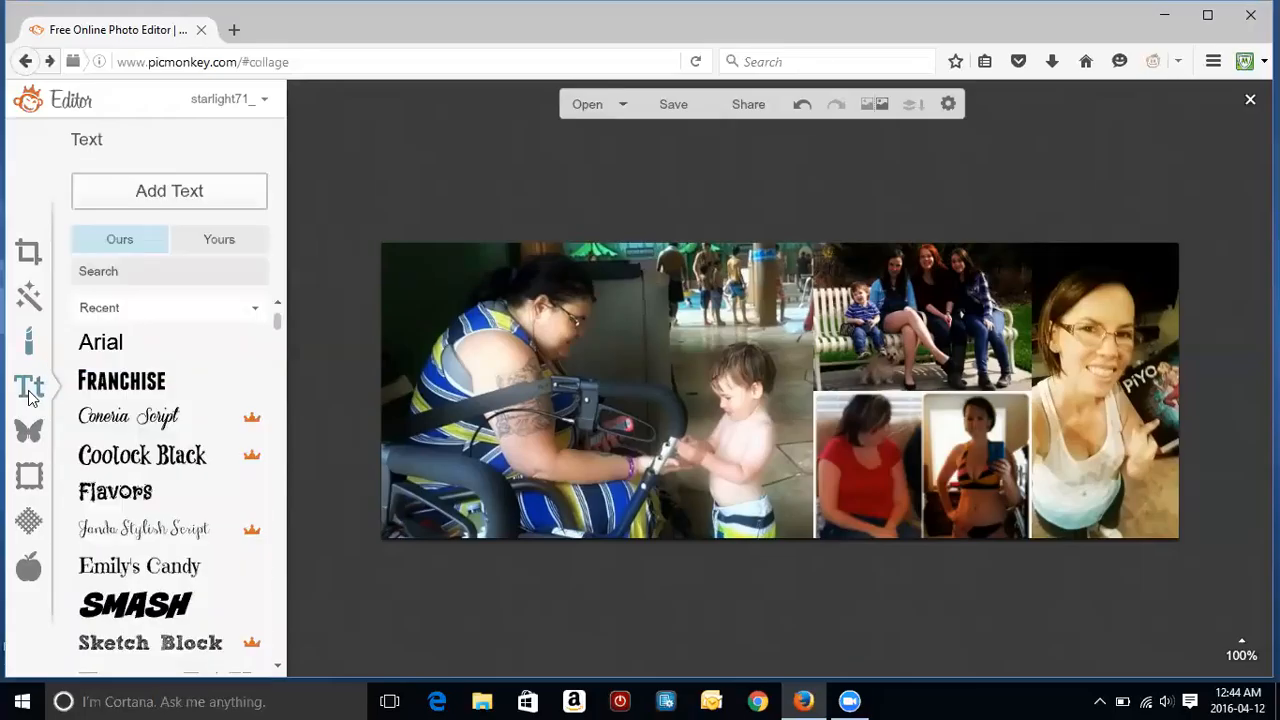
left_click(193, 199)
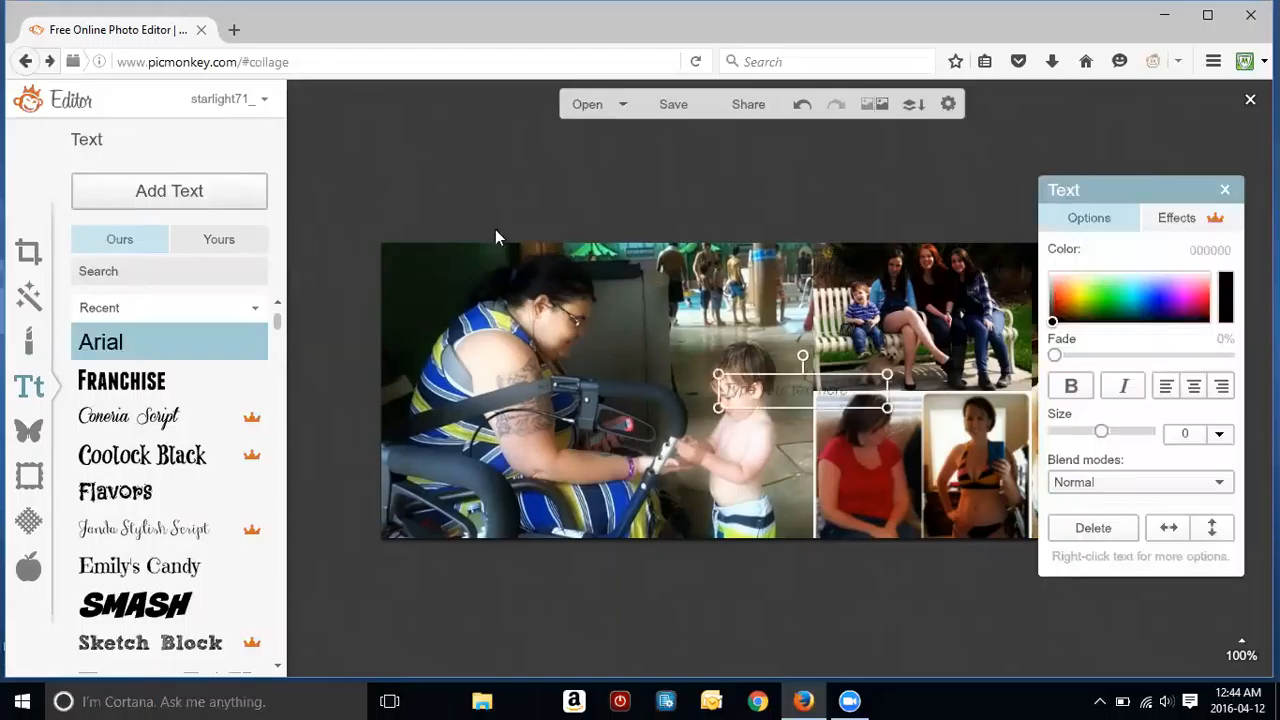
left_click(806, 392)
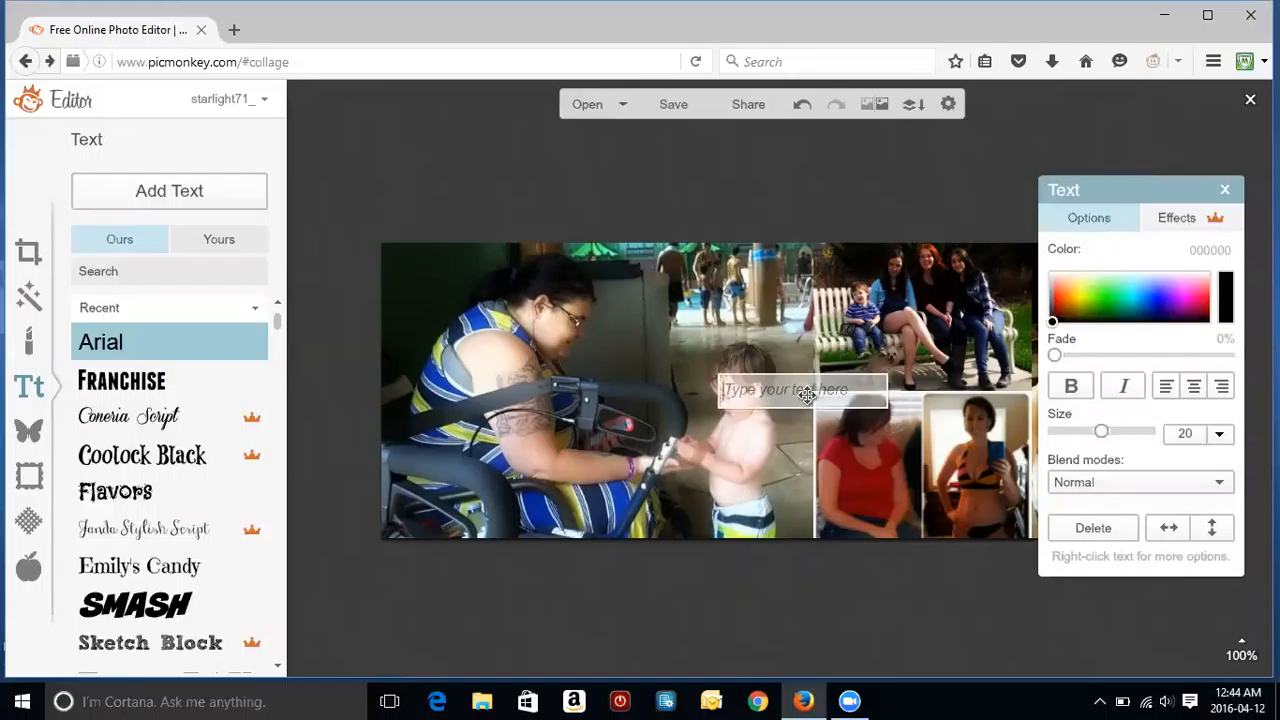
type("Fancy Pants /F")
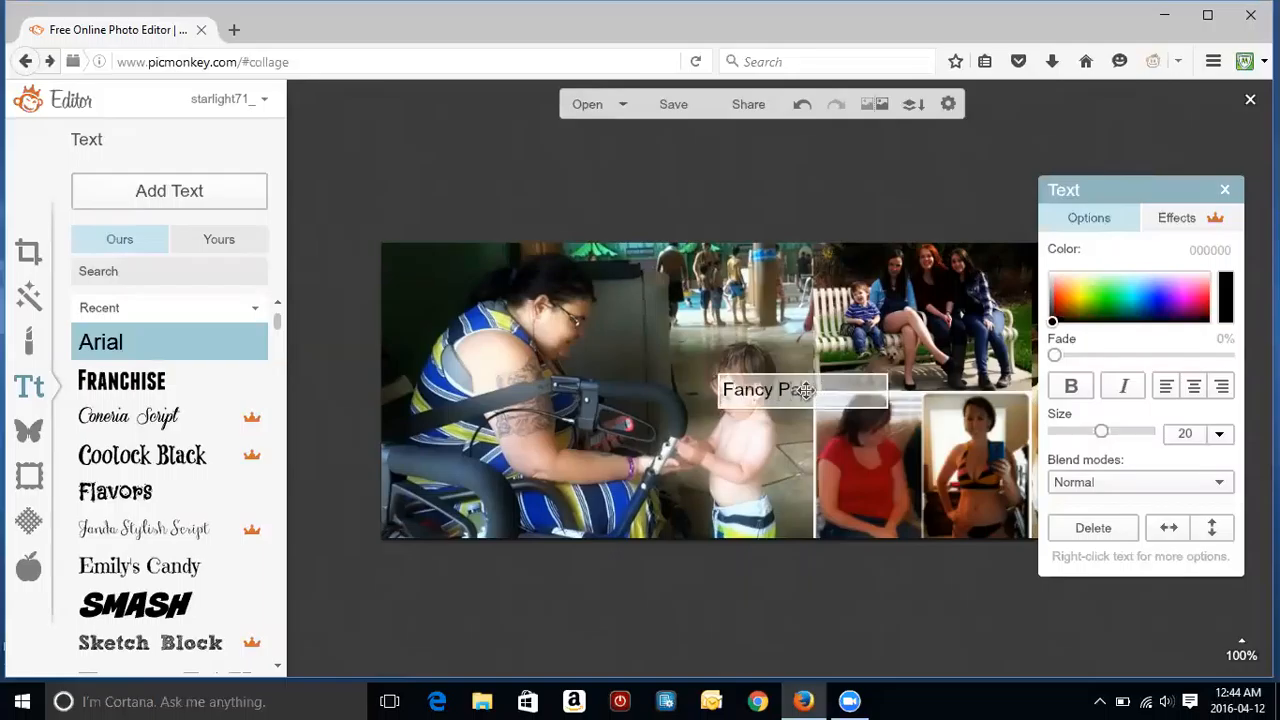
key("BackSpace")
key("BackSpace")
type("Fli")
key("BackSpace")
key("BackSpace")
type("itness")
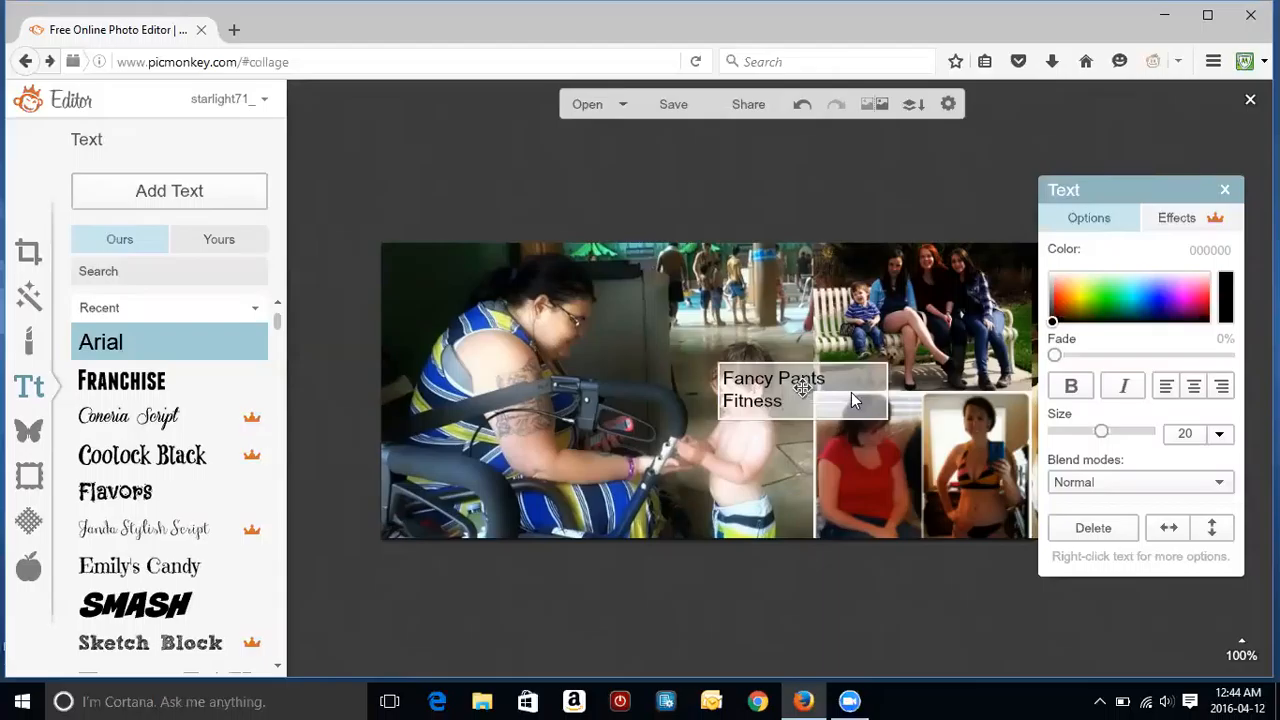
left_click(944, 380)
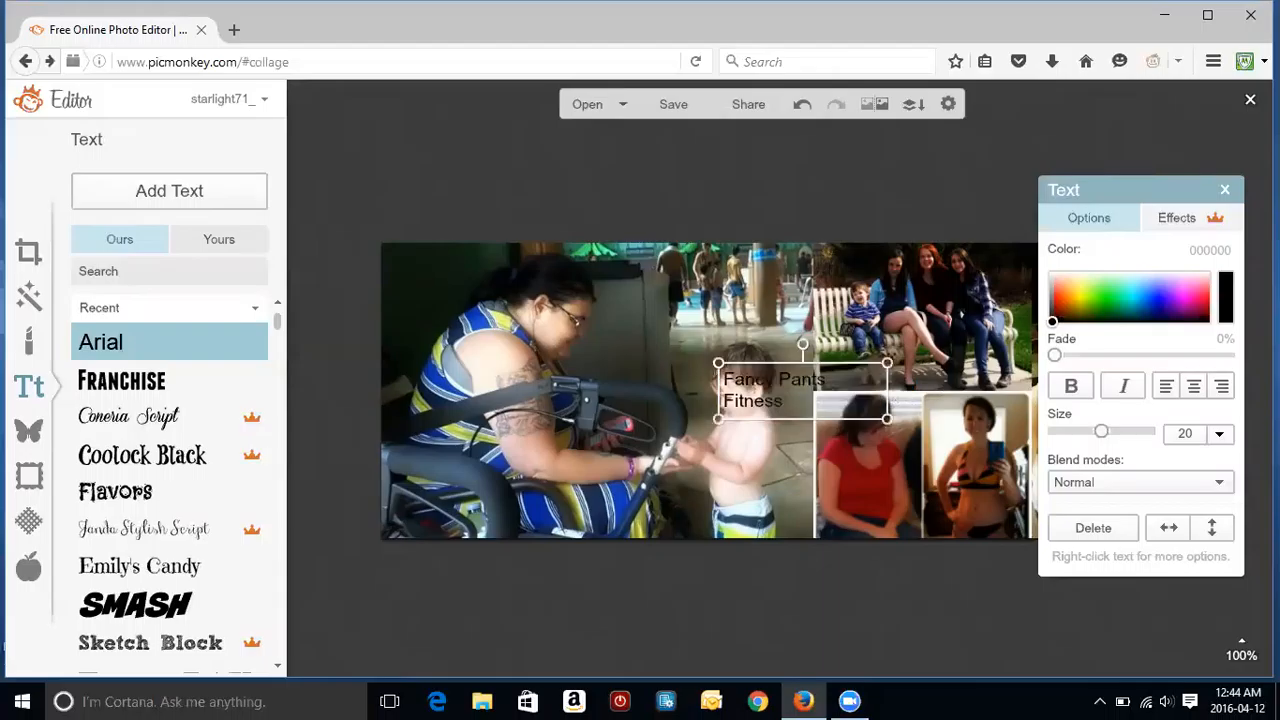
Step: Widen the caption box, set its size to 35 and colour it yellow-green (b4f300)
left_click_drag(887, 386, 932, 386)
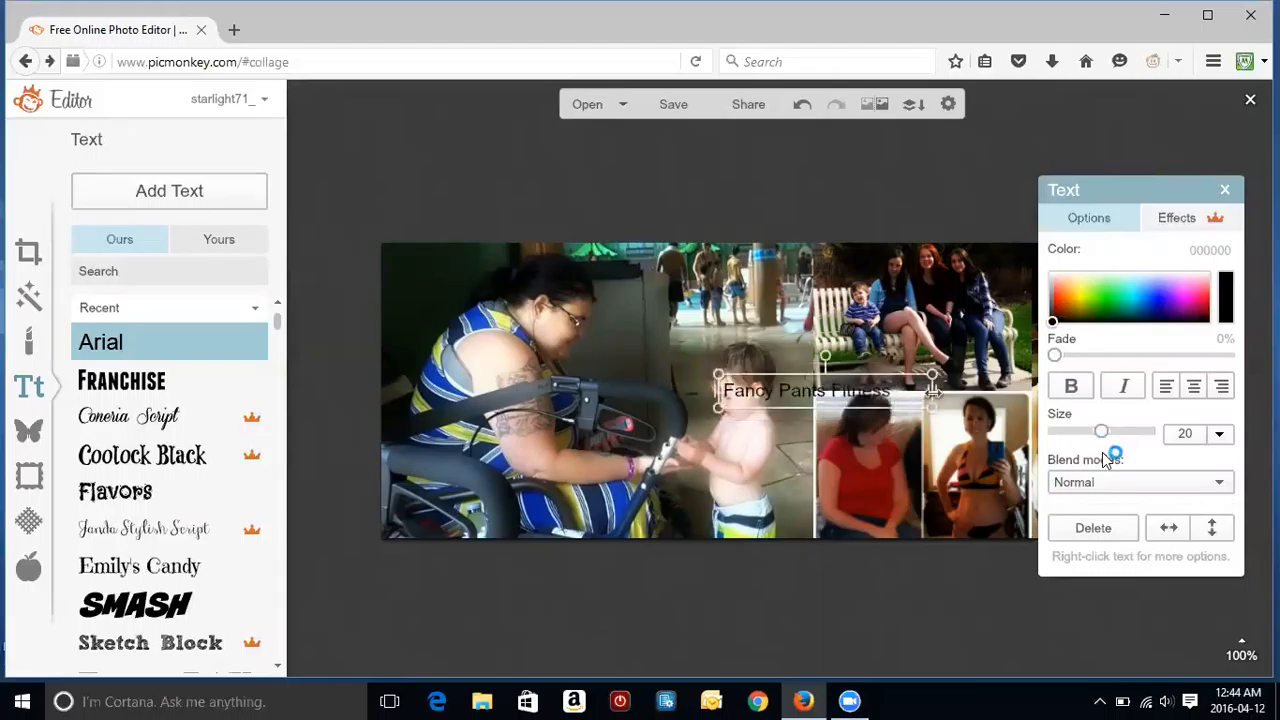
mouse_move(1127, 437)
left_mouse_down()
mouse_move(1143, 434)
mouse_move(1124, 440)
left_mouse_up()
left_click(1084, 304)
left_click_drag(1103, 307, 1087, 298)
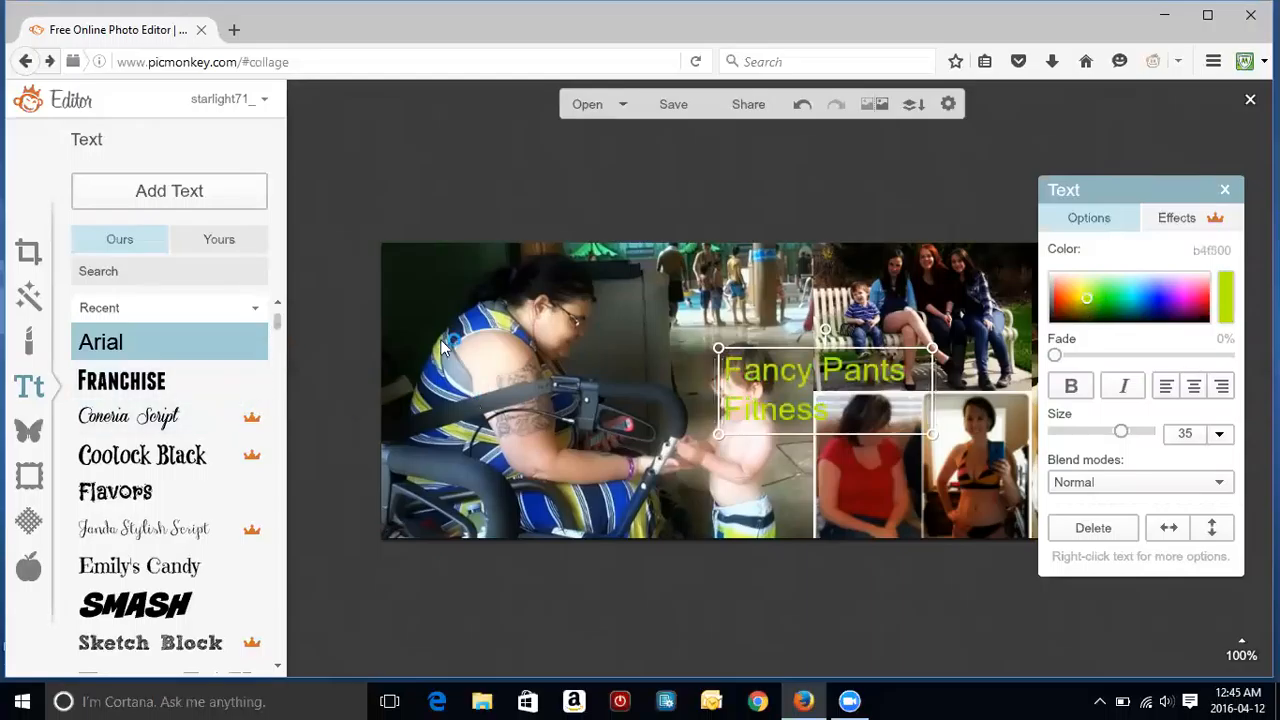
Step: Resize the title to size 43 on a single line and move it to the collage's top
double_click(852, 385)
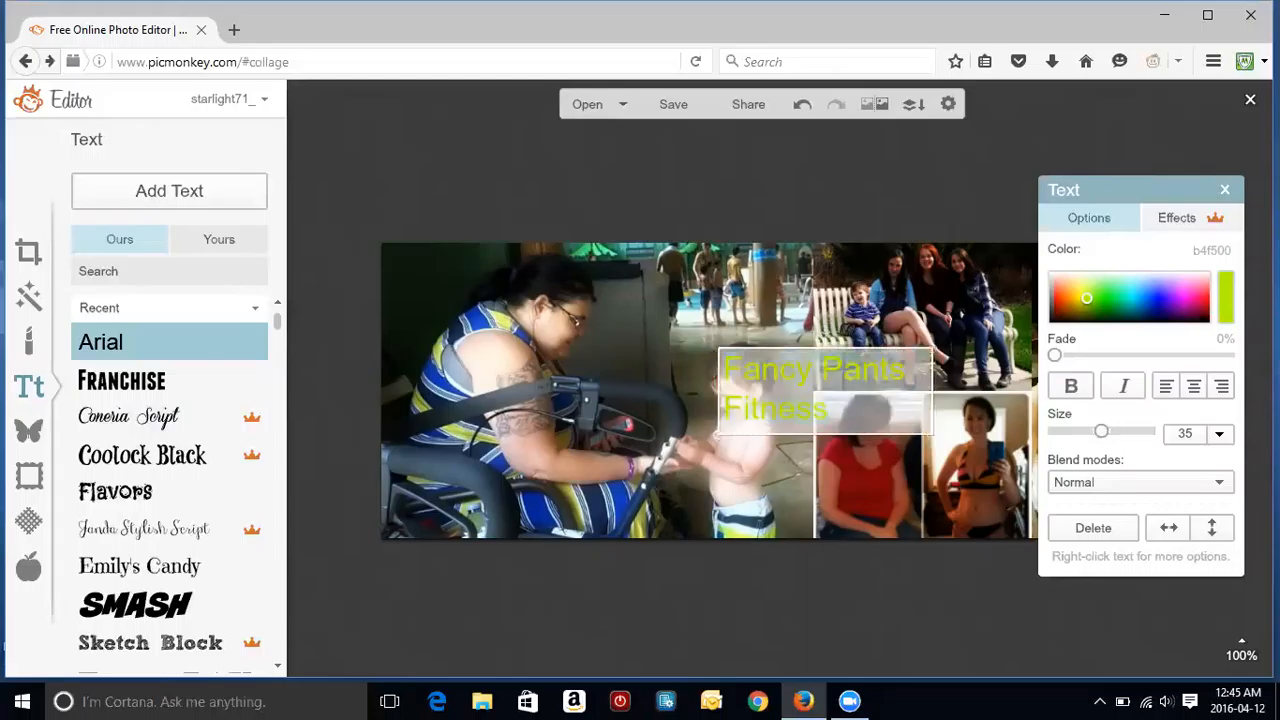
left_click(870, 447)
left_click_drag(864, 428, 863, 422)
left_click_drag(790, 363, 736, 326)
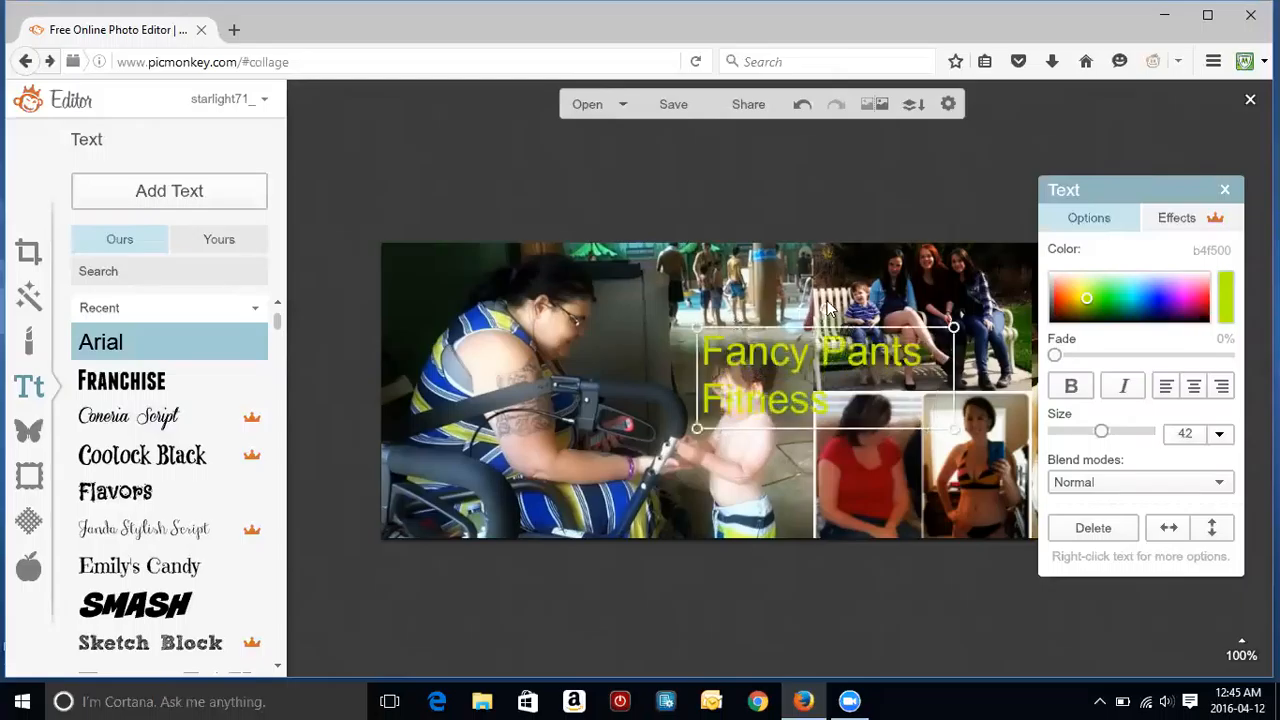
left_click_drag(836, 328, 835, 325)
left_click_drag(926, 377, 903, 298)
left_click_drag(571, 305, 468, 320)
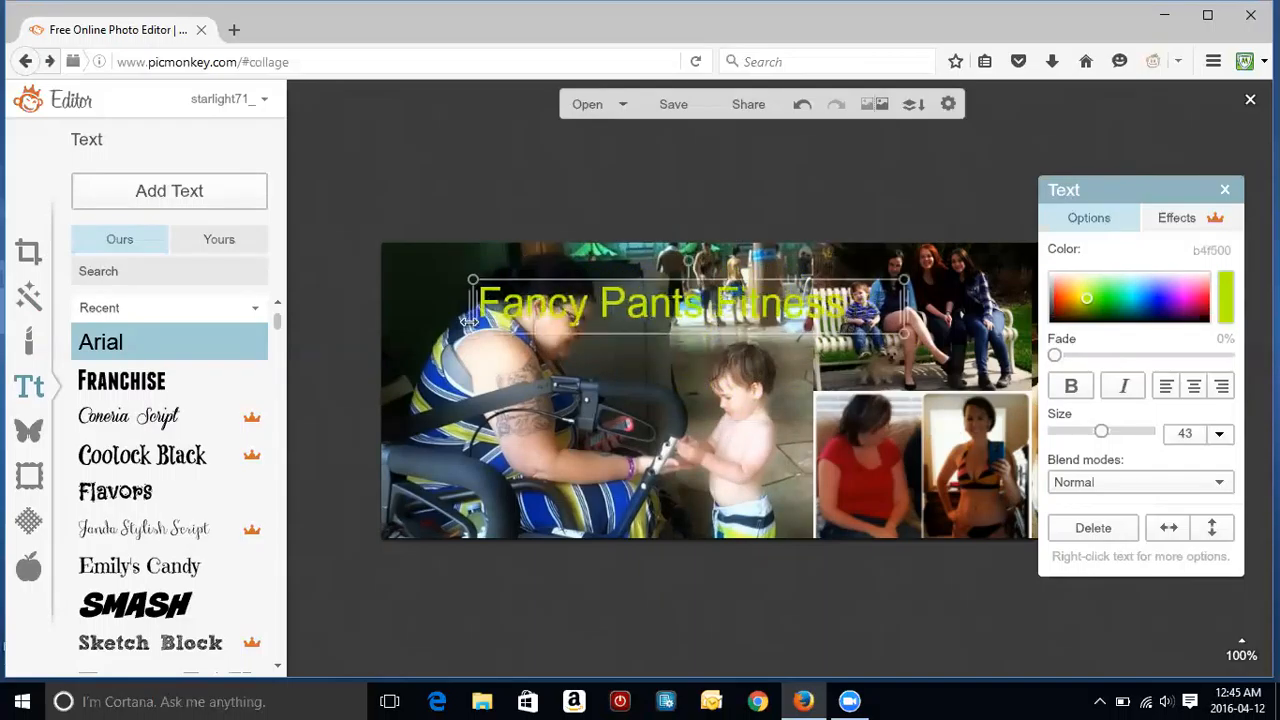
left_click_drag(612, 302, 676, 263)
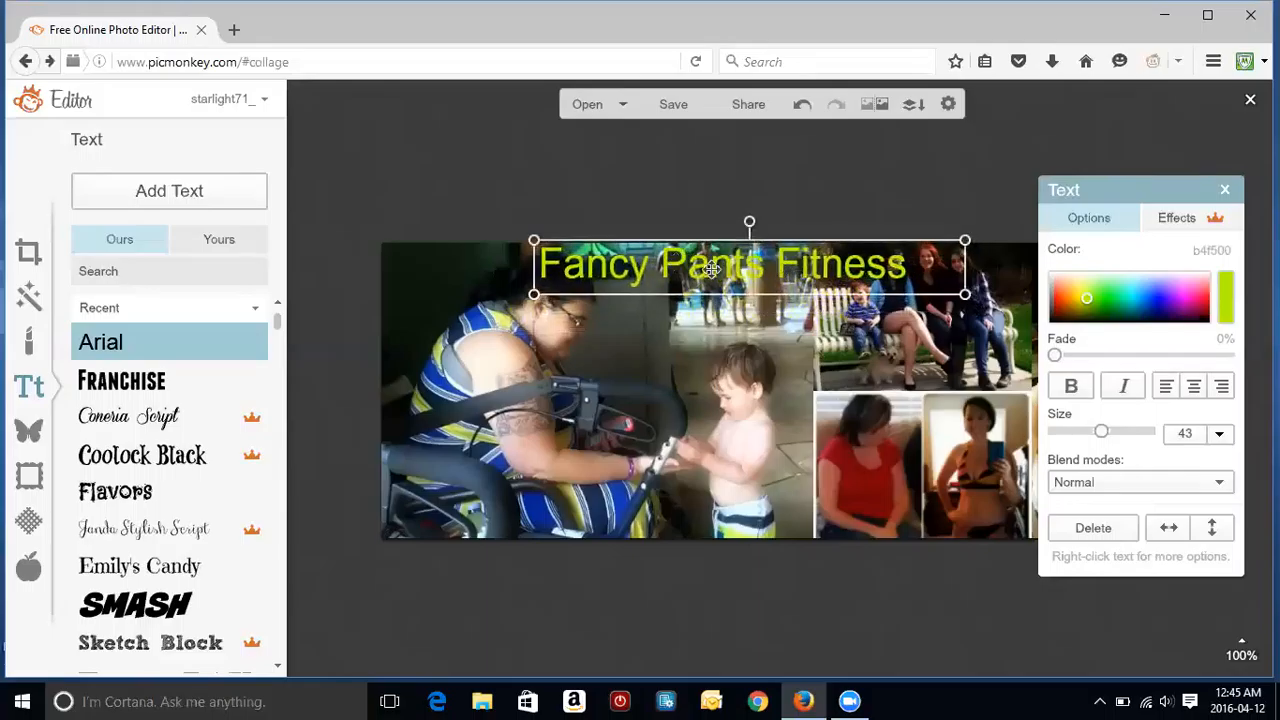
double_click(712, 268)
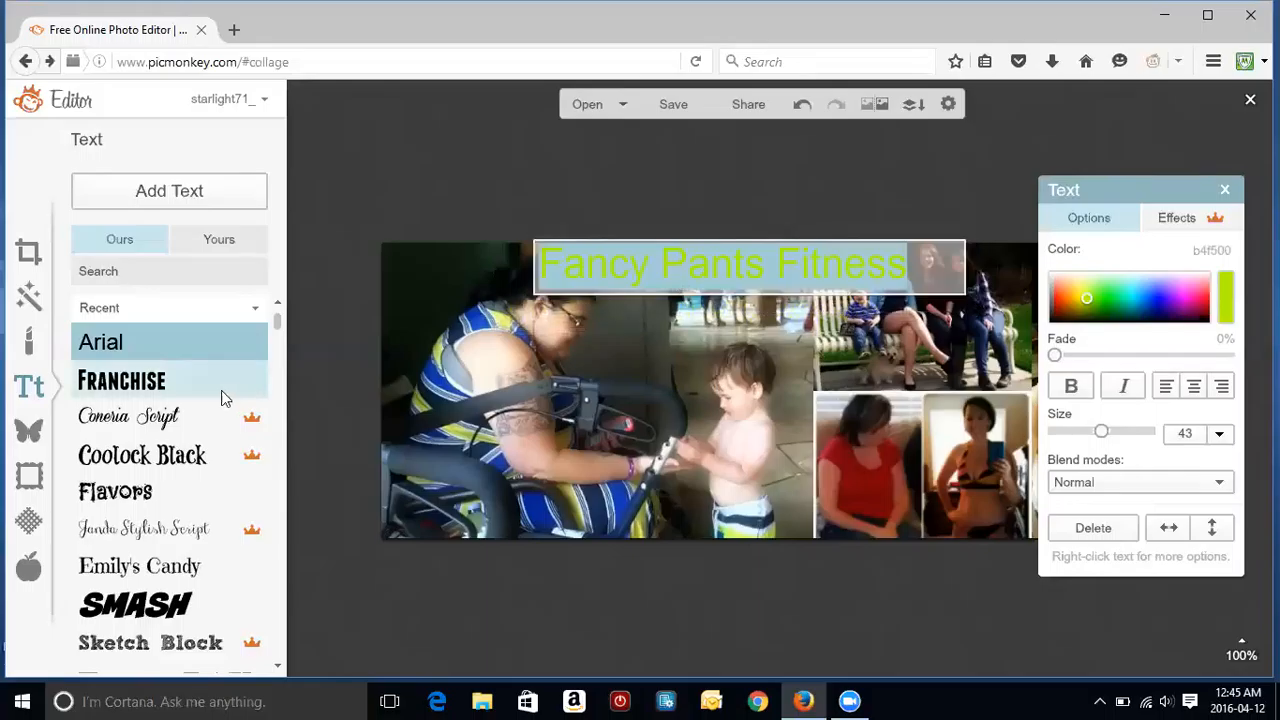
Step: Switch the title to a serif font and center-align its text
scroll(268, 332, "down", 2)
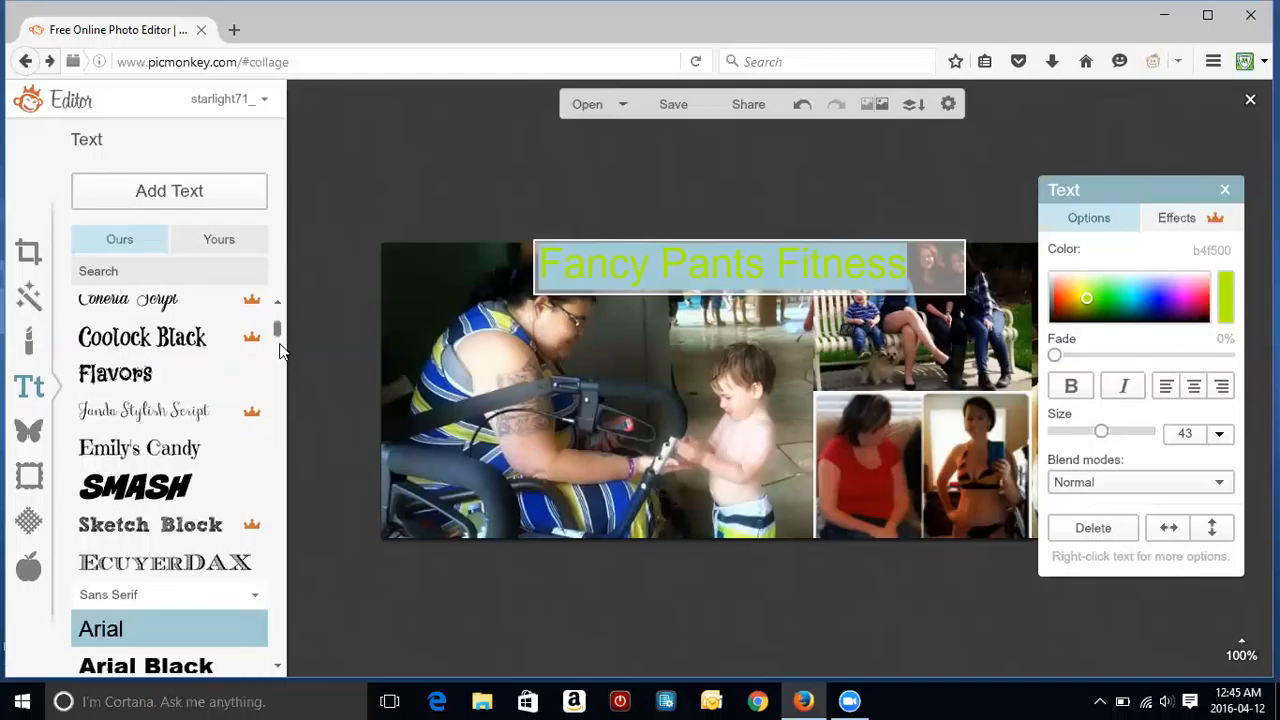
scroll(280, 350, "down", 5)
scroll(277, 340, "up", 3)
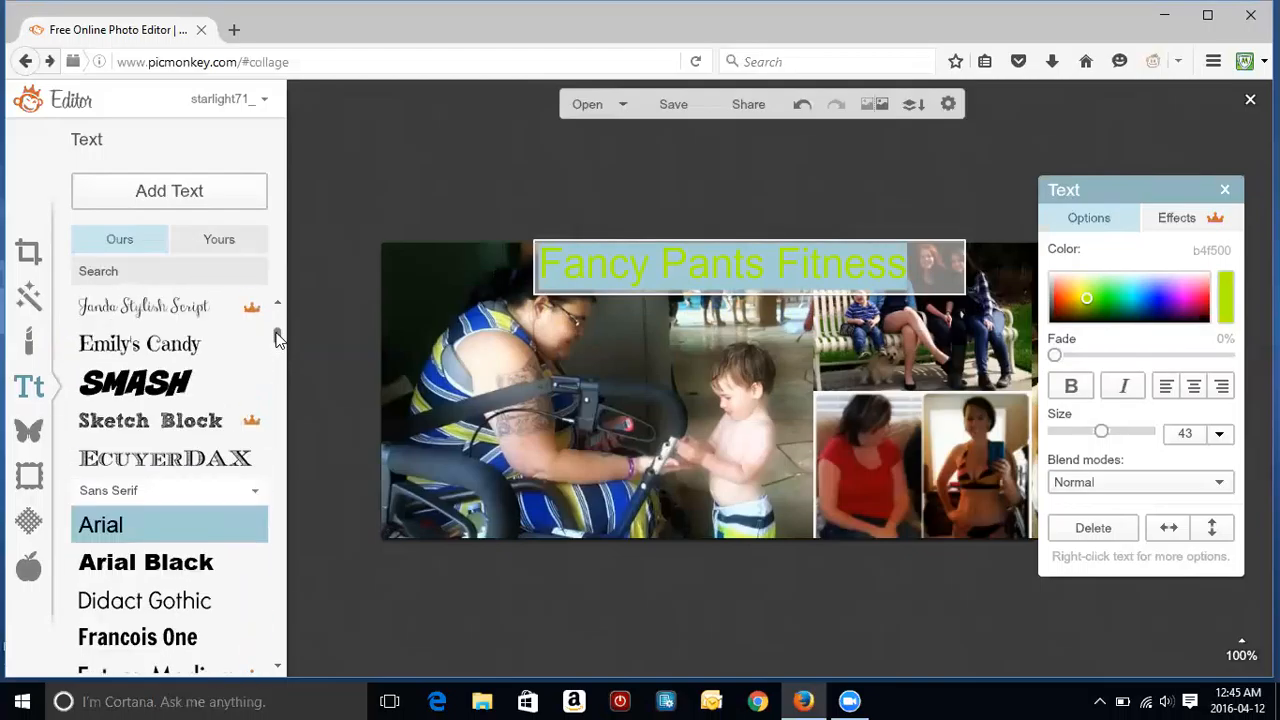
scroll(277, 340, "up", 1)
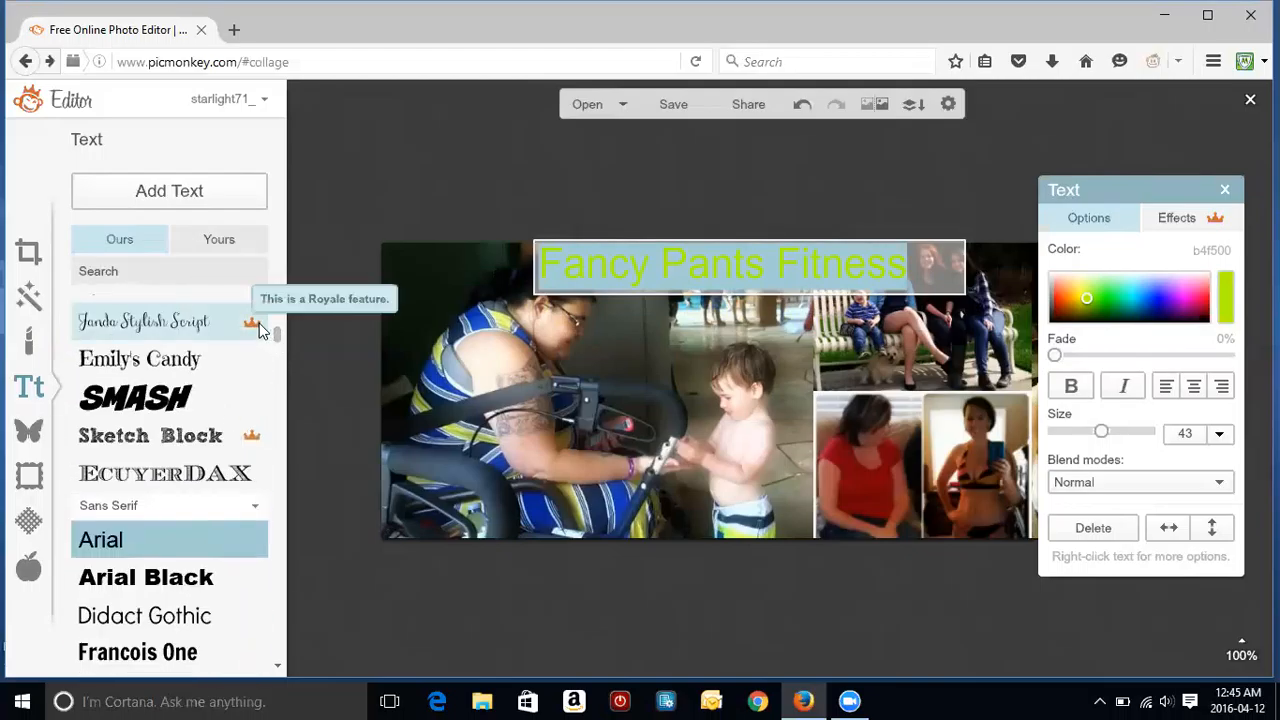
scroll(220, 324, "down", 1)
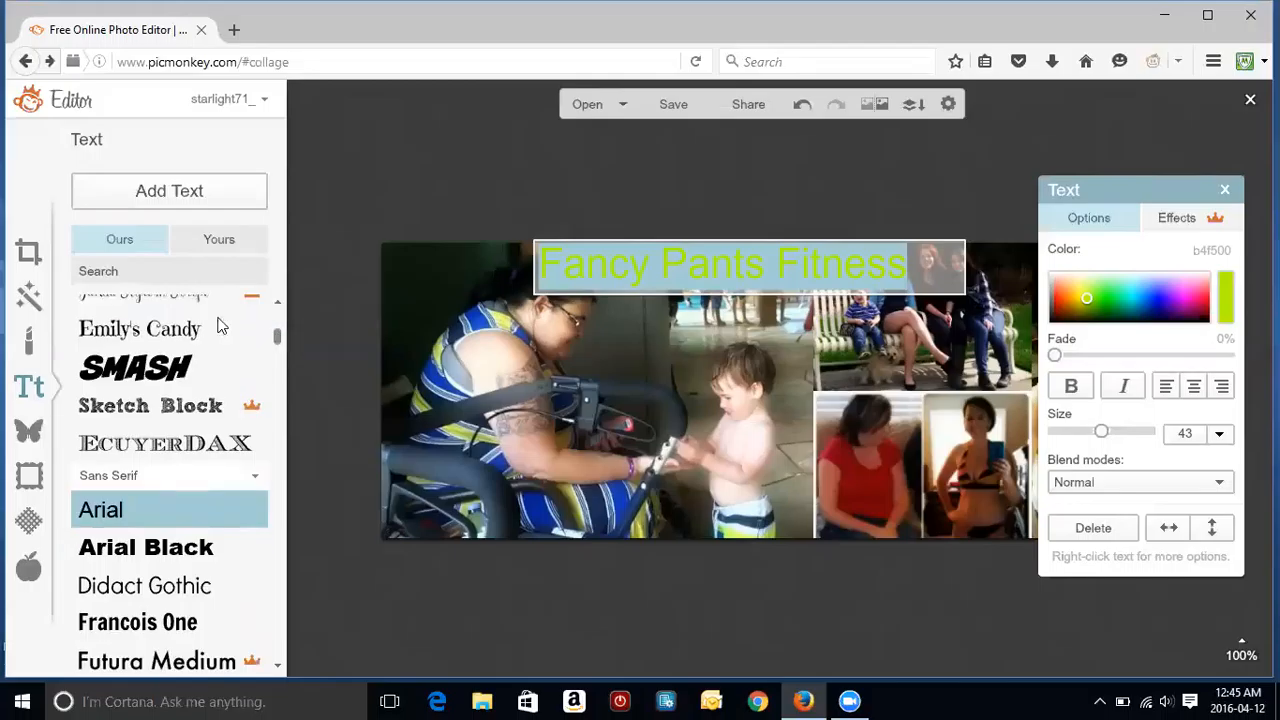
left_click(210, 328)
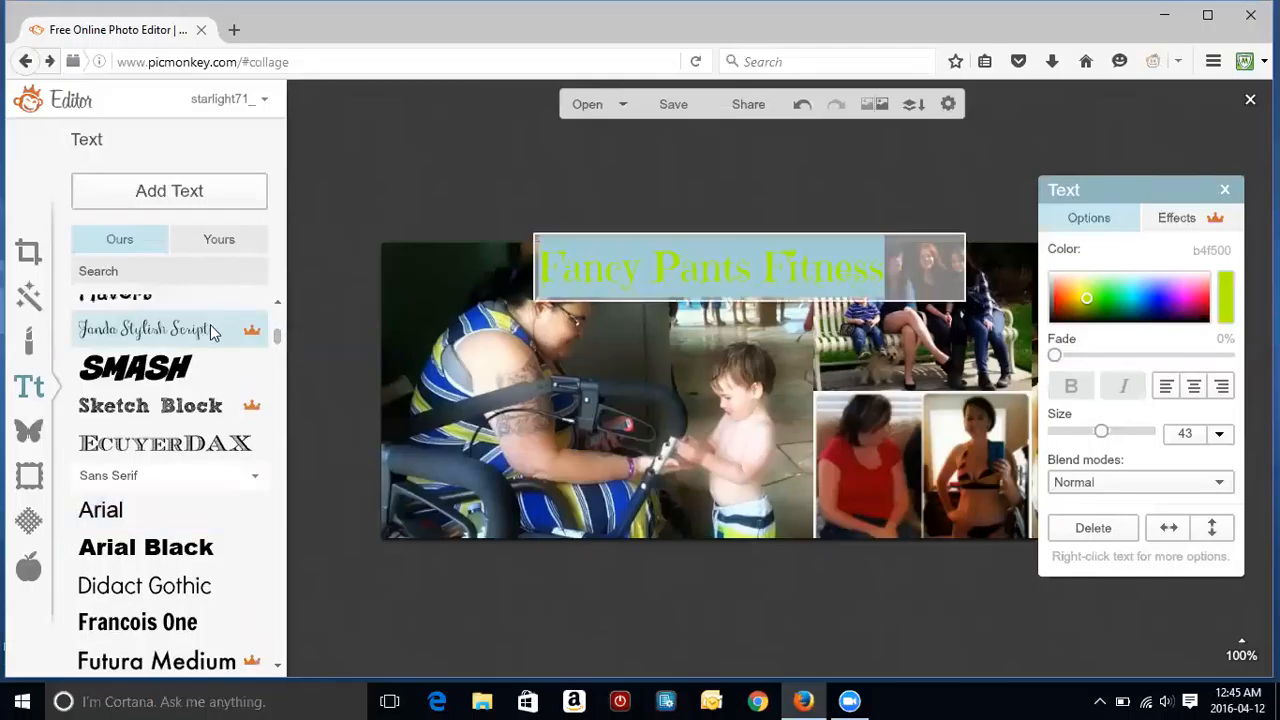
left_click(1193, 390)
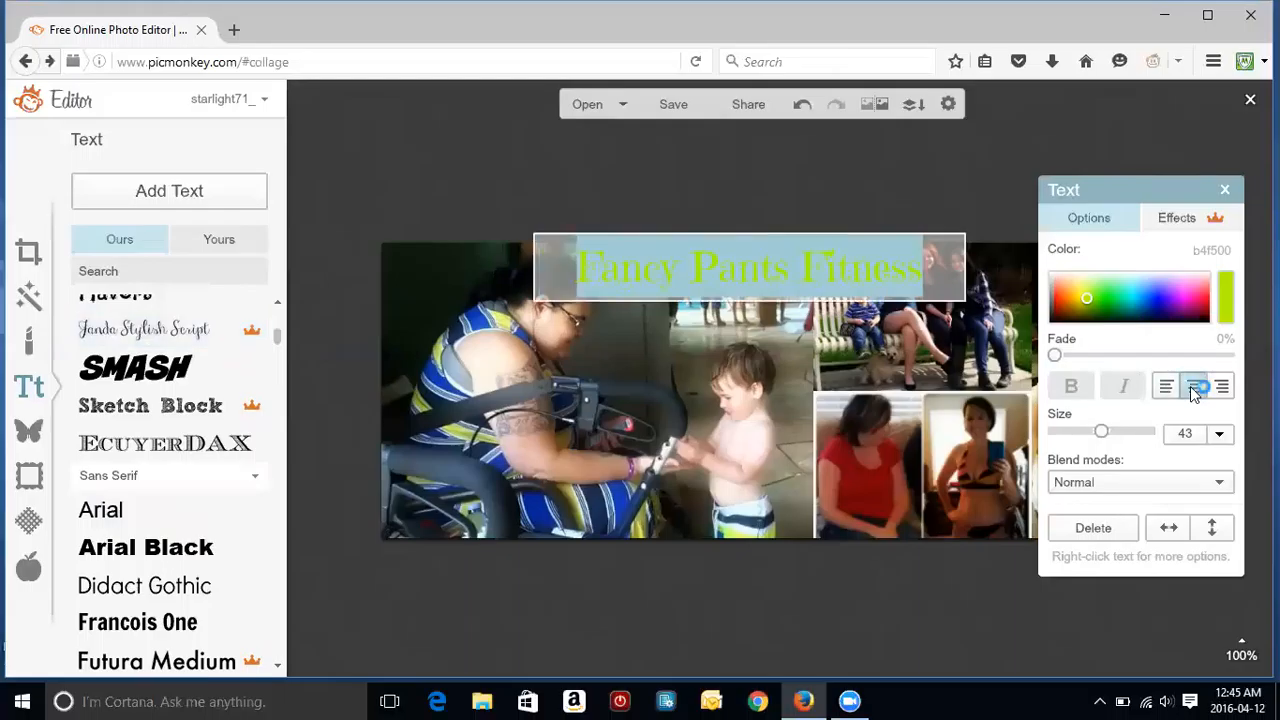
Step: Position the title at the top centre of the collage and deselect it
left_click(915, 461)
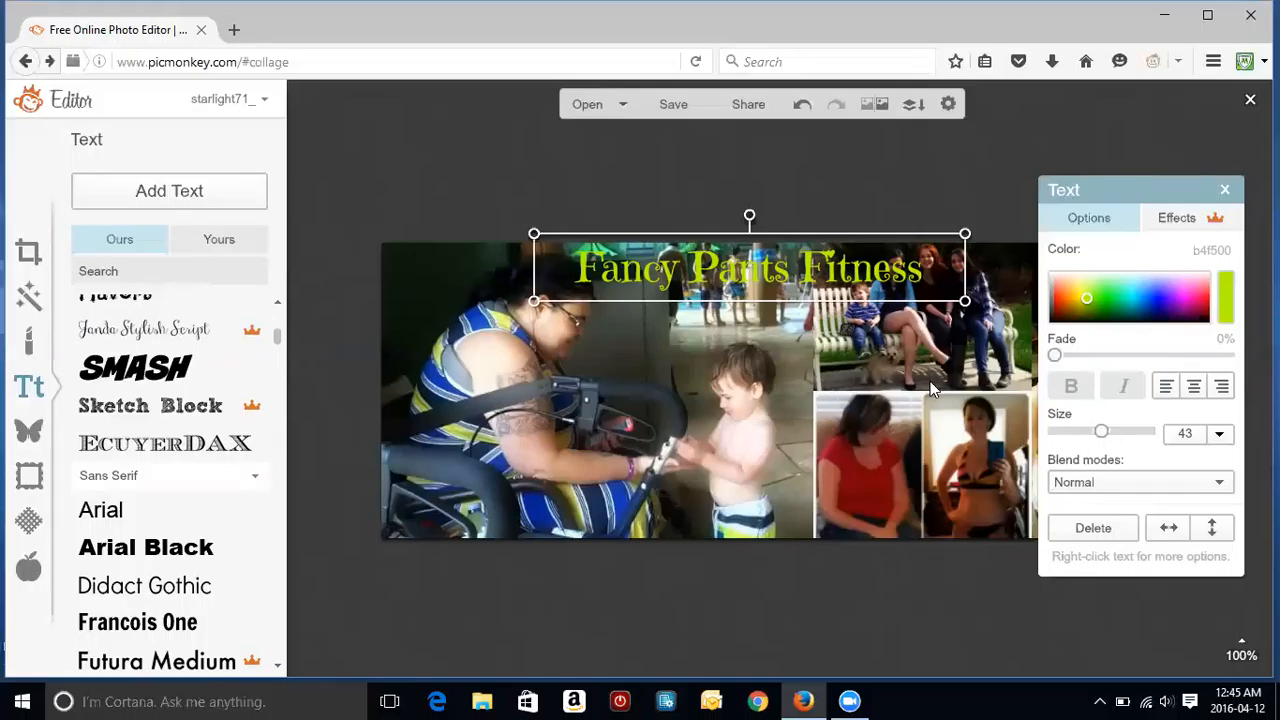
left_click_drag(716, 260, 679, 255)
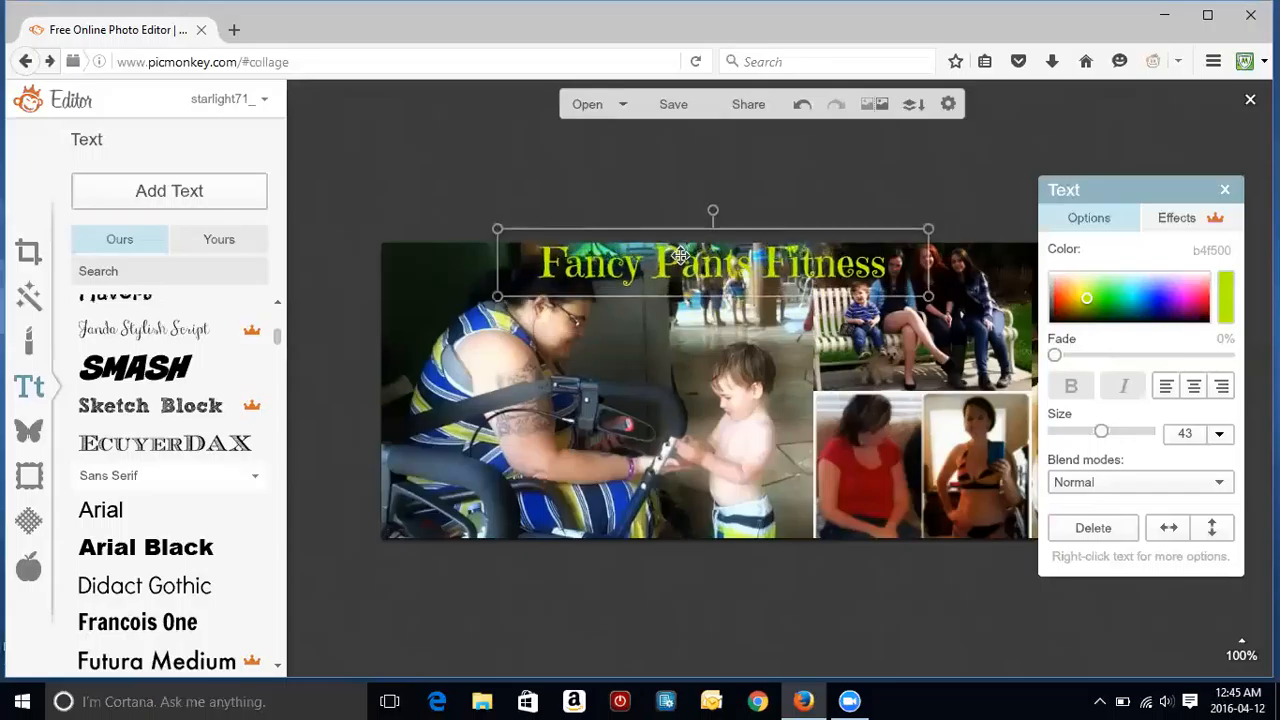
left_click(606, 307)
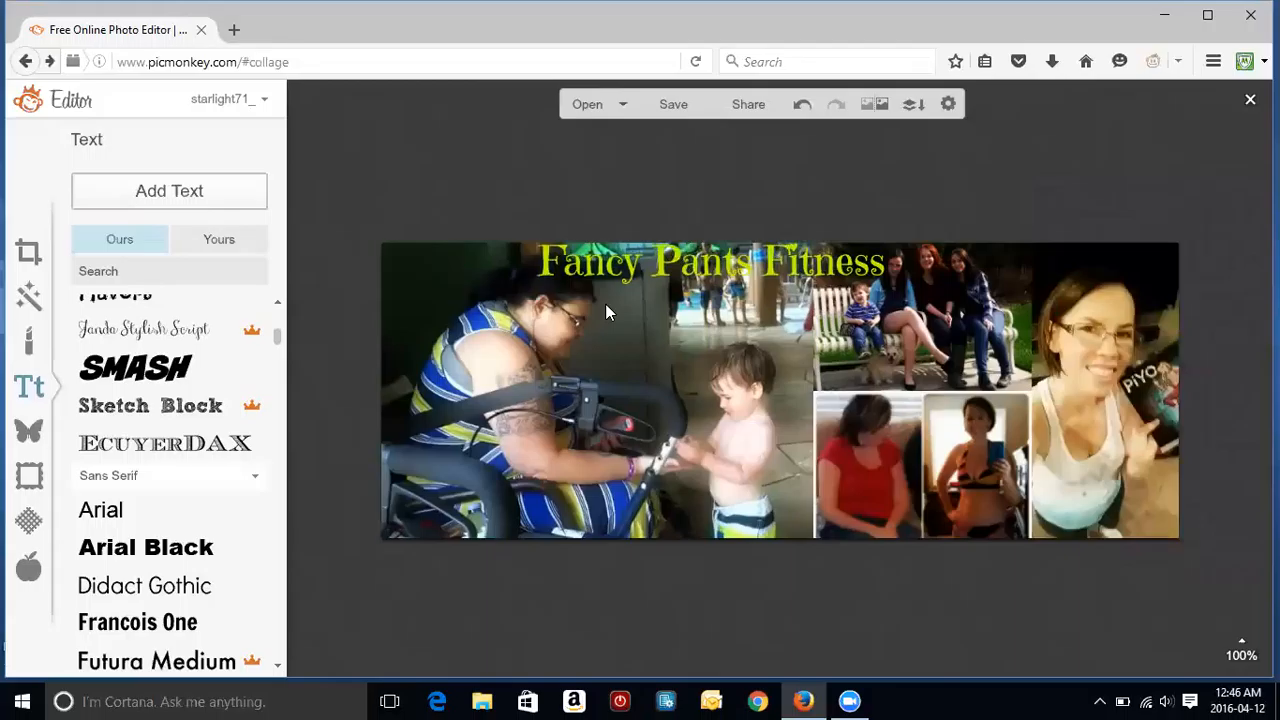
Step: Try a round comic speech bubble on the boy by the pool, recolour it, then delete it
left_click(32, 438)
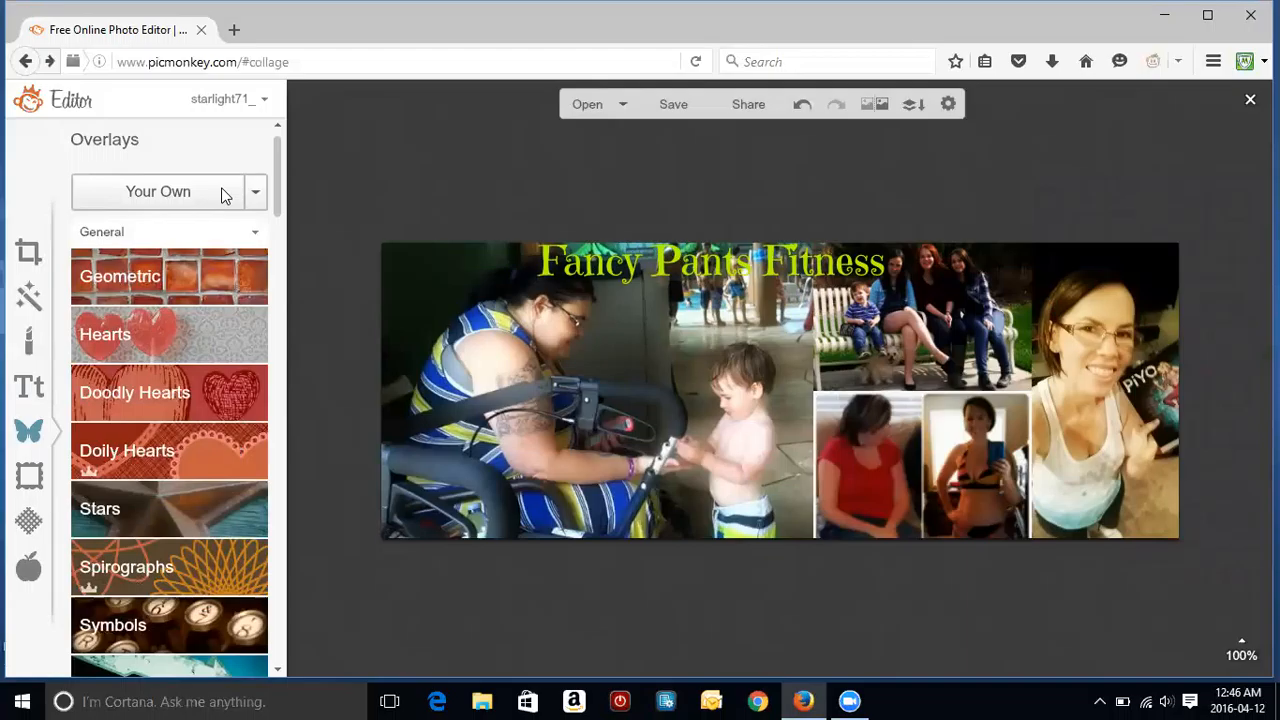
left_click_drag(283, 200, 283, 251)
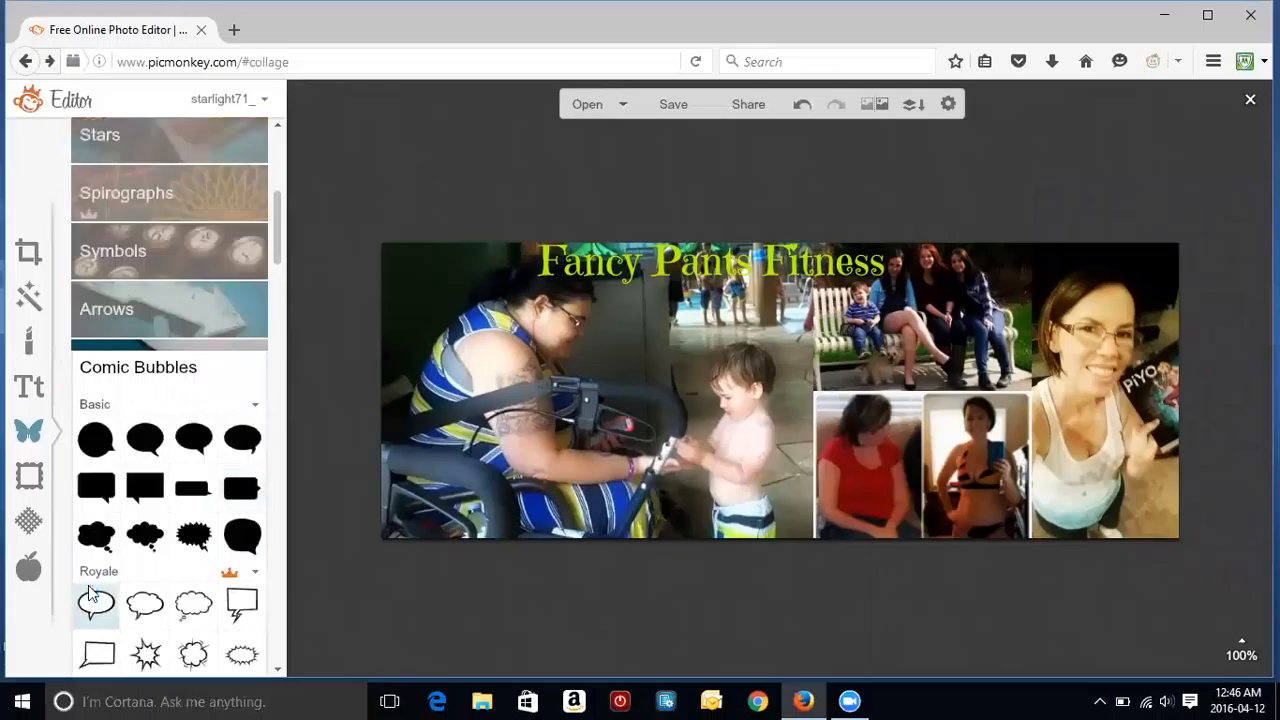
left_click(97, 452)
left_click_drag(866, 365, 677, 342)
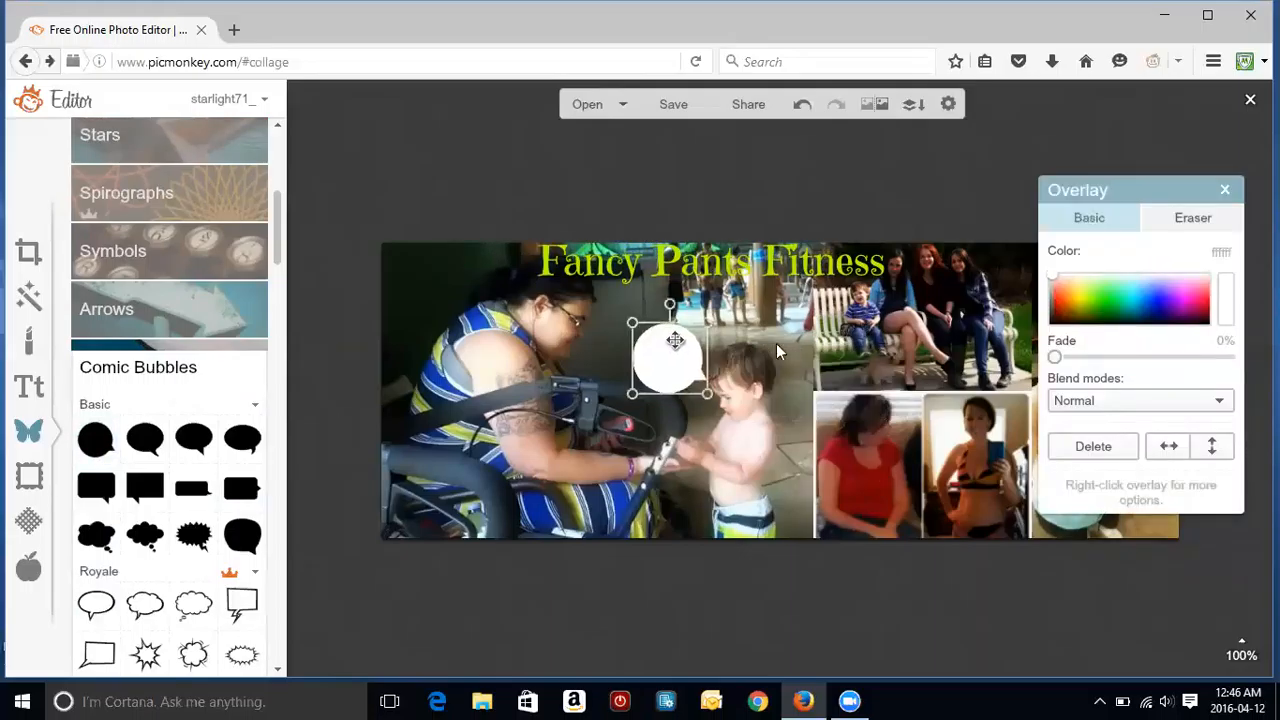
mouse_move(1072, 287)
left_mouse_down()
mouse_move(1102, 304)
mouse_move(1058, 288)
mouse_move(1091, 298)
left_mouse_up()
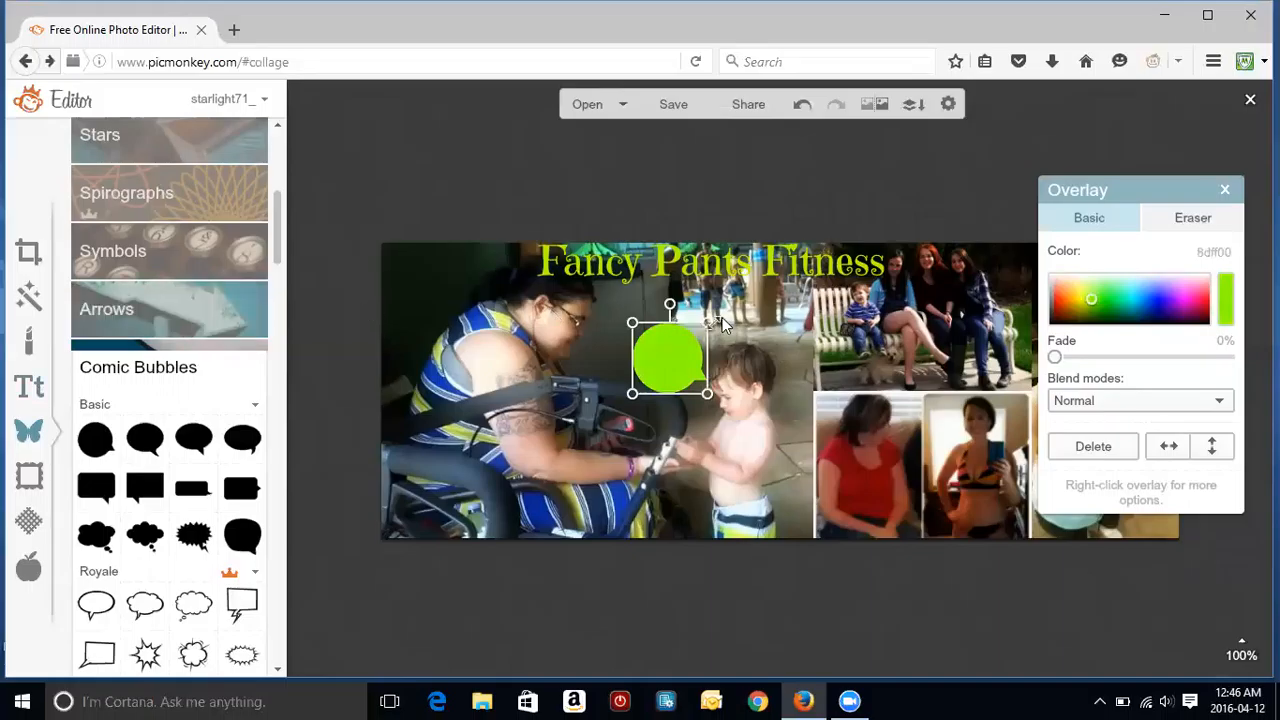
key("Delete")
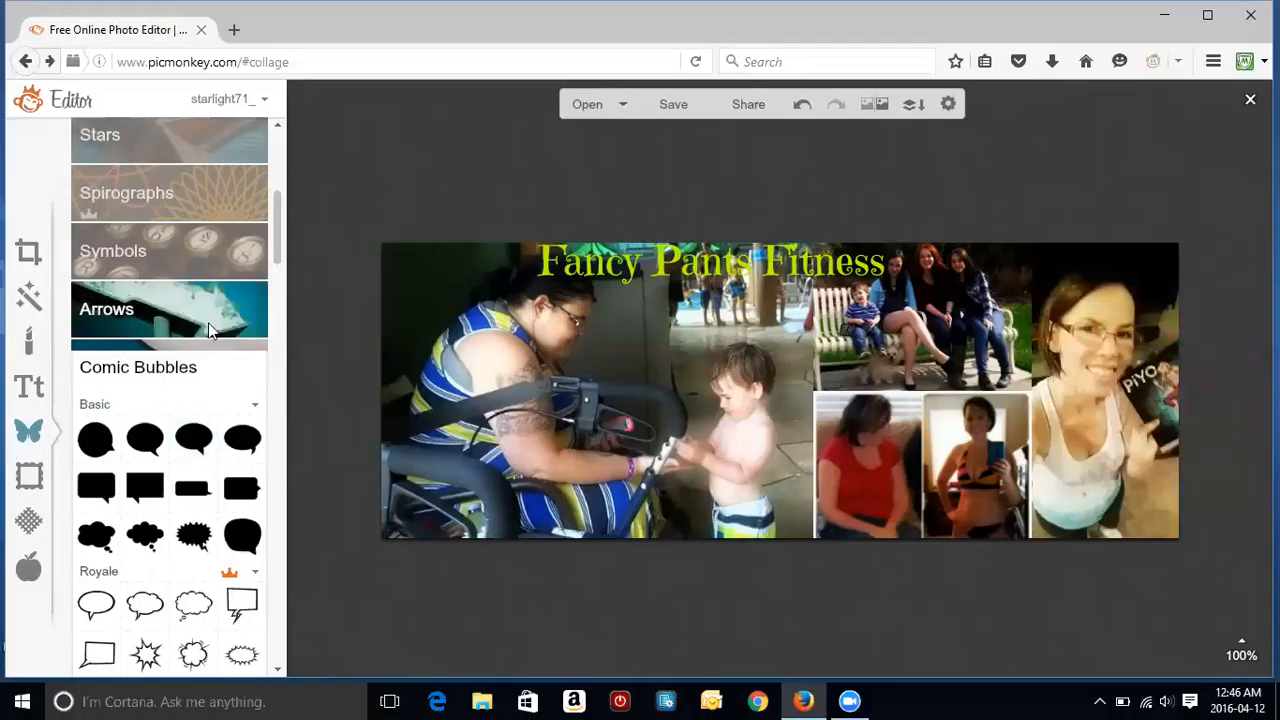
scroll(281, 300, "down", 10)
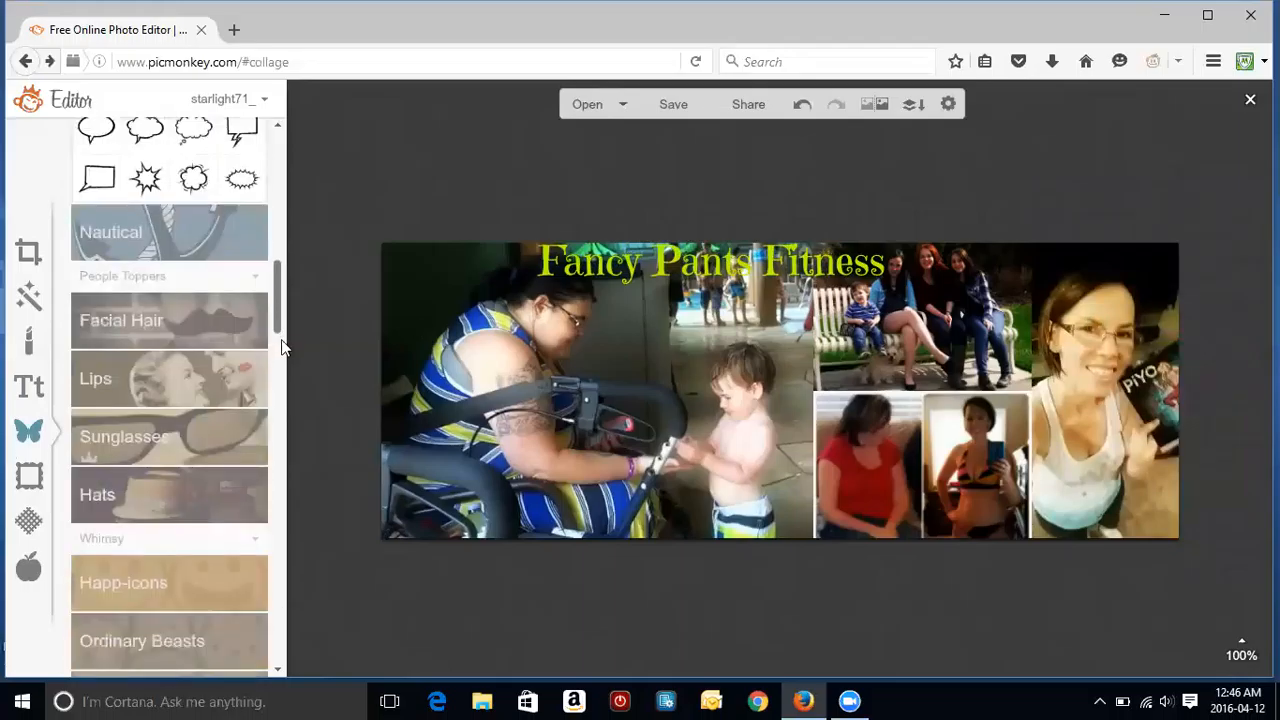
scroll(284, 300, "up", 10)
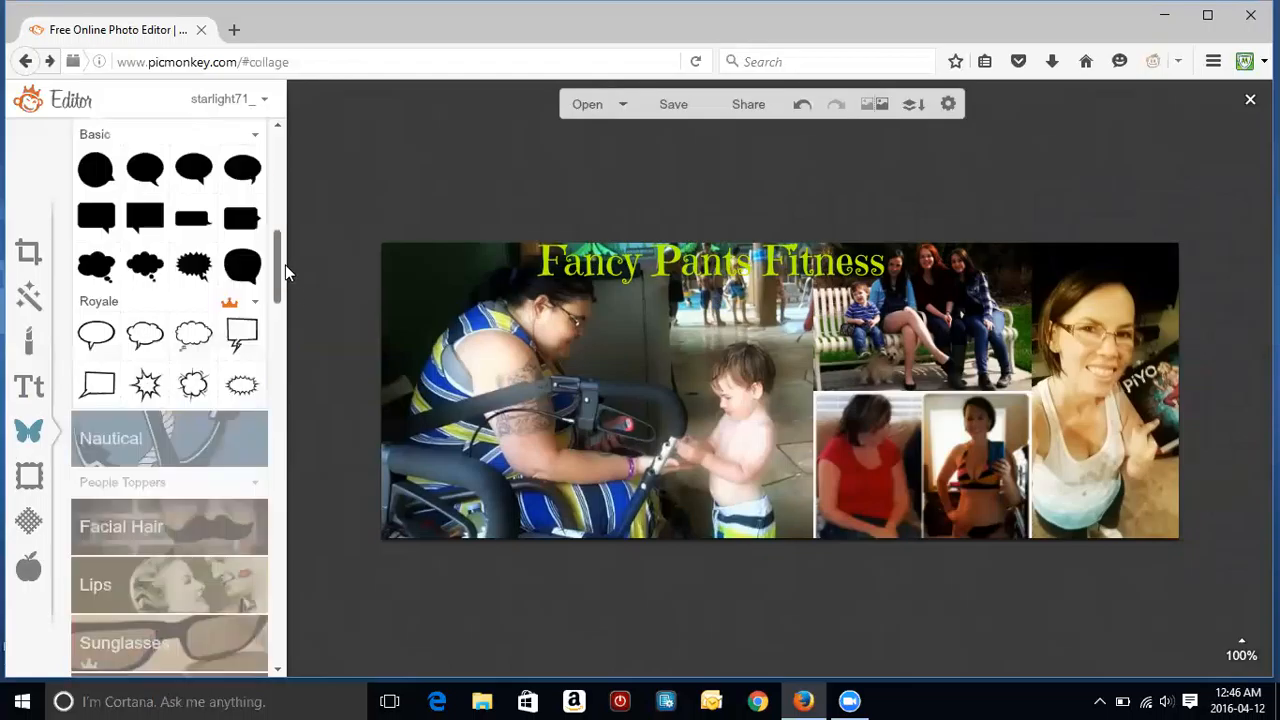
left_click(238, 284)
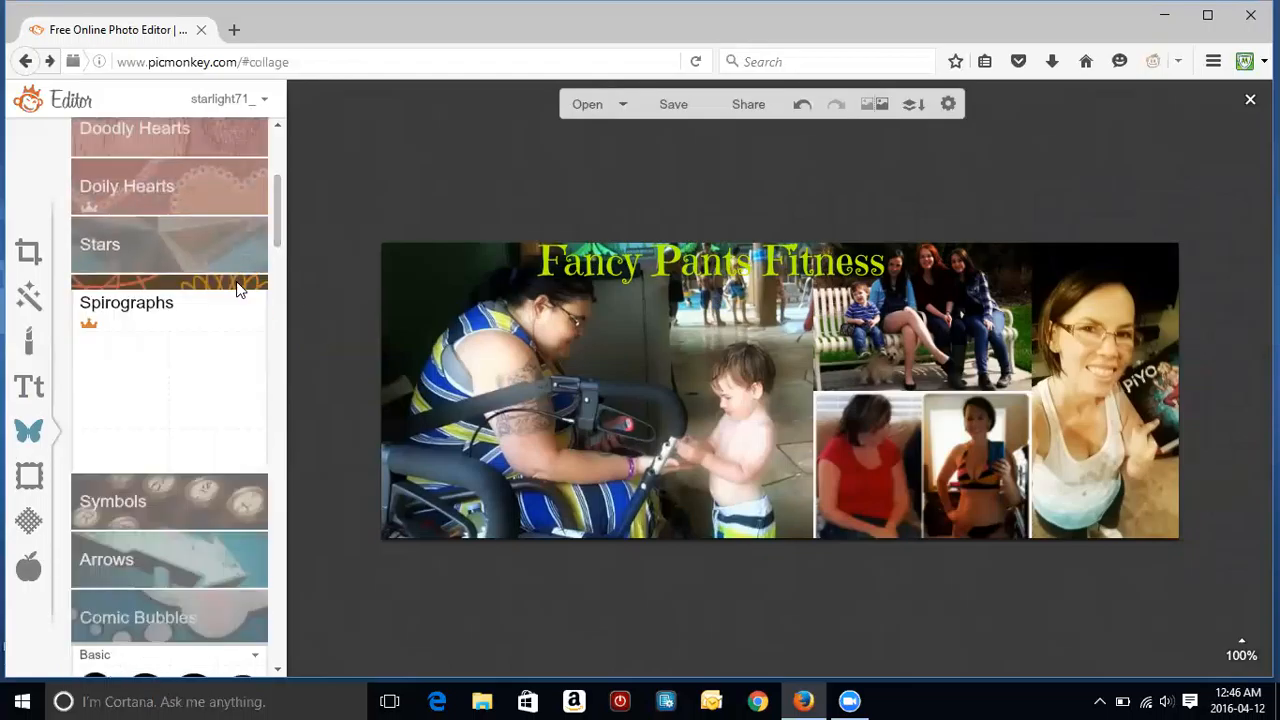
left_click_drag(140, 328, 795, 313)
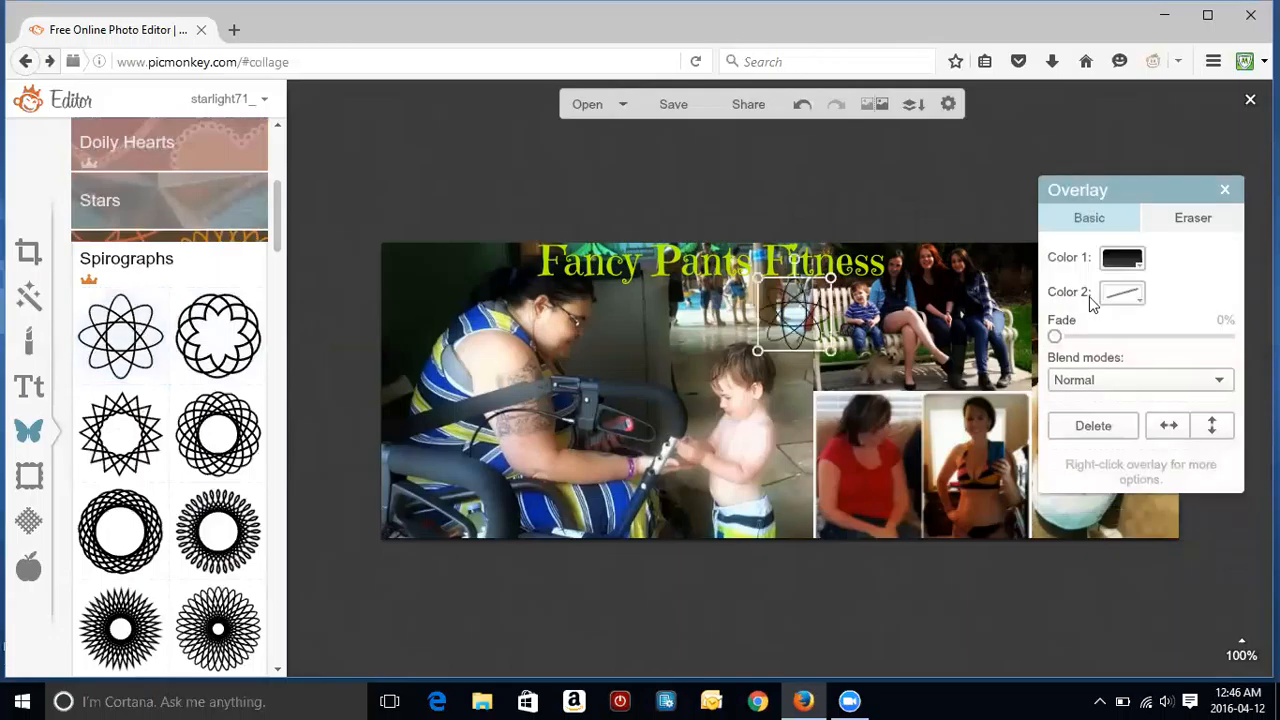
left_click(1136, 261)
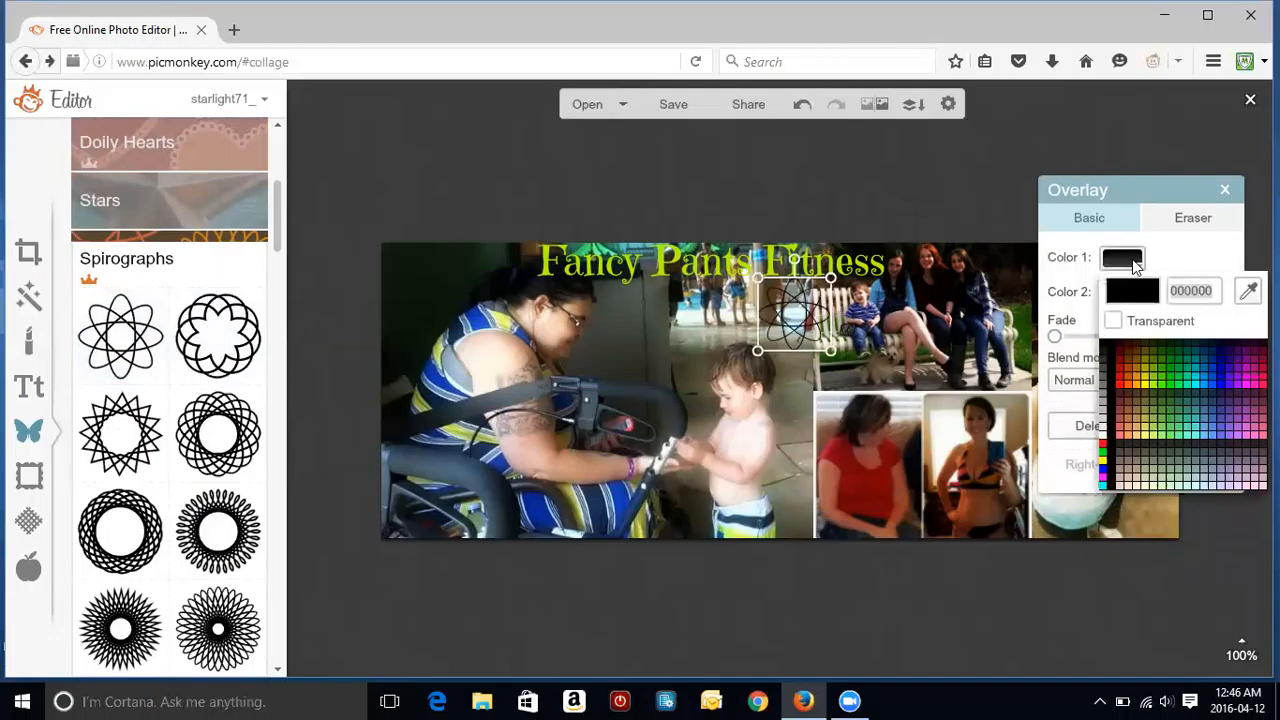
left_click(1171, 377)
left_click_drag(830, 350, 1012, 493)
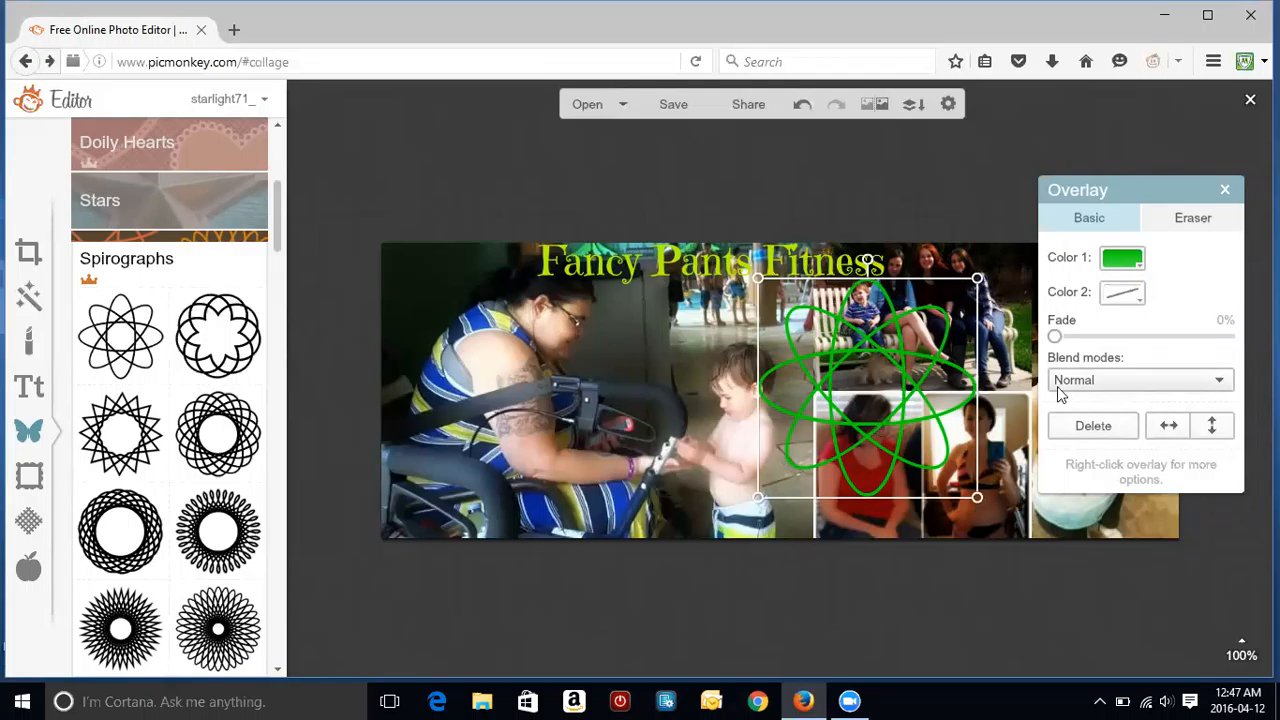
left_click(1224, 190)
left_click(883, 391)
key("Delete")
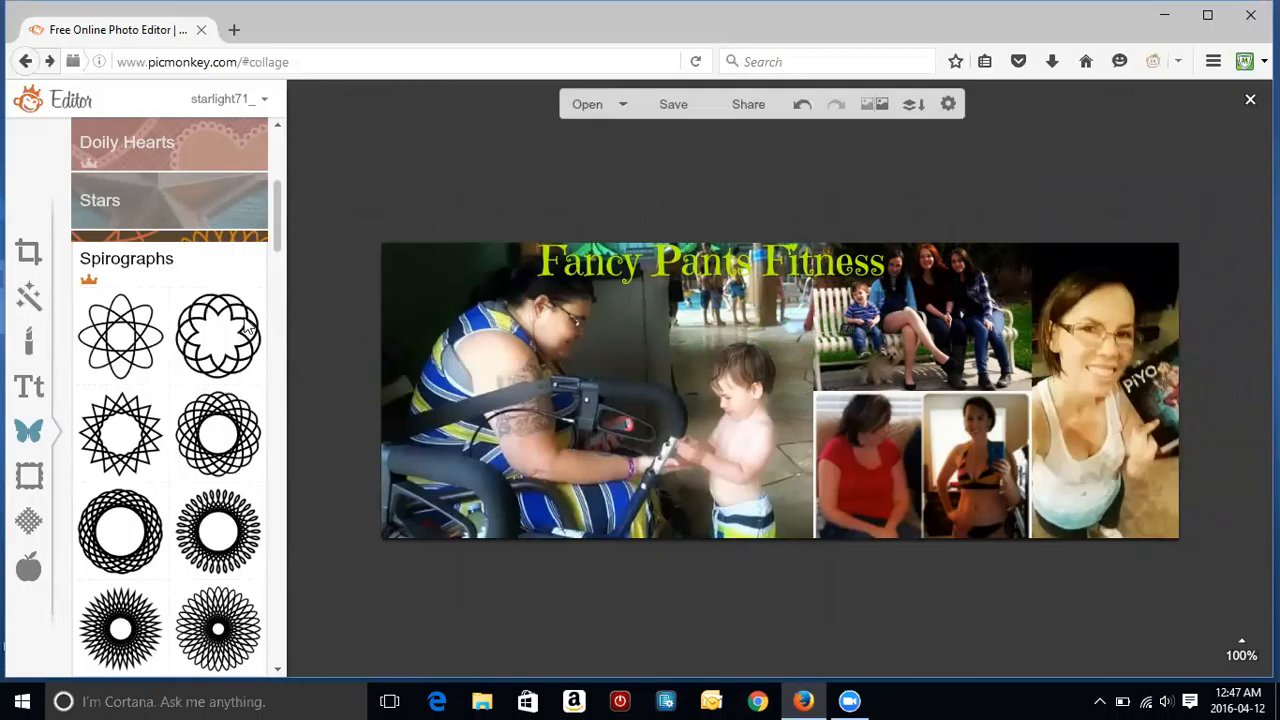
Step: Preview the Simple Edge frame on the collage and cancel it
left_click(28, 477)
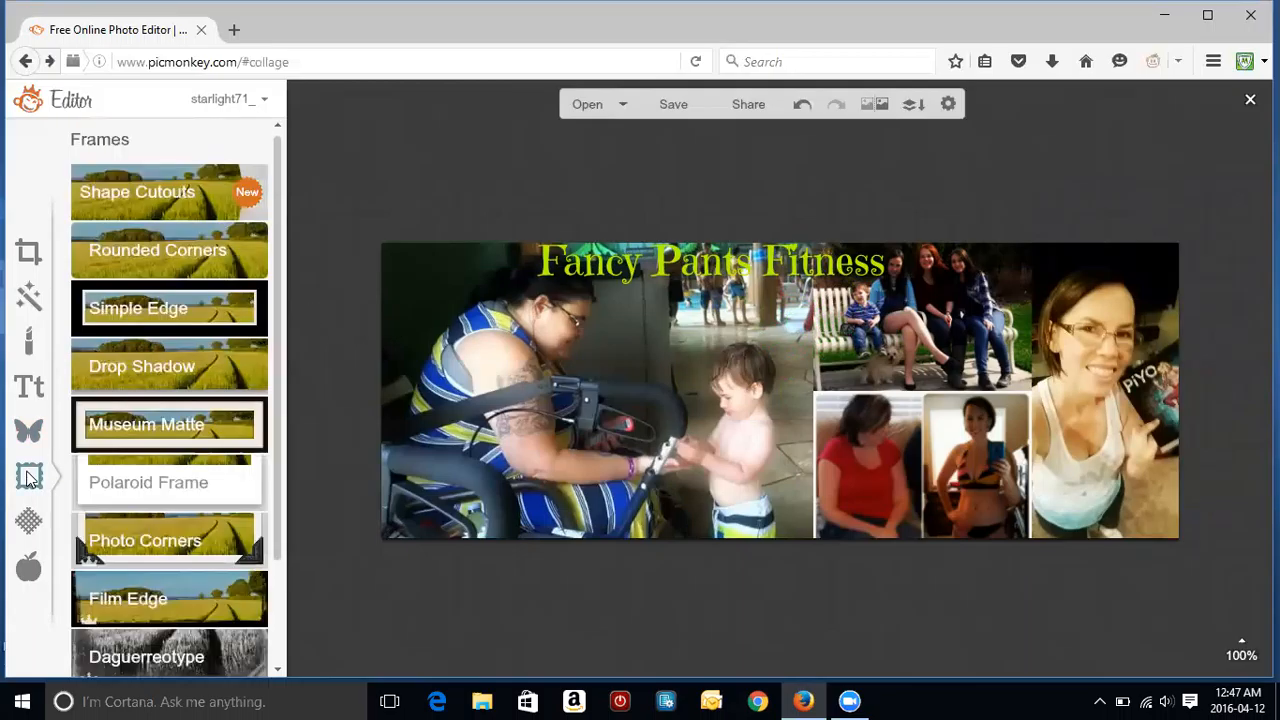
left_click(118, 319)
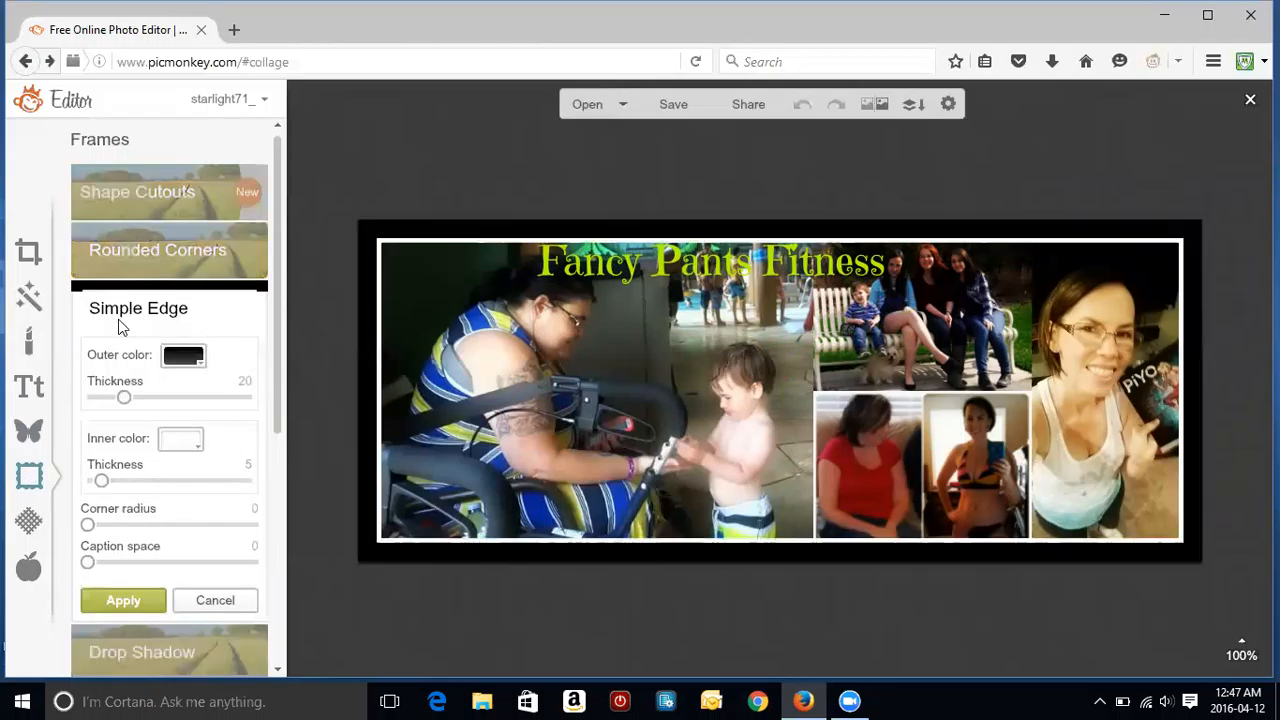
left_click(210, 598)
Step: Preview the Space and Burst textures on the collage, cancelling each
left_click(36, 531)
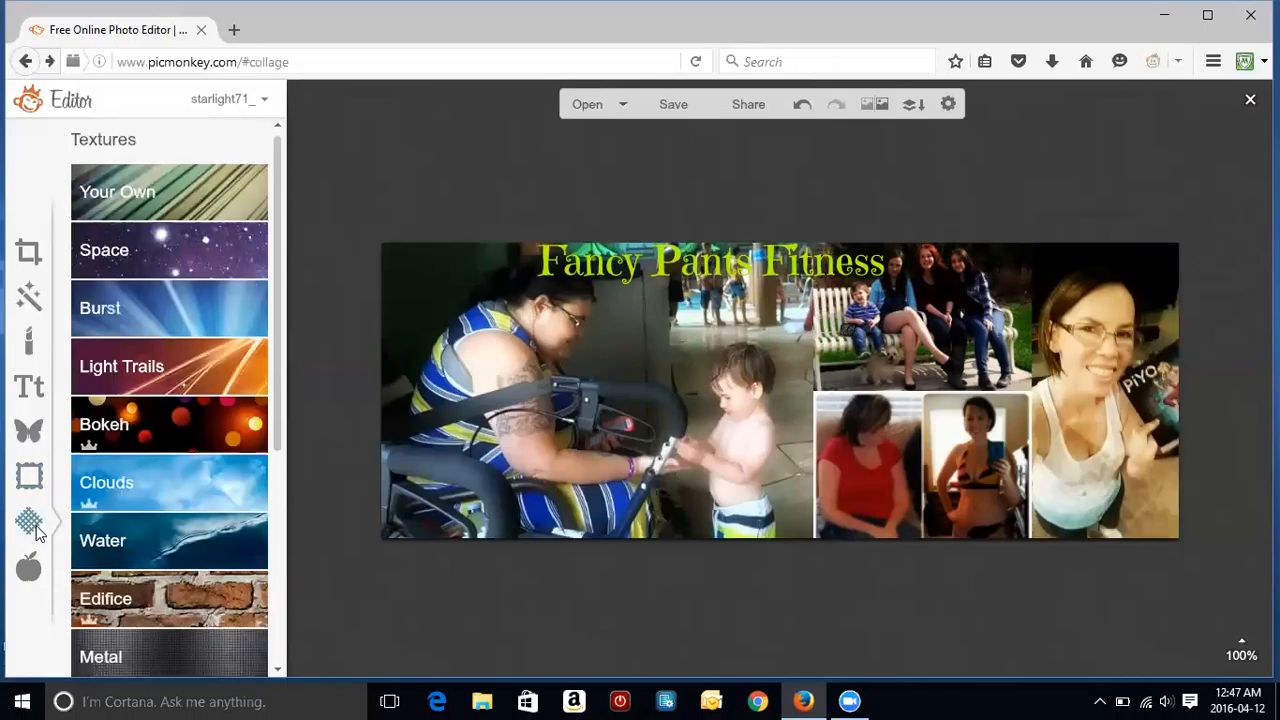
left_click(216, 253)
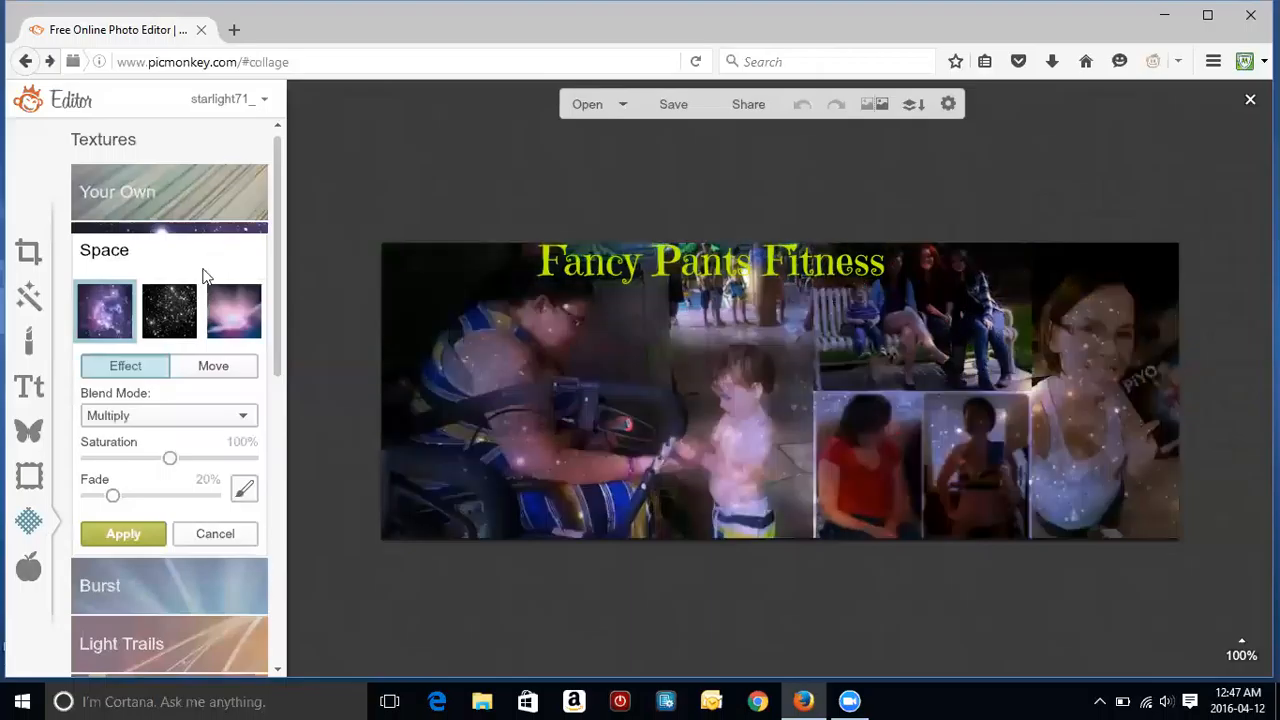
left_click(175, 308)
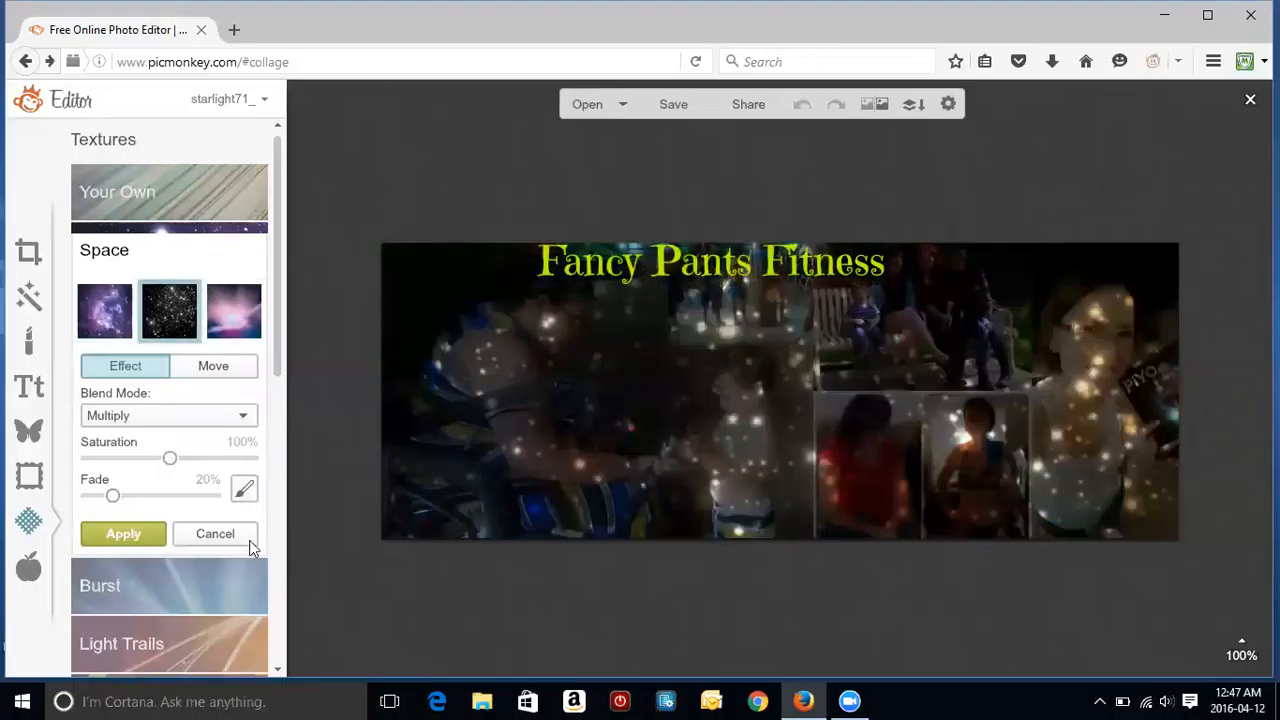
left_click(243, 537)
left_click(195, 313)
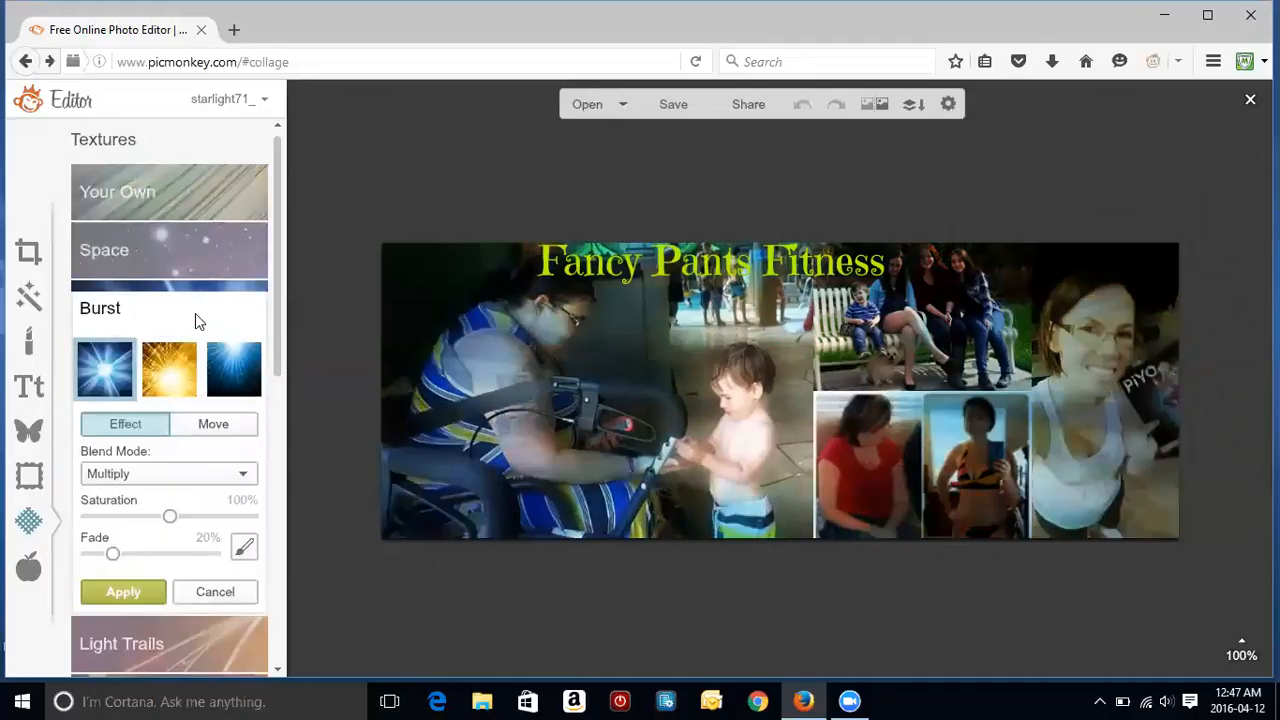
left_click(243, 594)
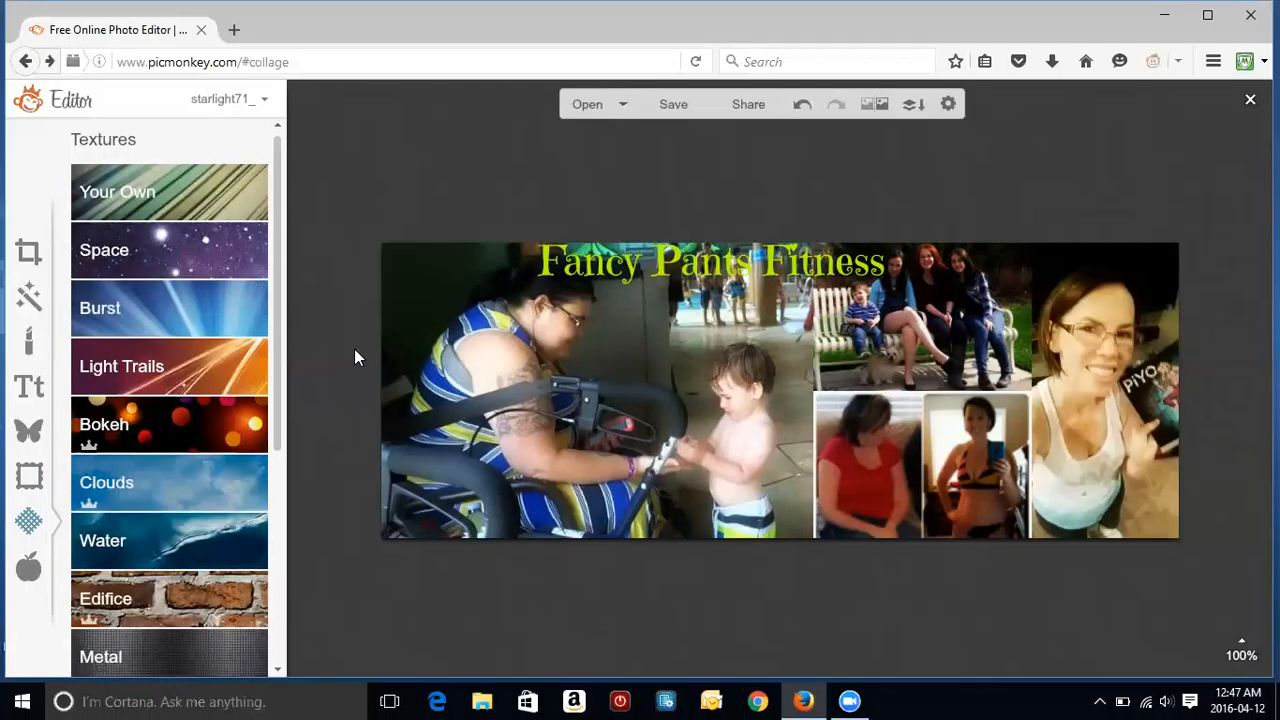
left_click_drag(280, 342, 287, 456)
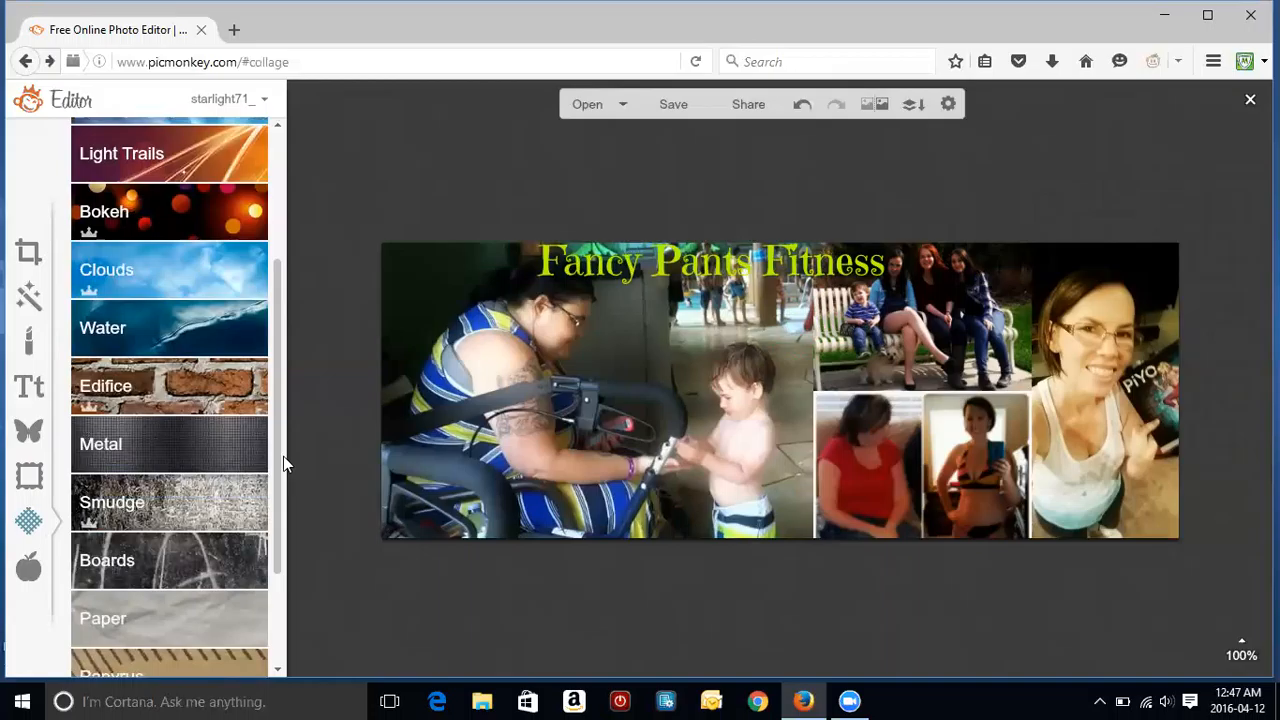
left_click_drag(285, 486, 296, 589)
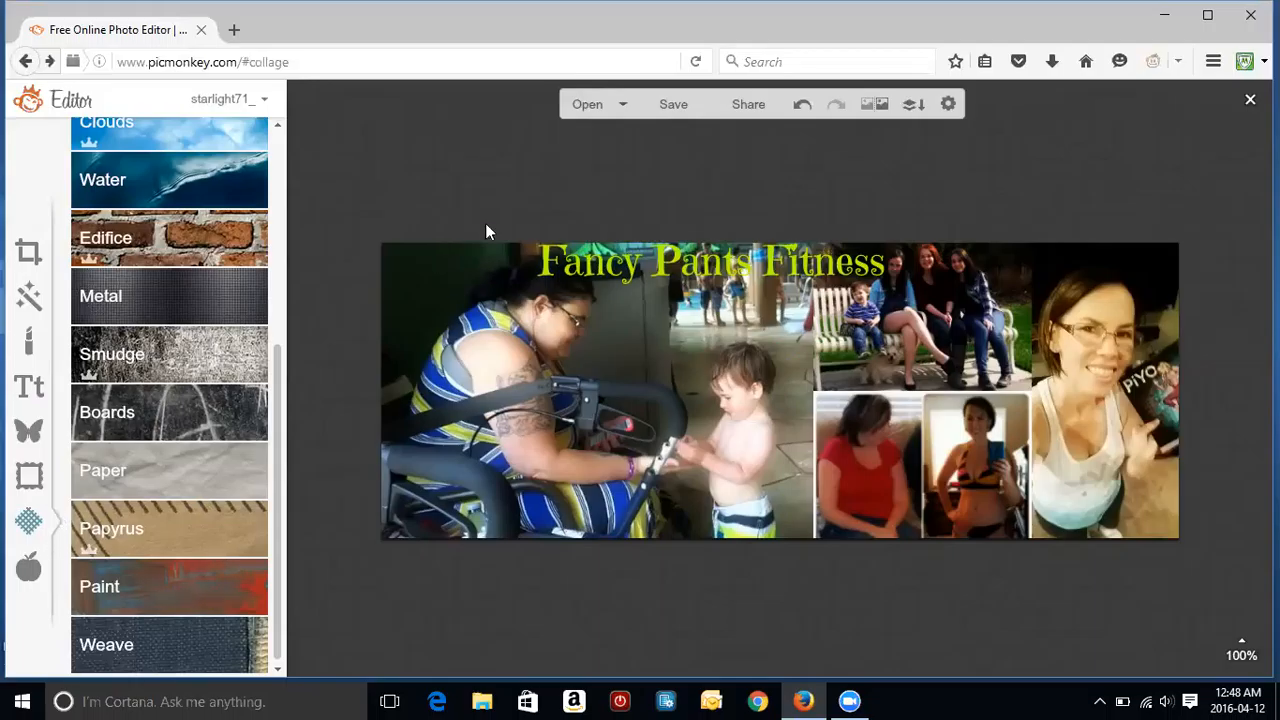
Step: Rename the collage export to 'deannas training'
left_click(673, 105)
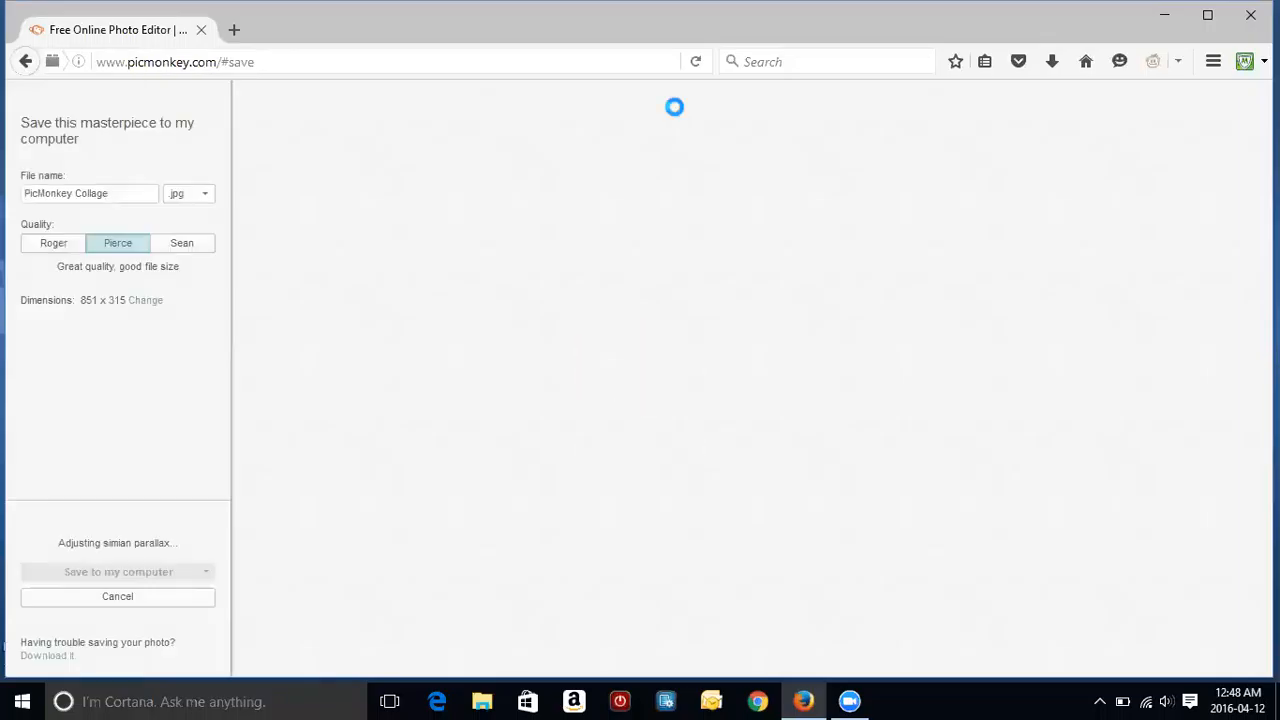
left_click(120, 200)
key("ctrl+a")
key("BackSpace")
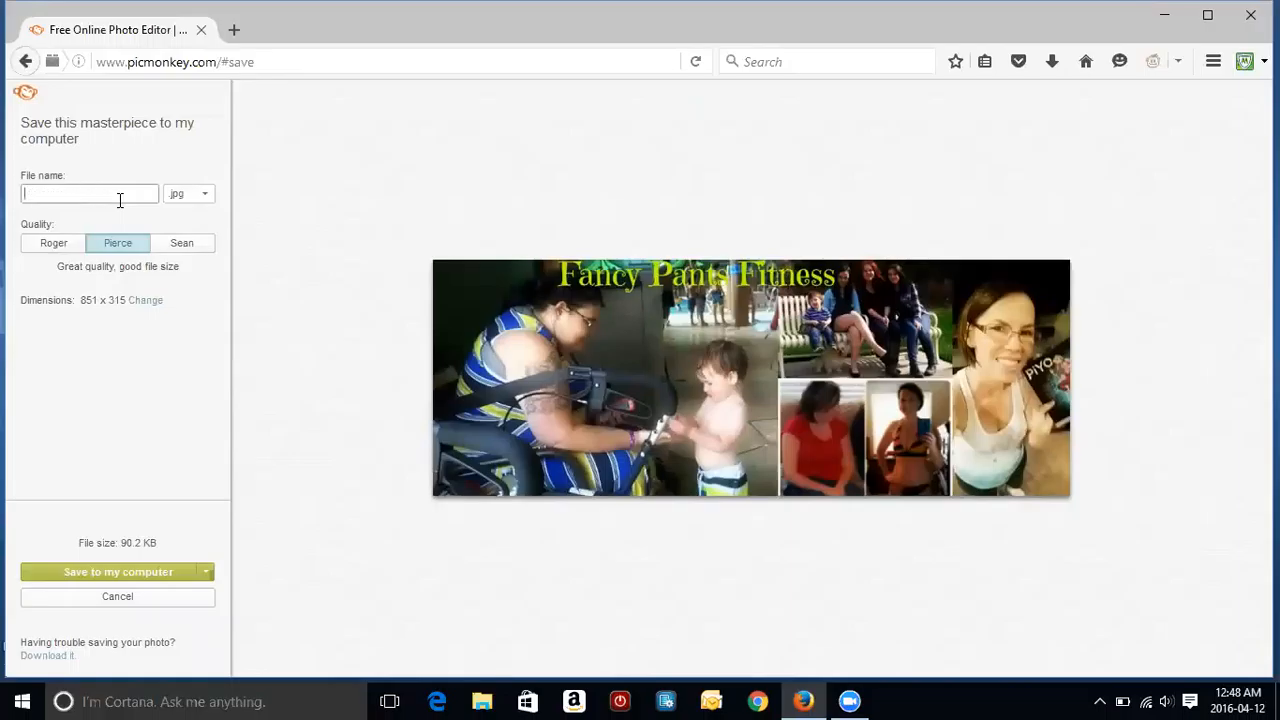
type("deannas training")
Step: Save to the computer, choosing Libraries > Pictures as the destination folder
left_click(140, 579)
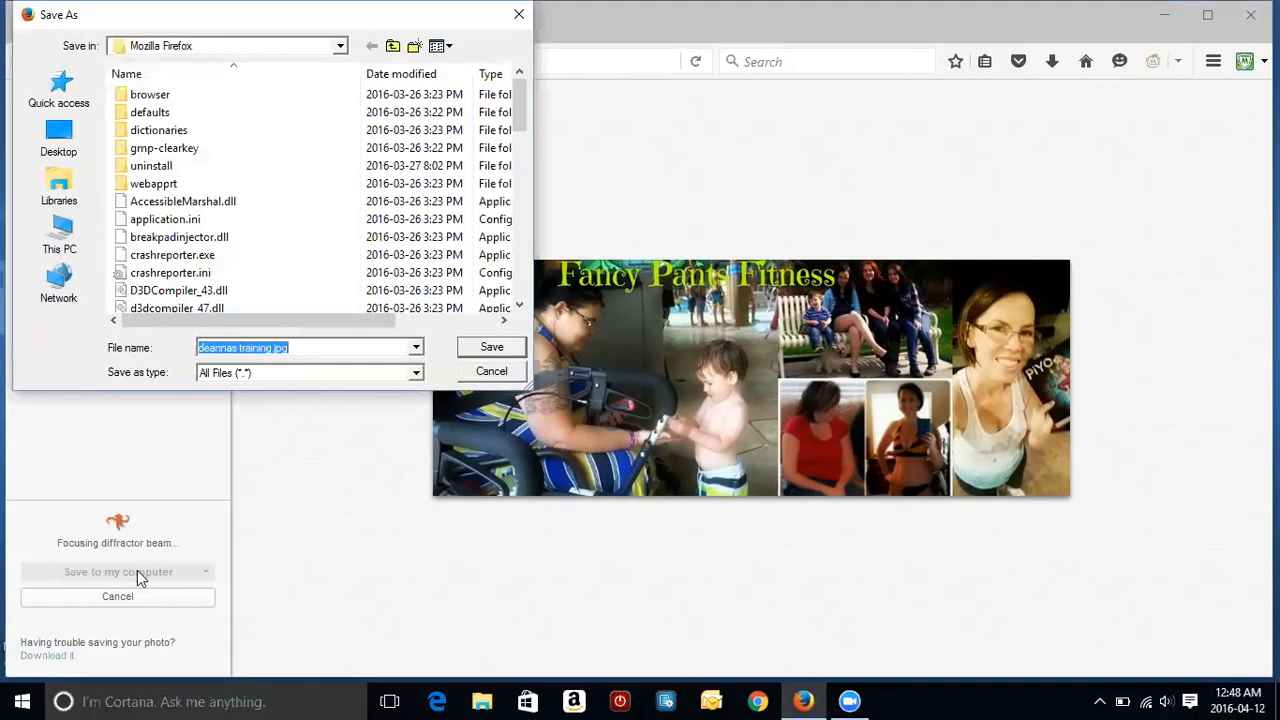
left_click(68, 196)
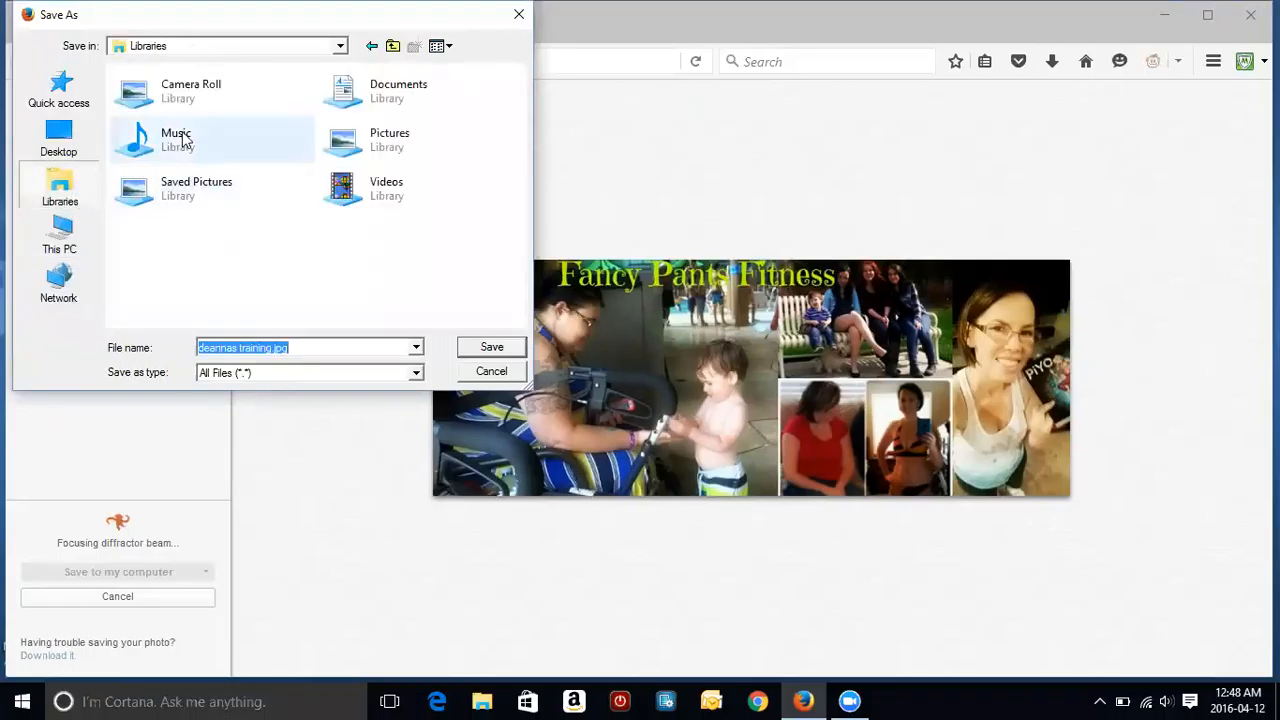
left_click(345, 145)
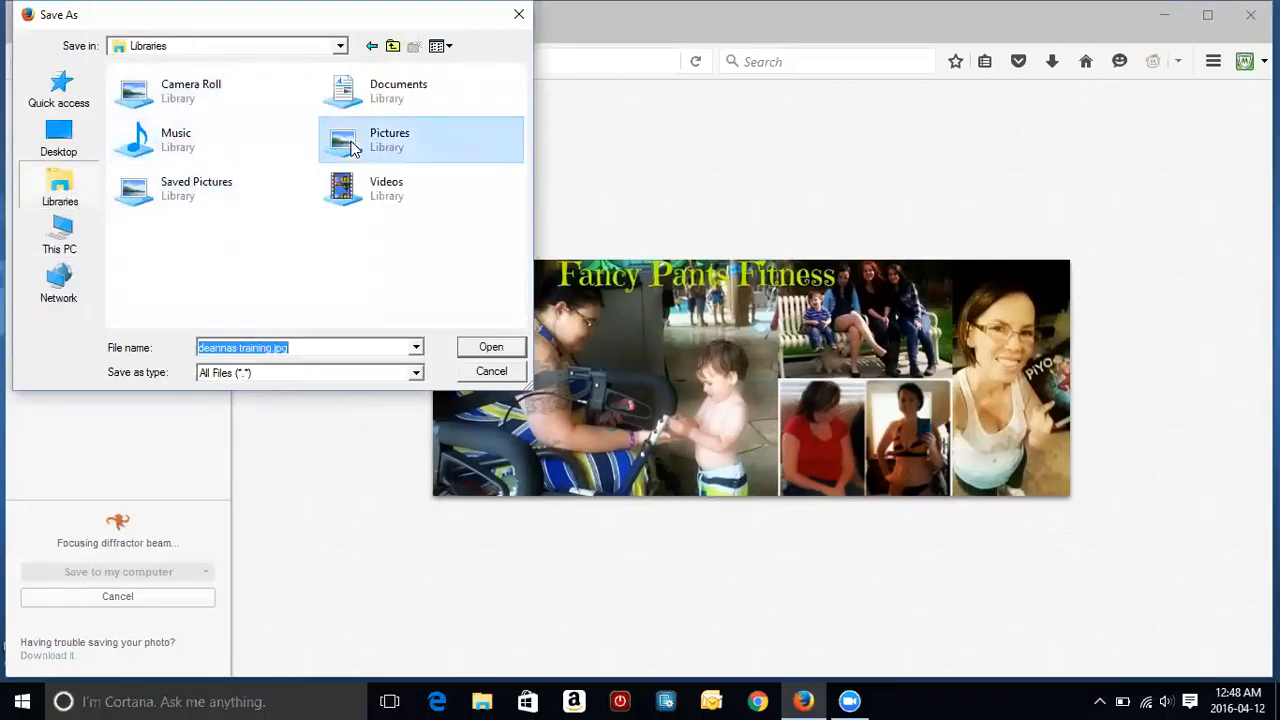
double_click(350, 148)
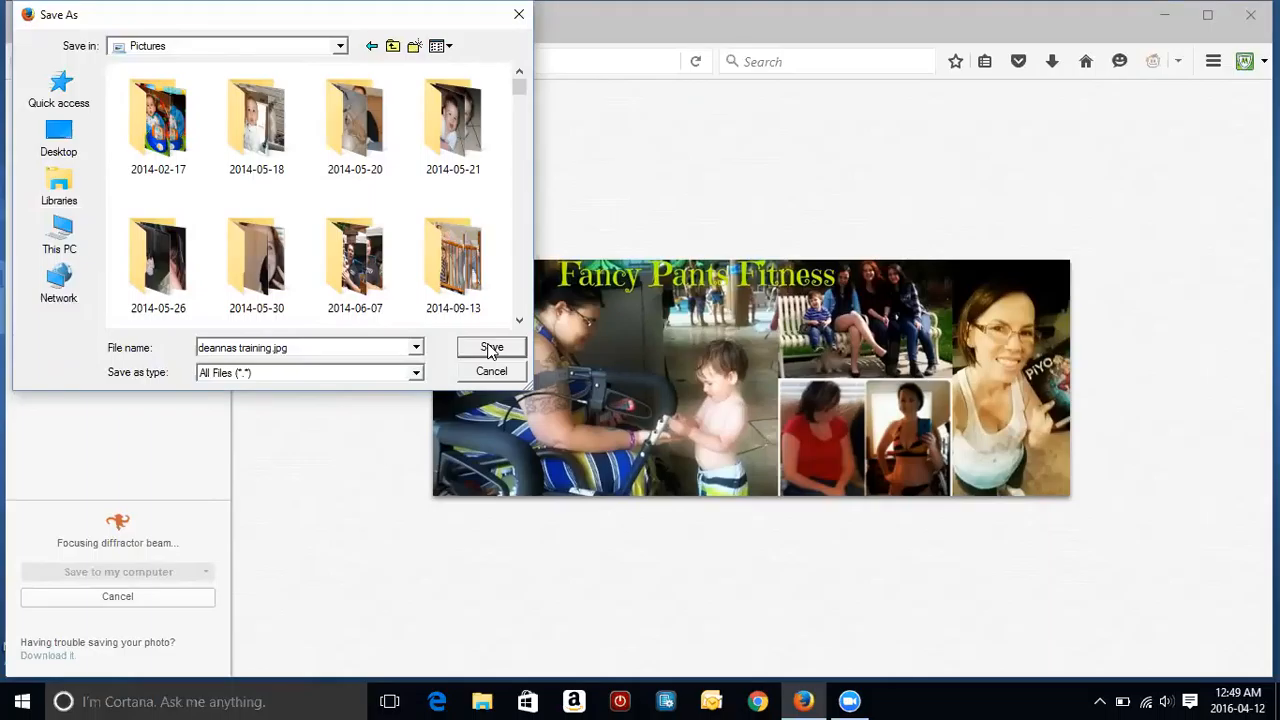
Step: Confirm the save, writing the collage JPG into the Pictures folder
left_click(491, 348)
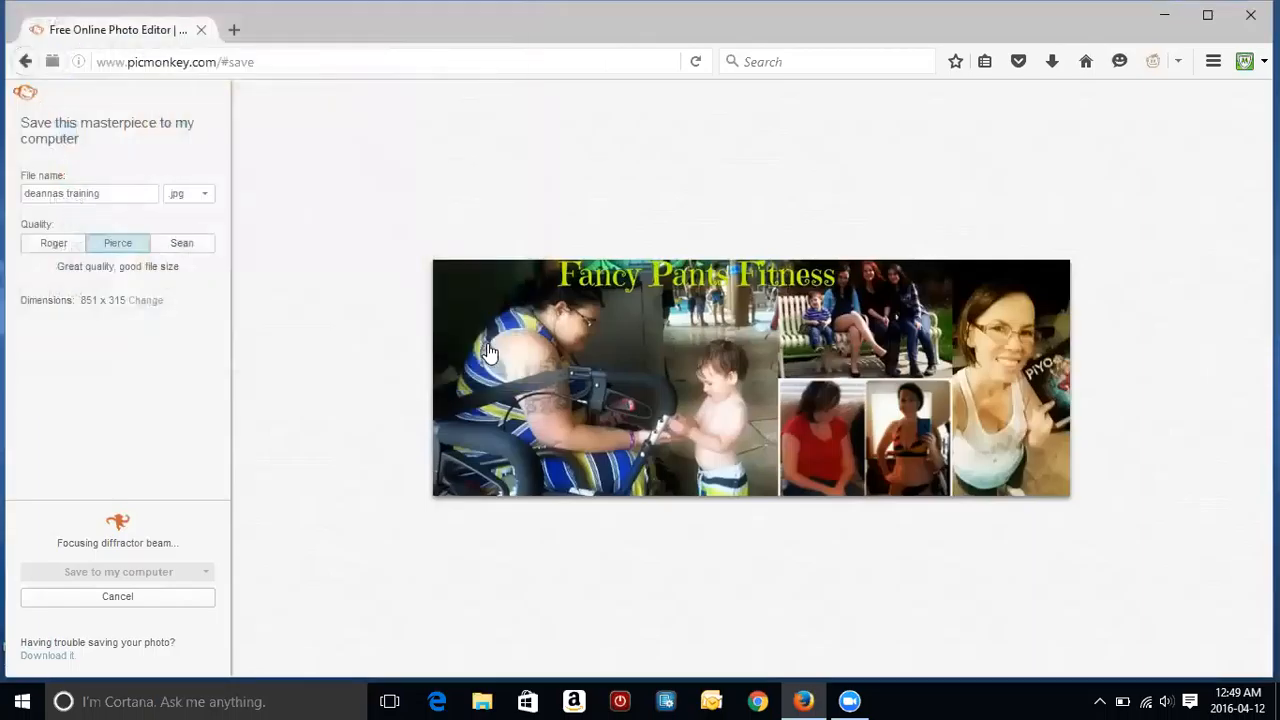